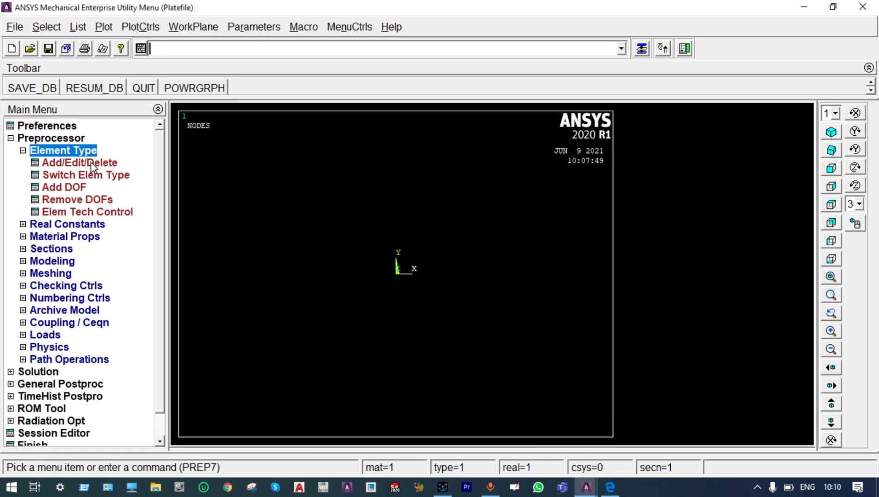
# Add the 3D finite strain 2-node Beam 188 element as element type 1.
pyautogui.click(90, 162)
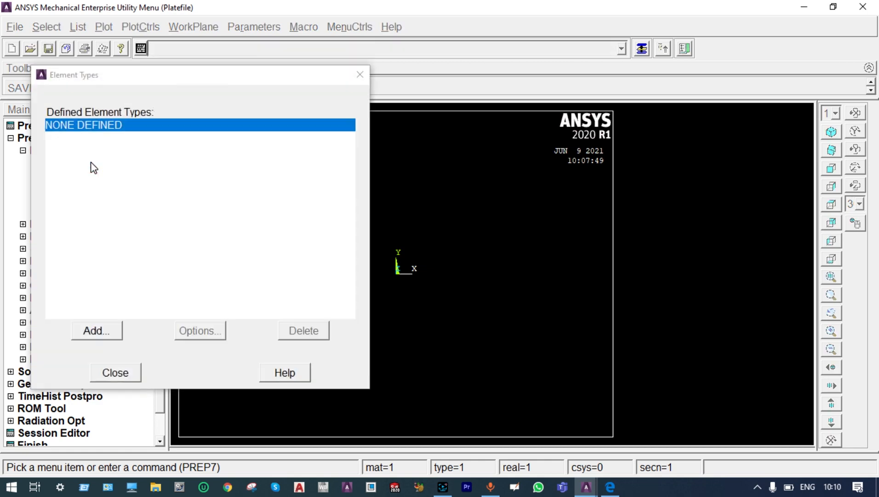
pyautogui.click(96, 329)
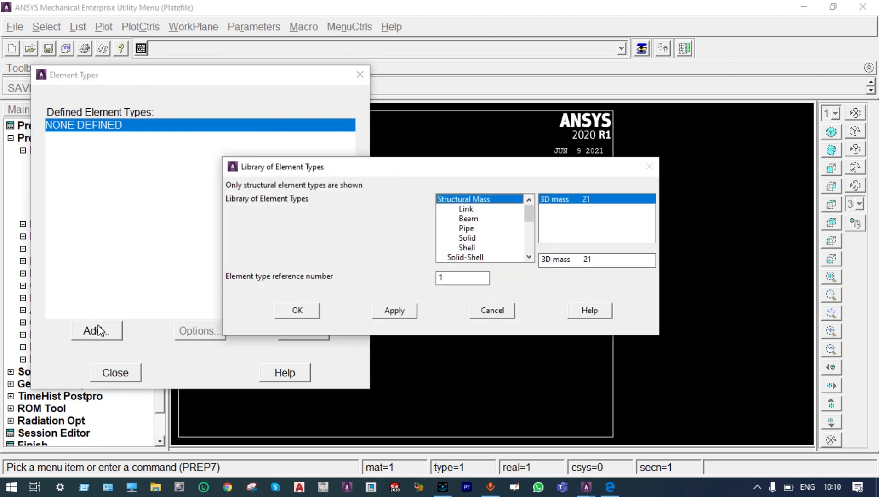
pyautogui.click(469, 220)
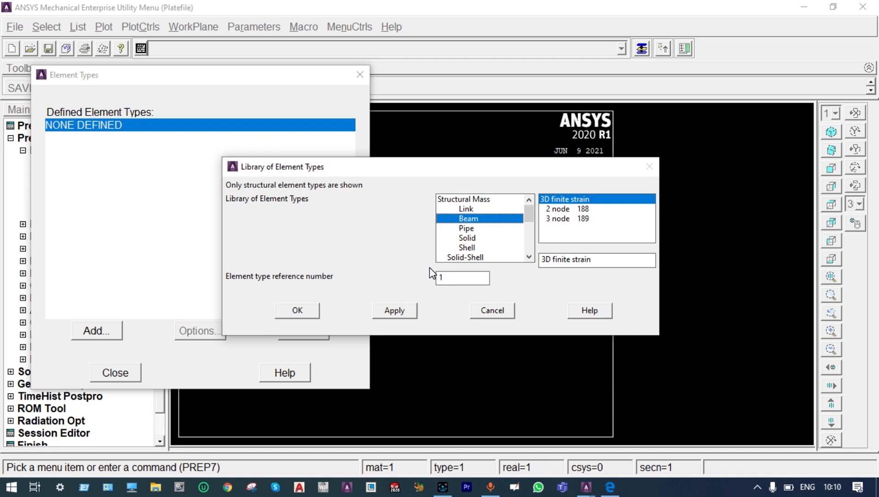
pyautogui.click(306, 309)
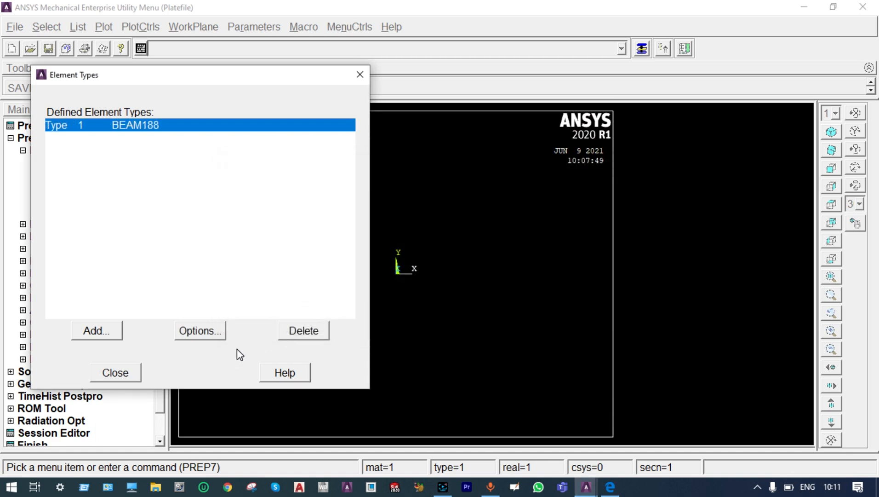
pyautogui.click(124, 372)
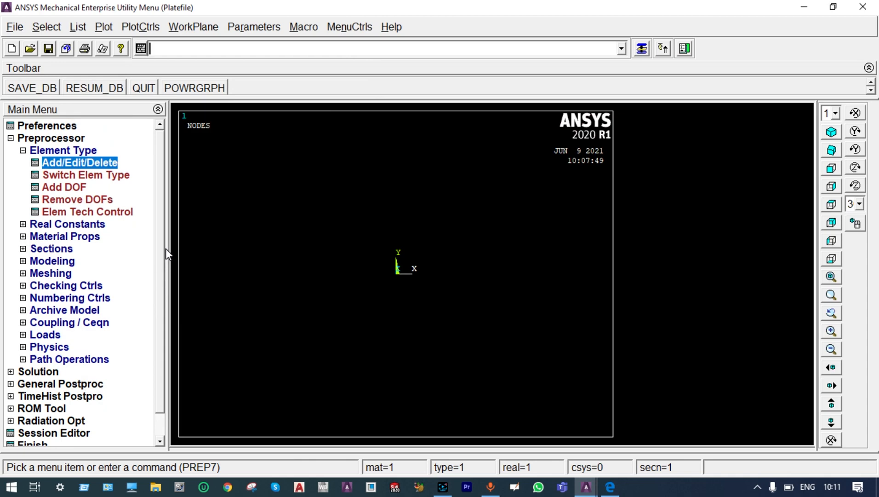
# Open the structural linear elastic isotropic properties for material model number 1.
pyautogui.click(29, 237)
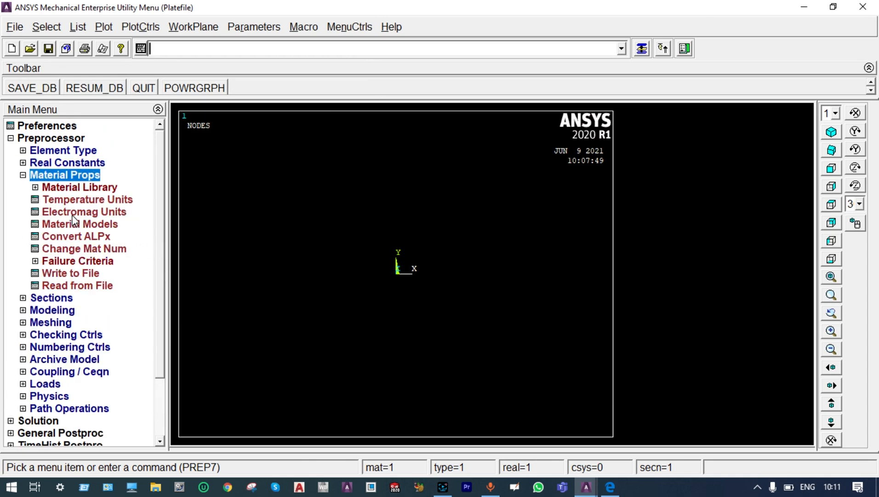
pyautogui.click(73, 224)
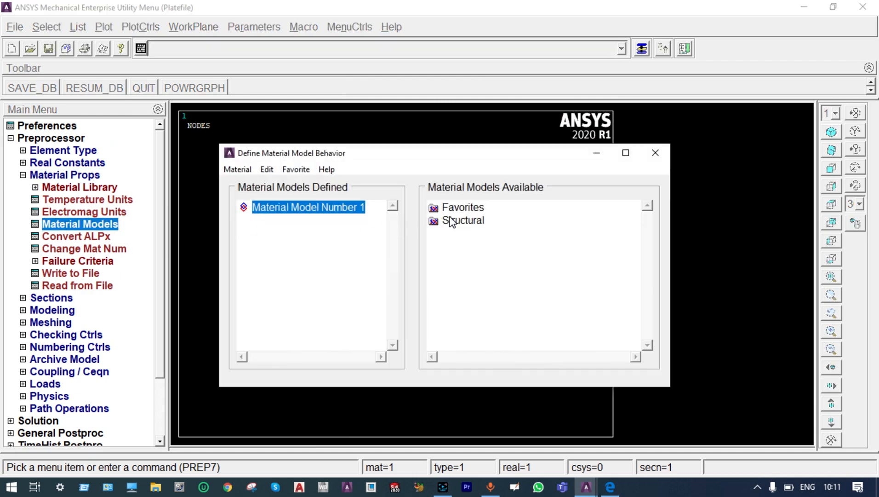
pyautogui.doubleClick(448, 221)
pyautogui.doubleClick(469, 234)
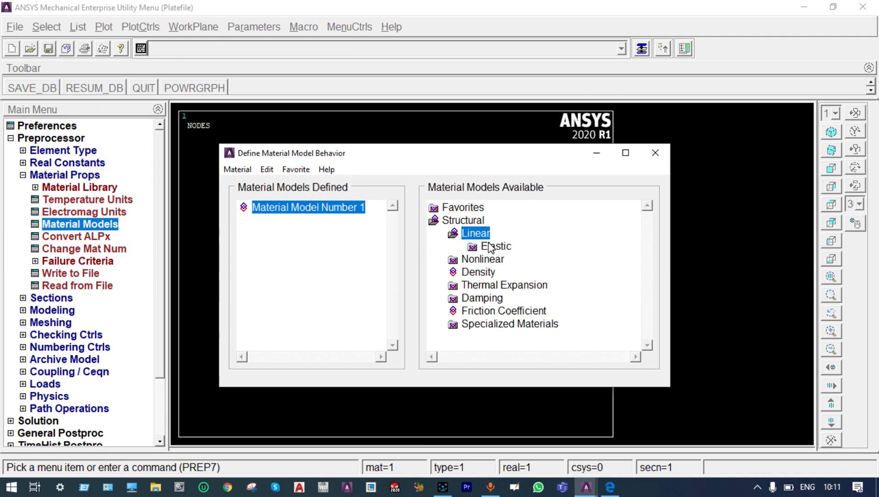
pyautogui.doubleClick(494, 247)
pyautogui.click(509, 259)
pyautogui.doubleClick(509, 260)
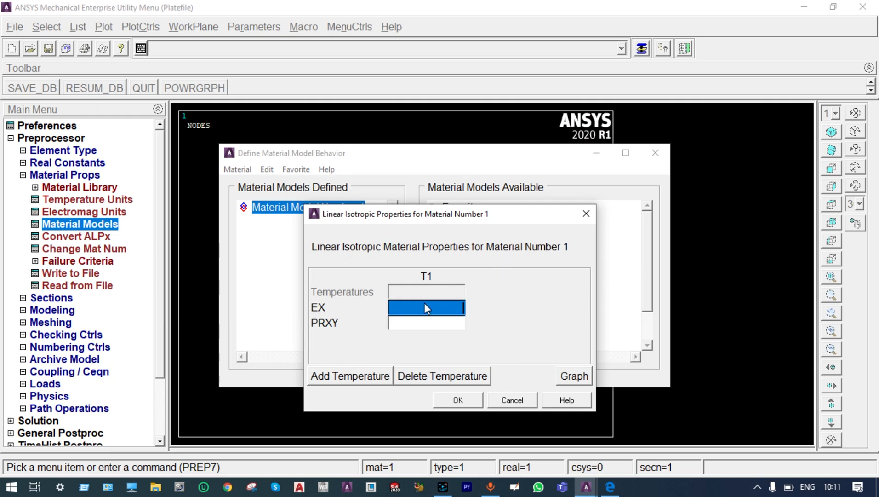
# Check the Young's modulus in the problem statement PDF, and define the material with EX 2e4 and PRXY 0.3.
pyautogui.hotkey('alt', 'Tab')
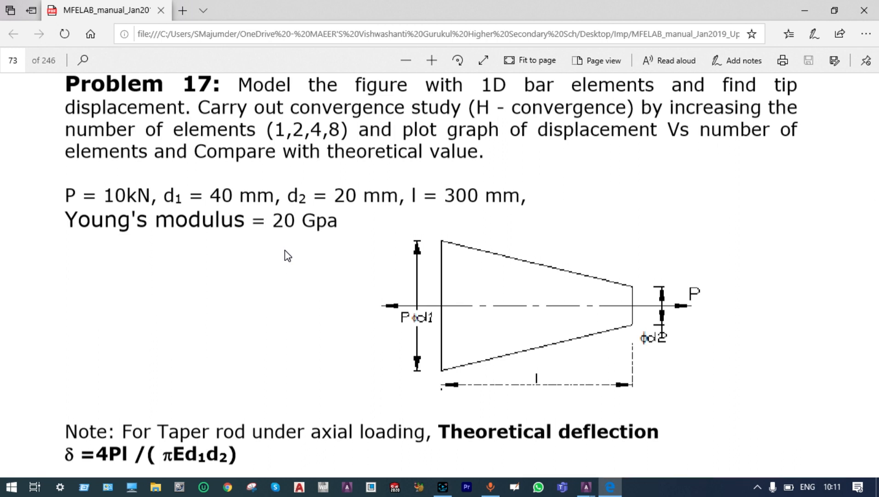
pyautogui.click(806, 6)
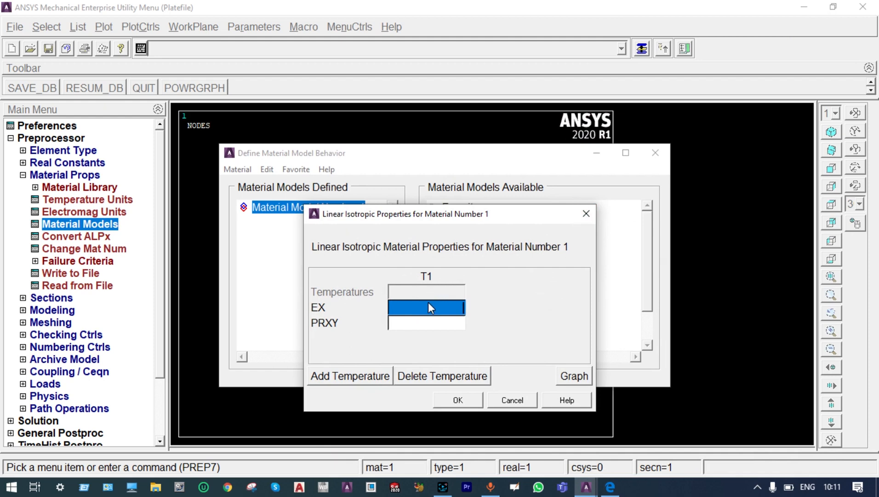
pyautogui.write('2')
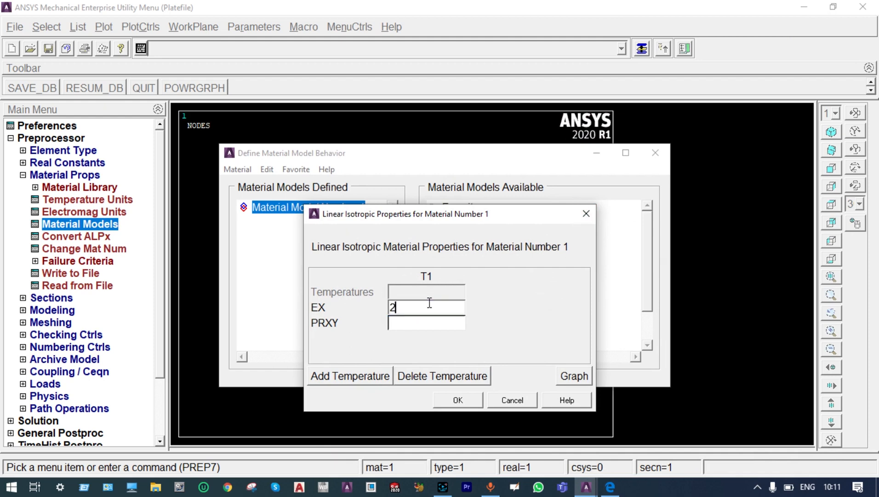
pyautogui.write('e4')
pyautogui.click(418, 325)
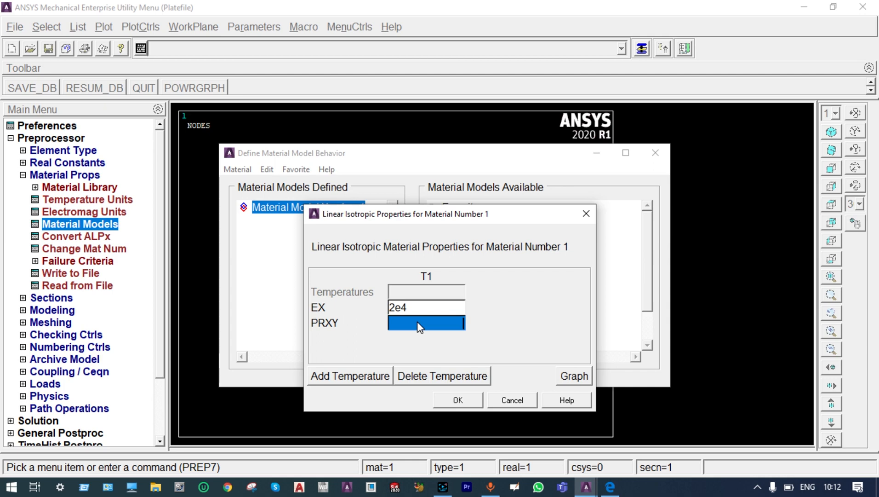
pyautogui.write('0.3')
pyautogui.click(457, 399)
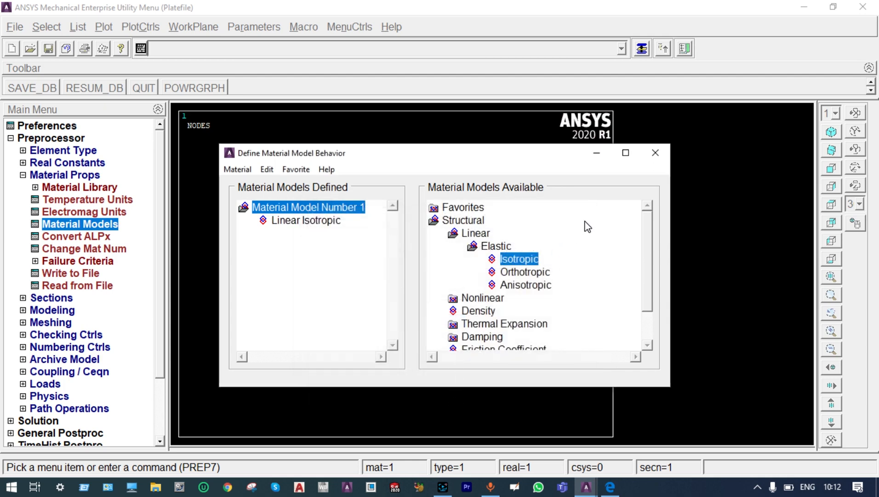
pyautogui.click(655, 152)
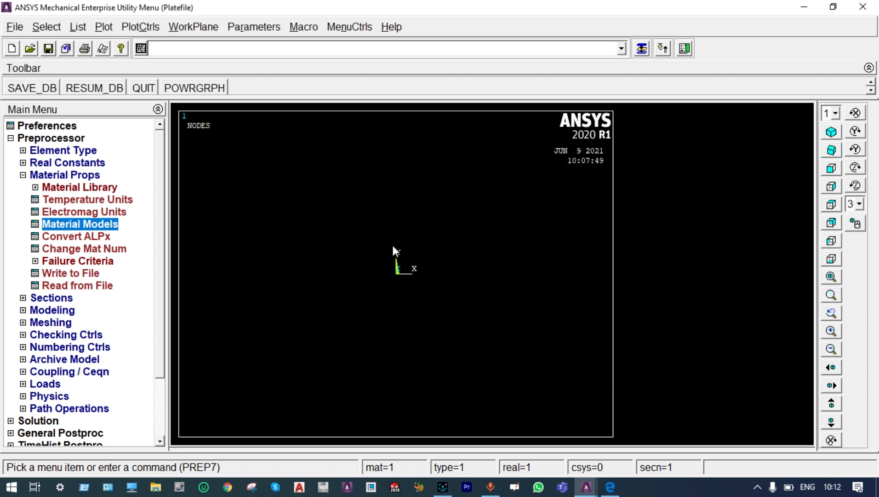
# Define a solid circular beam section with ID 1, name Big and radius 20, previewing it before applying.
pyautogui.click(26, 299)
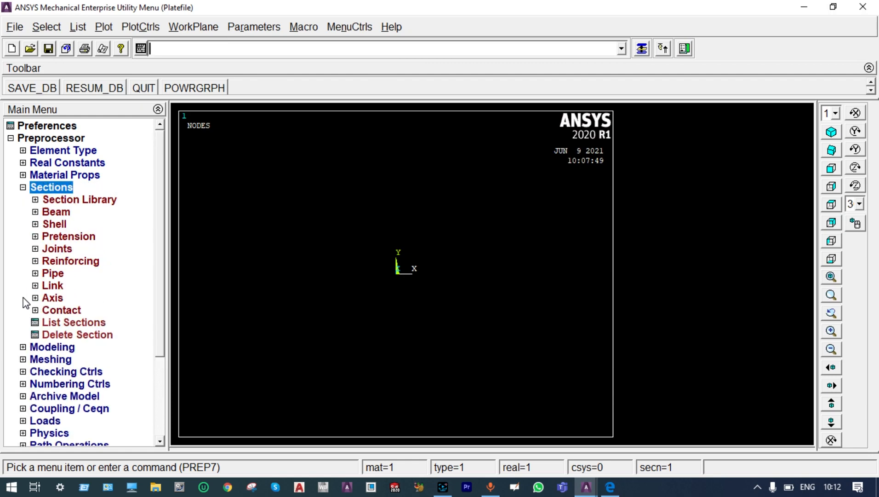
pyautogui.click(41, 213)
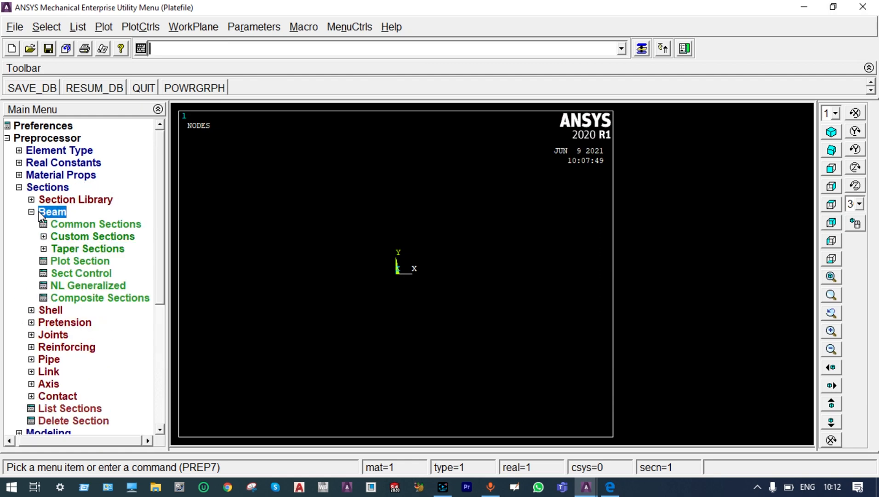
pyautogui.click(81, 221)
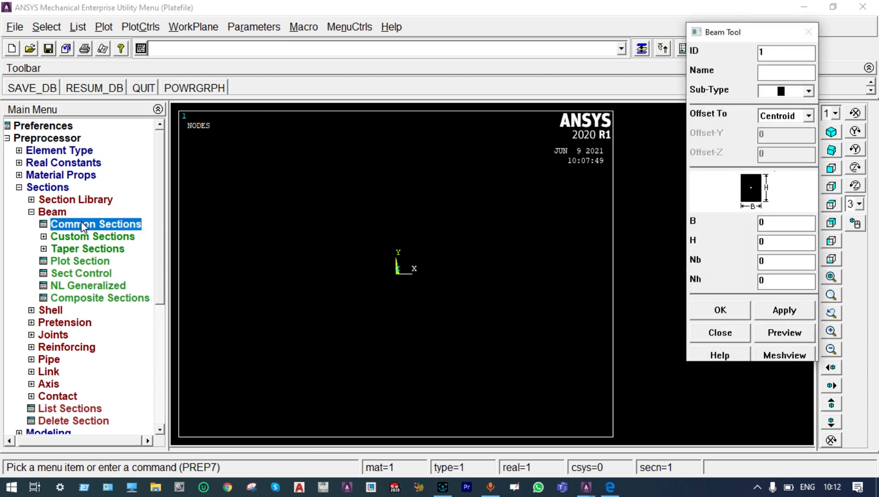
pyautogui.click(809, 92)
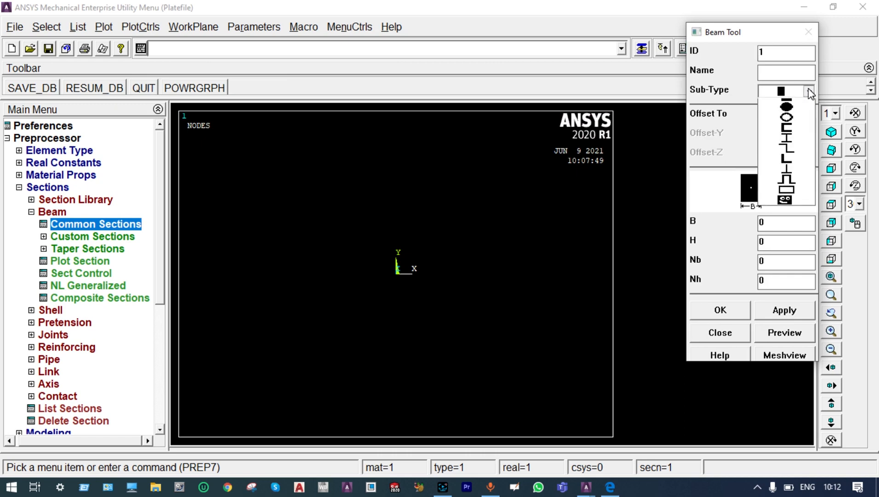
pyautogui.click(787, 124)
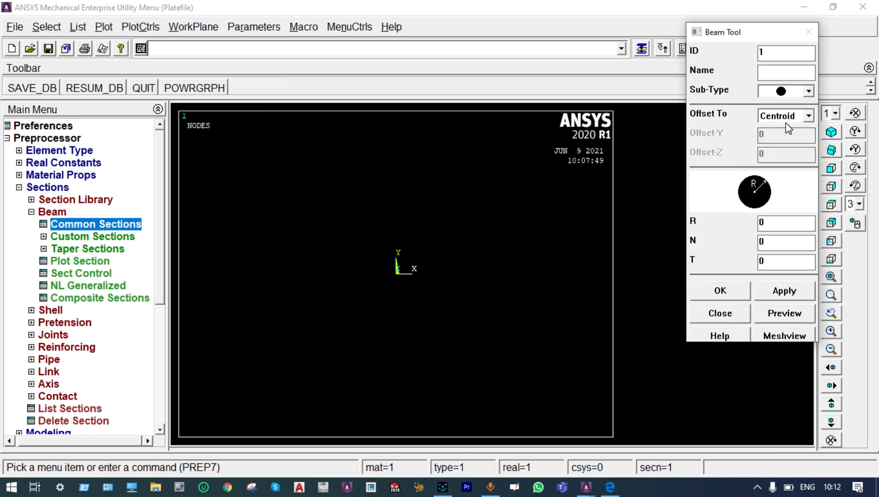
pyautogui.click(773, 72)
pyautogui.write('Big')
pyautogui.click(760, 222)
pyautogui.write('2')
pyautogui.click(783, 315)
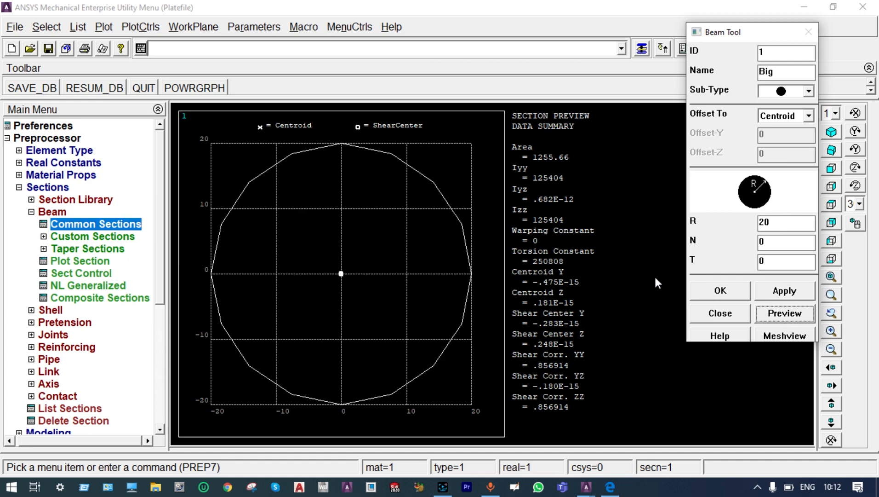
pyautogui.click(779, 293)
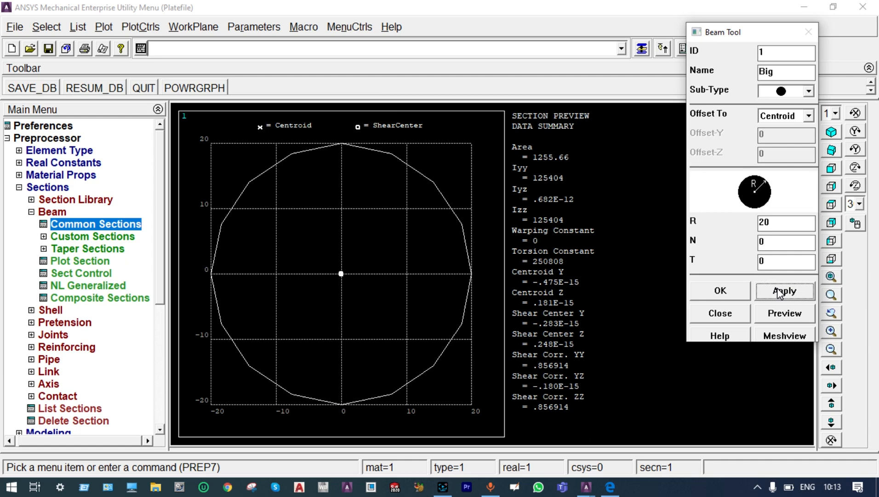
# Define a second solid circular beam section with ID 2, name Small and radius 10, and preview it.
pyautogui.click(767, 51)
pyautogui.press('BackSpace')
pyautogui.write('2')
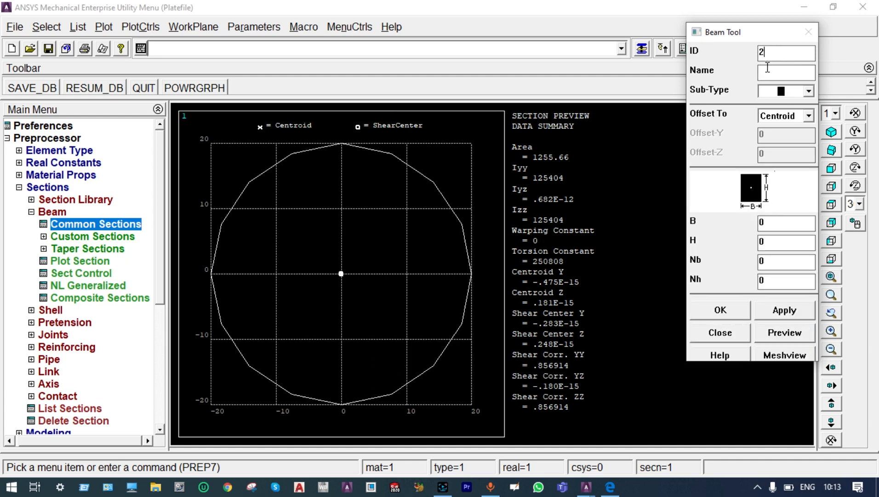
pyautogui.click(768, 71)
pyautogui.write('Small')
pyautogui.click(809, 93)
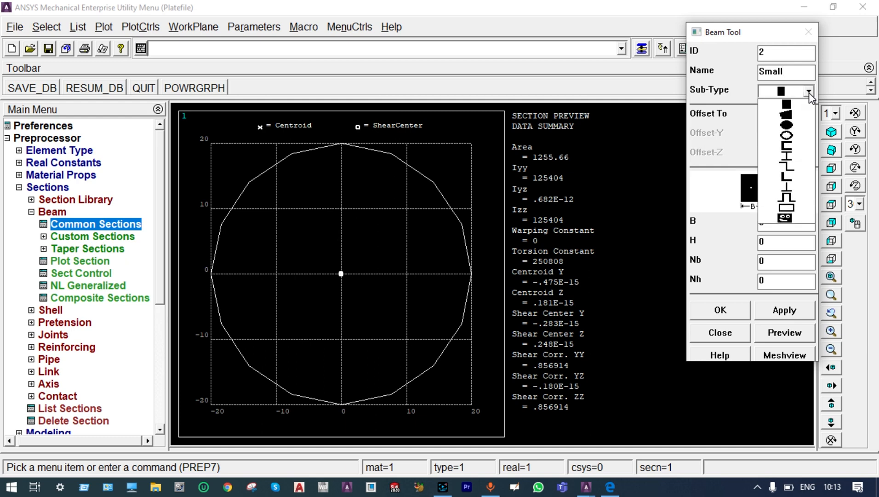
pyautogui.click(786, 128)
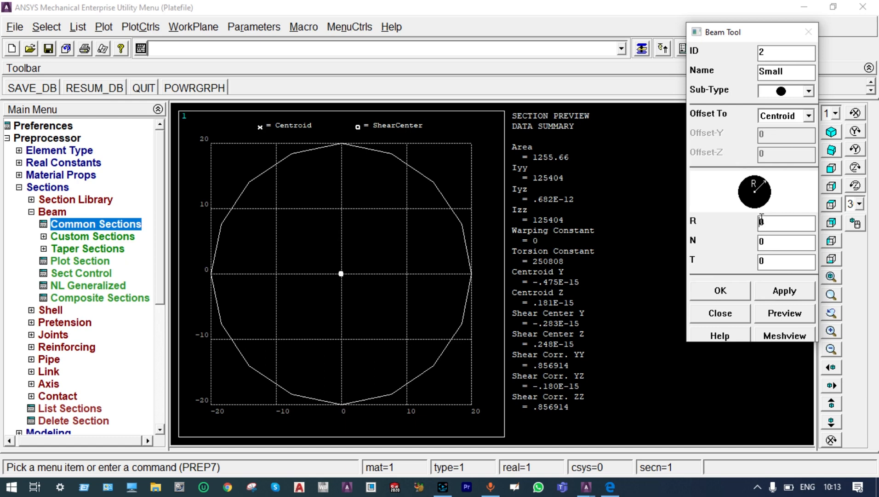
pyautogui.click(761, 220)
pyautogui.write('1')
pyautogui.click(780, 315)
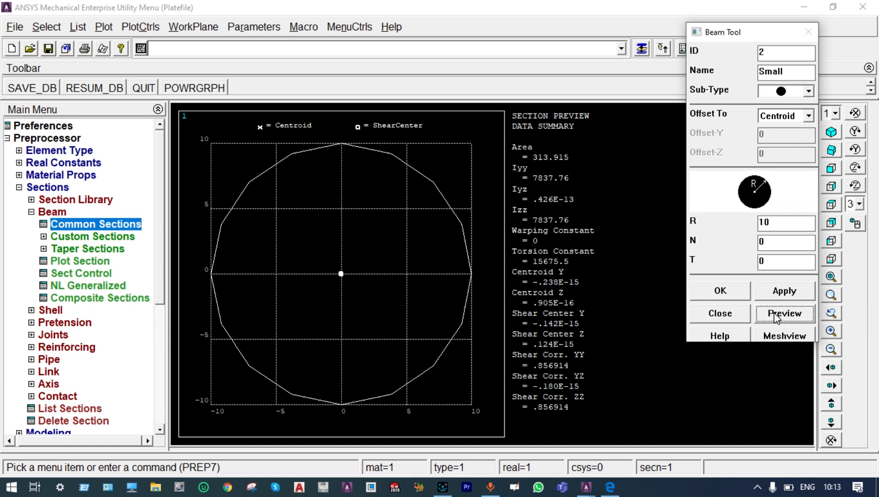
pyautogui.click(722, 290)
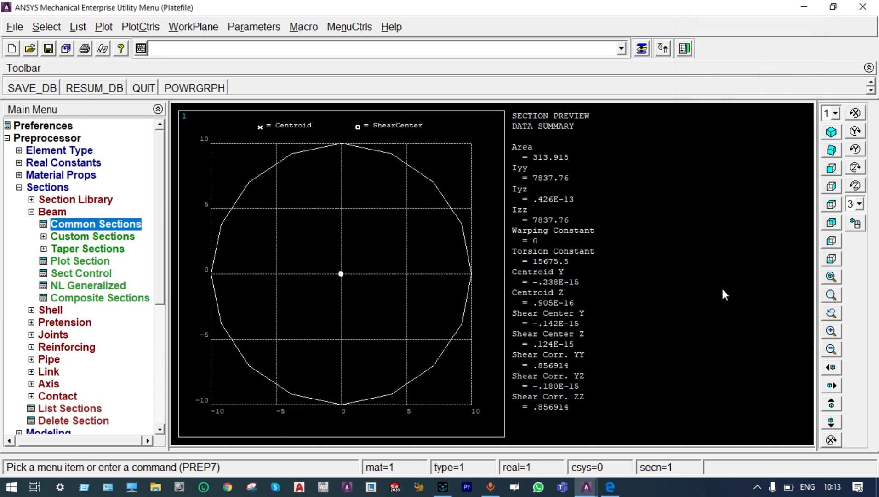
# Create a taper section named Taper1 by XYZ location, from section Big to section Small with the ending section at X 300.
pyautogui.click(87, 249)
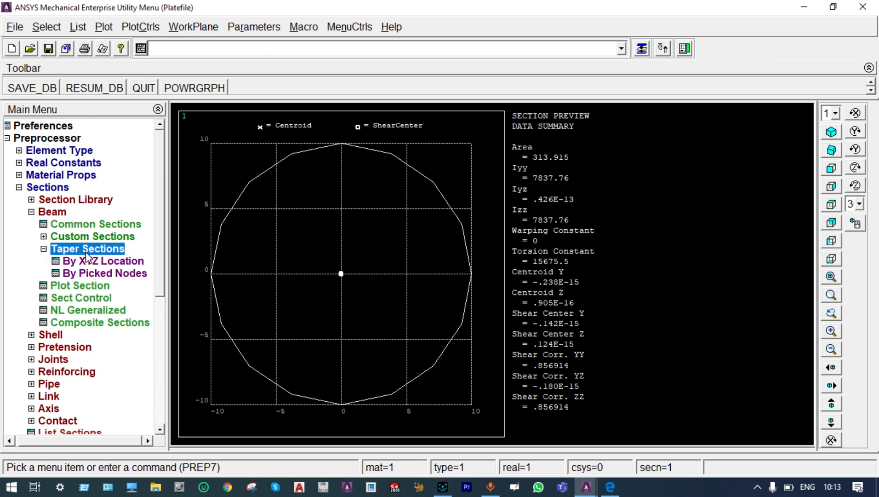
pyautogui.click(89, 267)
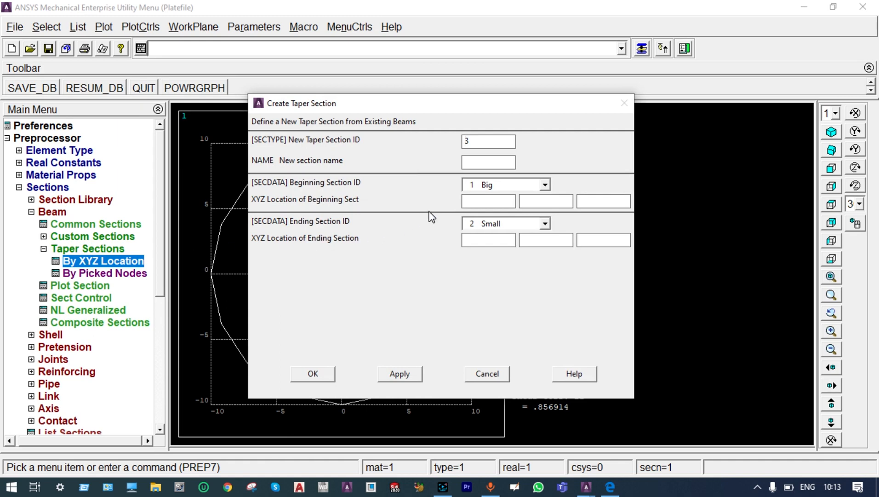
pyautogui.click(475, 165)
pyautogui.write('Taper1')
pyautogui.write('3')
pyautogui.press('BackSpace')
pyautogui.click(476, 240)
pyautogui.write('300')
pyautogui.click(307, 372)
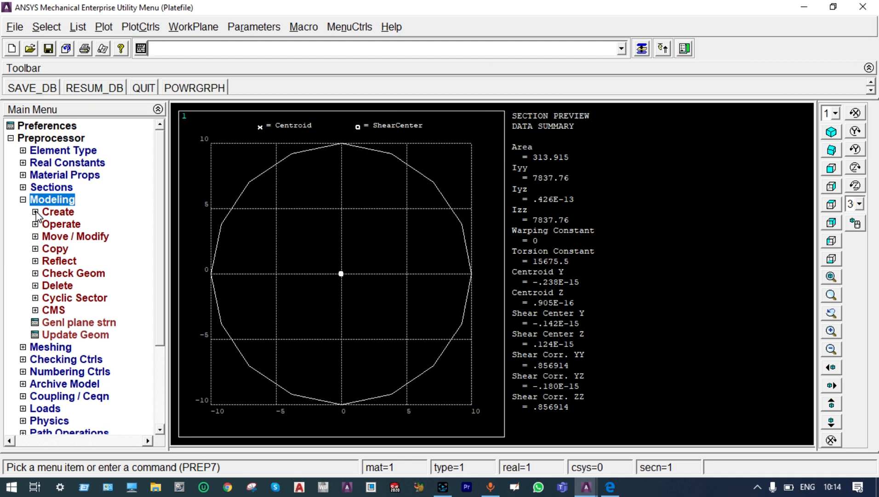
# Create the first node at the origin of the active coordinate system, leaving all node fields blank.
pyautogui.click(36, 213)
pyautogui.click(46, 273)
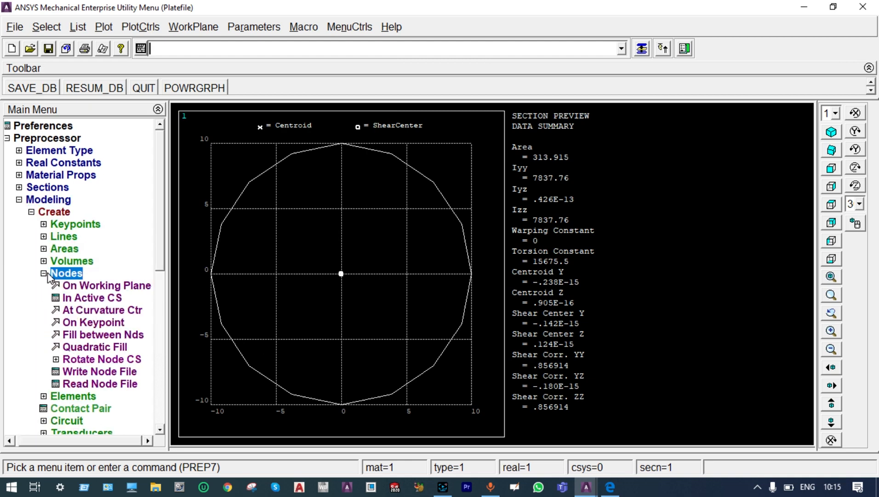
pyautogui.click(87, 299)
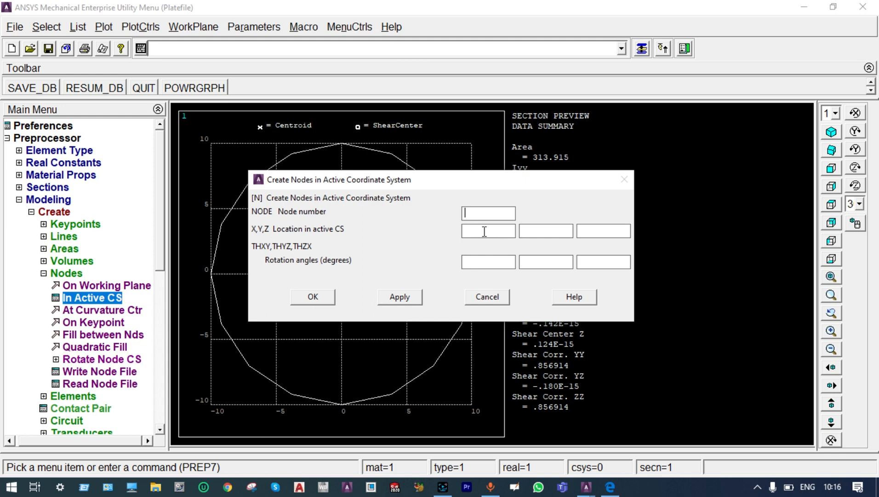
pyautogui.click(402, 297)
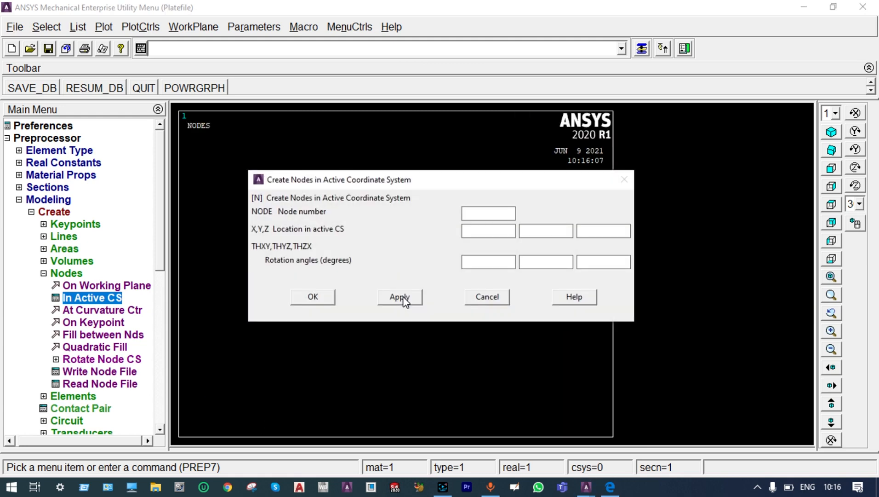
# Create two more nodes in the active coordinate system at X 37.5 and X 75.
pyautogui.click(475, 229)
pyautogui.write('37.5')
pyautogui.click(410, 298)
pyautogui.click(481, 229)
pyautogui.press('BackSpace')
pyautogui.press('BackSpace')
pyautogui.press('BackSpace')
pyautogui.press('BackSpace')
pyautogui.write('75')
pyautogui.click(398, 297)
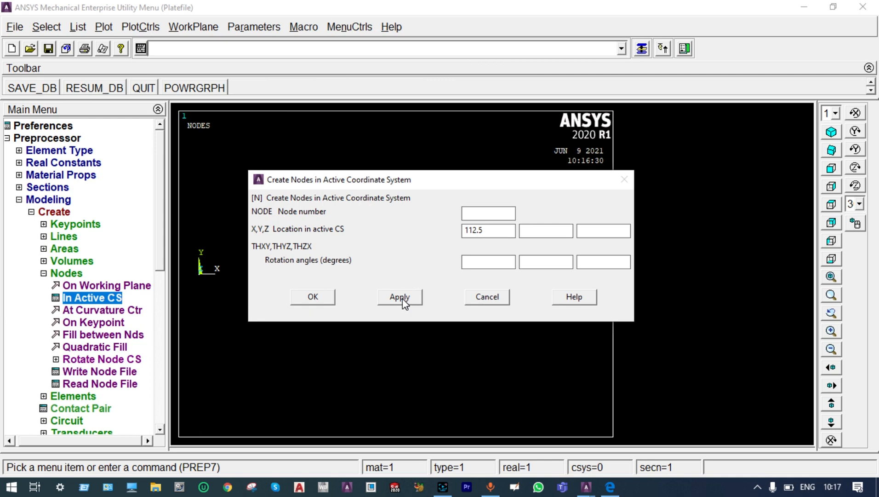
# Create the following two nodes along the rod axis at X 112.5 and X 150.
pyautogui.click(401, 297)
pyautogui.press('BackSpace')
pyautogui.press('BackSpace')
pyautogui.press('BackSpace')
pyautogui.press('BackSpace')
pyautogui.press('BackSpace')
pyautogui.write('150')
pyautogui.click(407, 298)
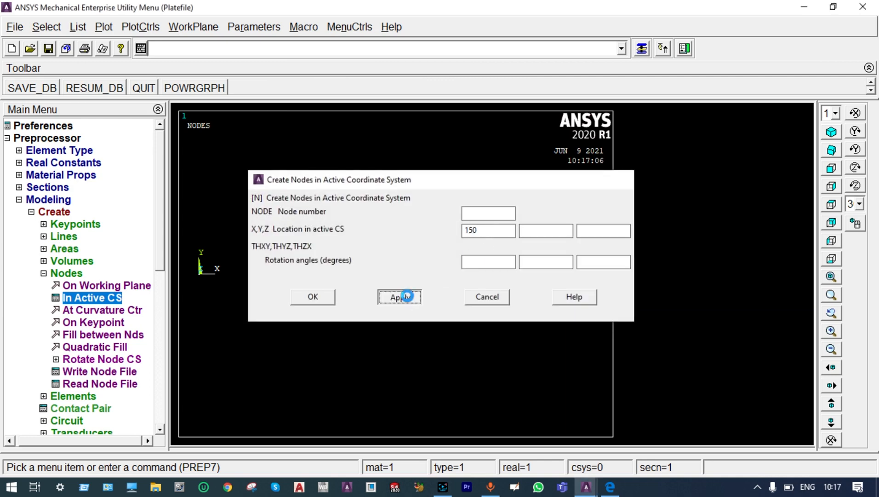
# Create a node in the active coordinate system at X 187.5.
pyautogui.click(480, 229)
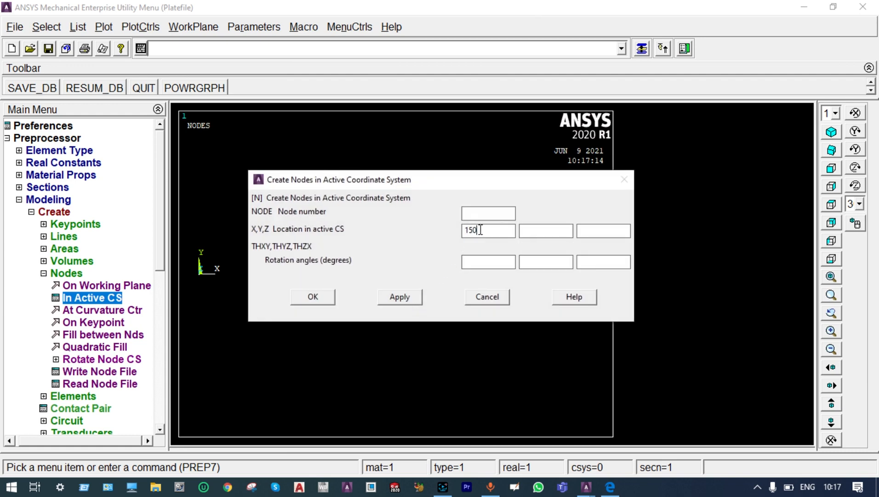
pyautogui.press('BackSpace')
pyautogui.press('BackSpace')
pyautogui.press('BackSpace')
pyautogui.write('187.5')
pyautogui.click(404, 296)
# Add another node along the rod axis at X 225.
pyautogui.click(492, 230)
pyautogui.press('BackSpace')
pyautogui.press('BackSpace')
pyautogui.press('BackSpace')
pyautogui.press('BackSpace')
pyautogui.press('BackSpace')
pyautogui.write('225')
pyautogui.click(406, 297)
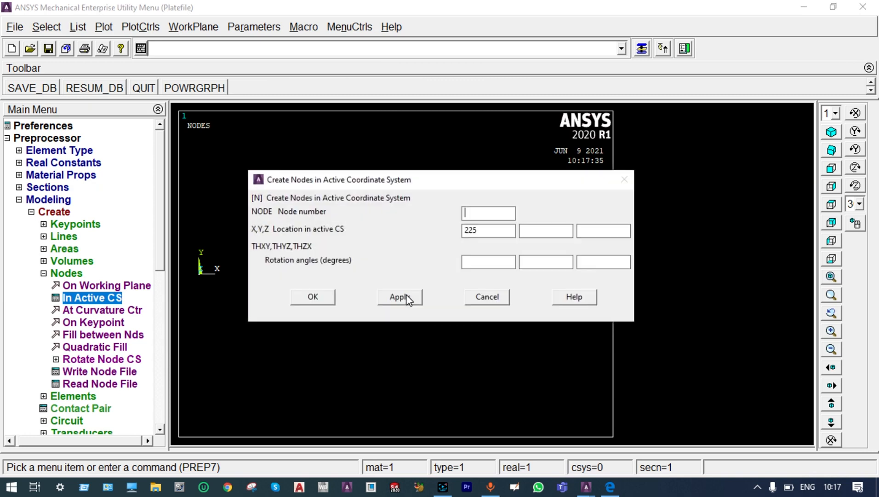
# Create the next node in the active coordinate system at X 262.5.
pyautogui.click(485, 231)
pyautogui.press('BackSpace')
pyautogui.press('BackSpace')
pyautogui.press('BackSpace')
pyautogui.write('262.5')
pyautogui.click(400, 297)
# Create the final node at the rod's end at X 300 and finish node creation.
pyautogui.click(490, 230)
pyautogui.press('BackSpace')
pyautogui.press('BackSpace')
pyautogui.press('BackSpace')
pyautogui.press('BackSpace')
pyautogui.press('BackSpace')
pyautogui.write('300')
pyautogui.click(327, 294)
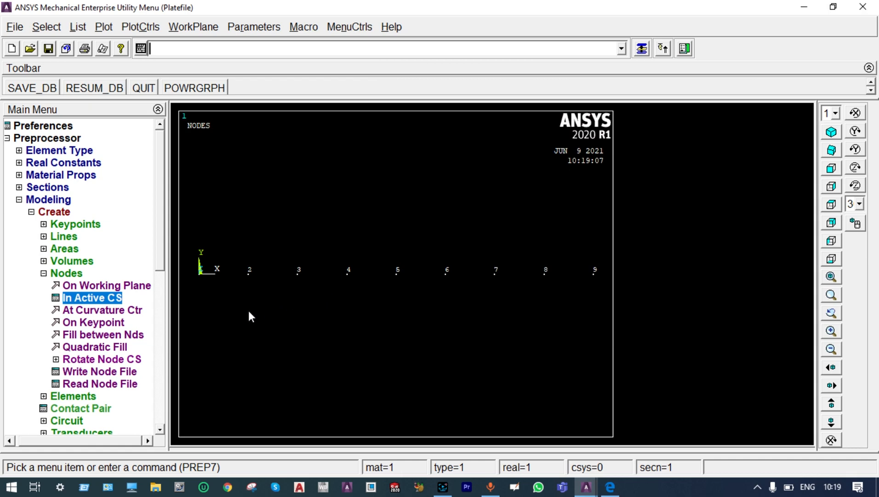
# Set the element attributes to use section number 3, Taper1, with element type BEAM188.
pyautogui.click(82, 395)
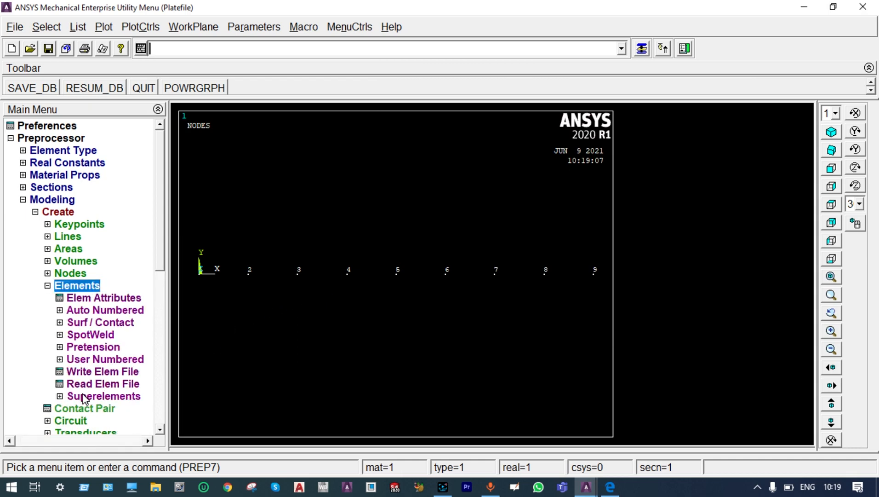
pyautogui.click(95, 298)
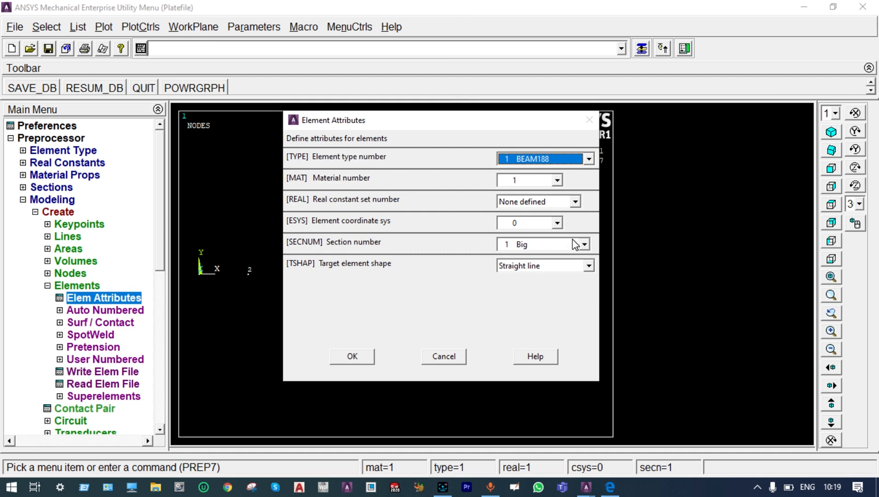
pyautogui.click(584, 244)
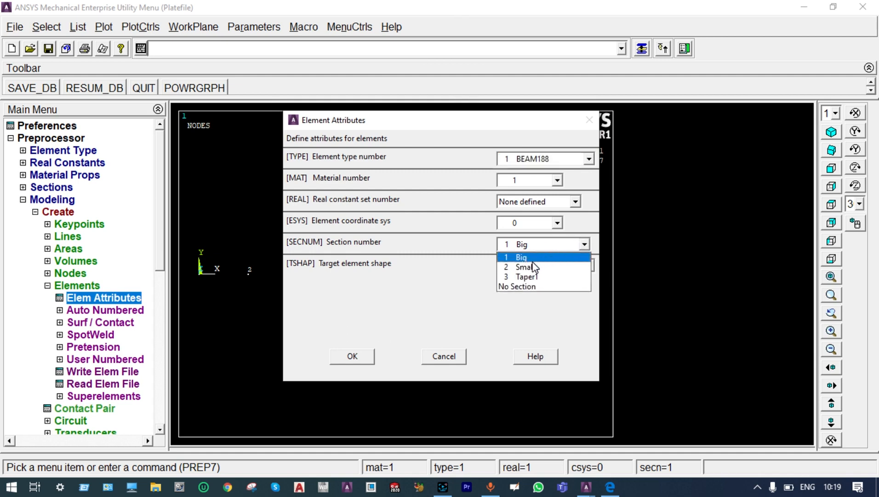
pyautogui.click(526, 277)
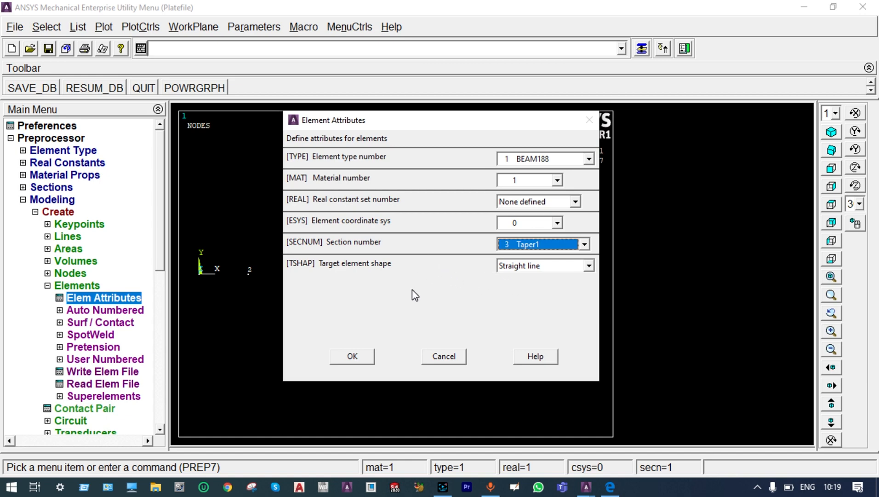
pyautogui.click(352, 357)
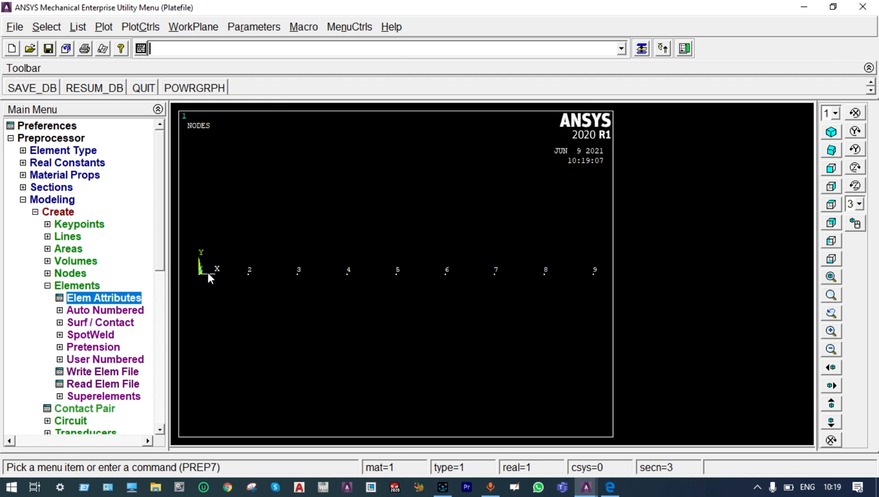
# Create the first auto-numbered beam element through nodes 1 and 2.
pyautogui.click(115, 311)
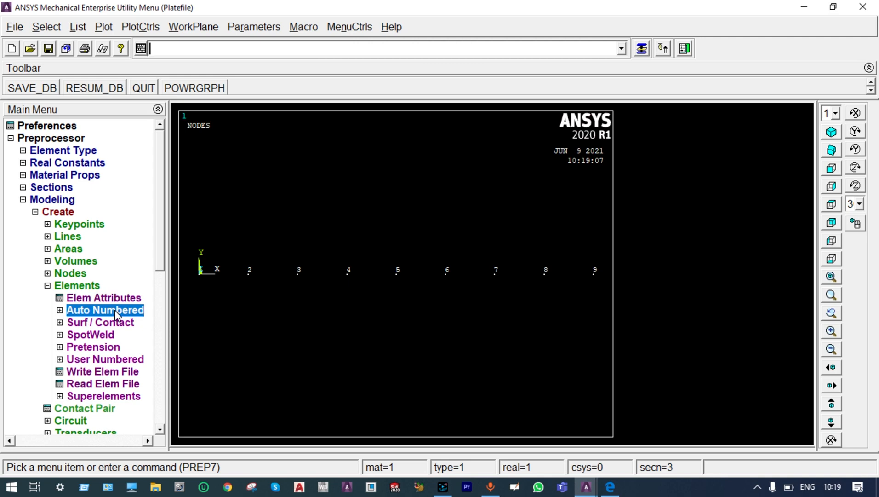
pyautogui.click(114, 310)
pyautogui.click(104, 321)
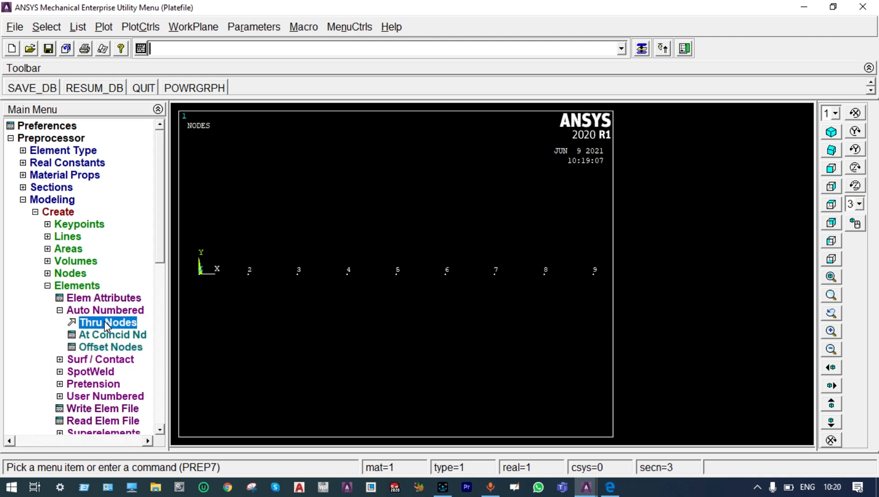
pyautogui.click(205, 282)
pyautogui.click(248, 280)
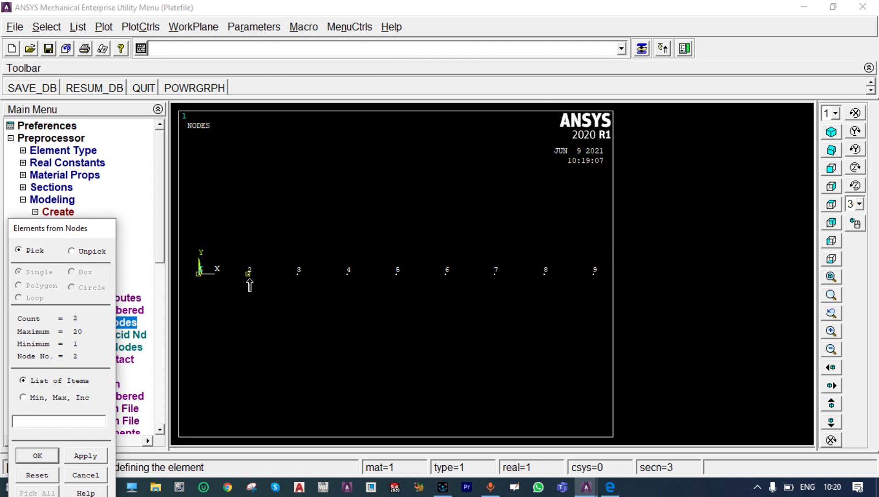
pyautogui.click(97, 454)
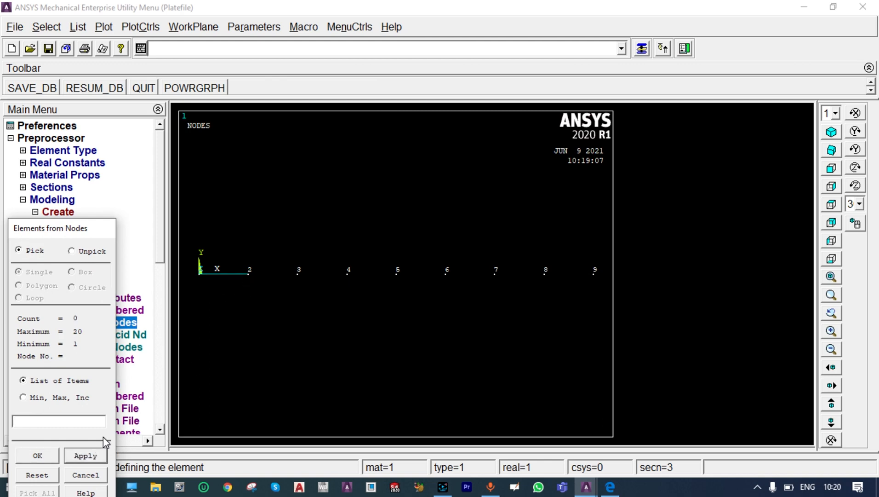
# Create two beam elements, one between nodes 2 and 3 and one between nodes 3 and 4.
pyautogui.click(245, 288)
pyautogui.click(297, 288)
pyautogui.click(98, 456)
pyautogui.click(298, 285)
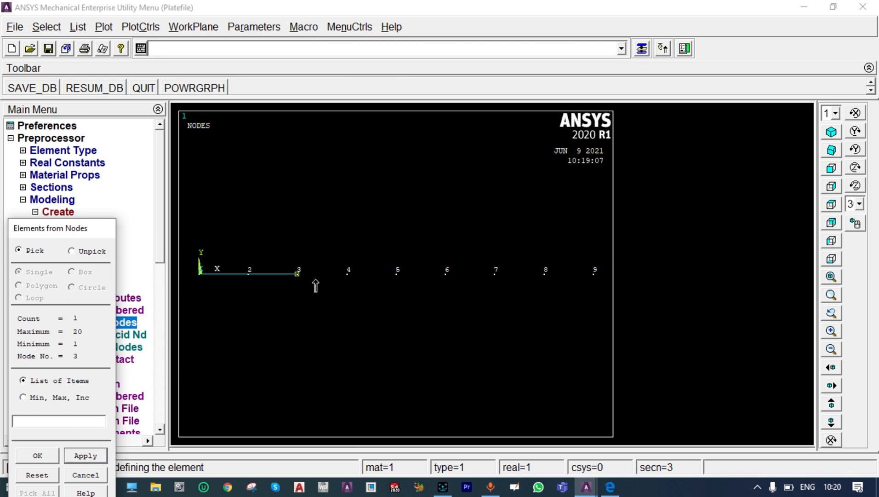
pyautogui.click(346, 281)
pyautogui.click(98, 457)
# Create three more beam elements connecting nodes 4 to 5, 5 to 6 and 6 to 7.
pyautogui.click(399, 281)
pyautogui.click(87, 455)
pyautogui.click(435, 296)
pyautogui.click(86, 456)
pyautogui.click(484, 284)
pyautogui.click(88, 456)
# Create the last two beam elements, connecting nodes 7 to 8 and 8 to 9, and finish element creation.
pyautogui.click(495, 293)
pyautogui.click(534, 293)
pyautogui.click(92, 455)
pyautogui.click(545, 281)
pyautogui.click(589, 284)
pyautogui.click(41, 456)
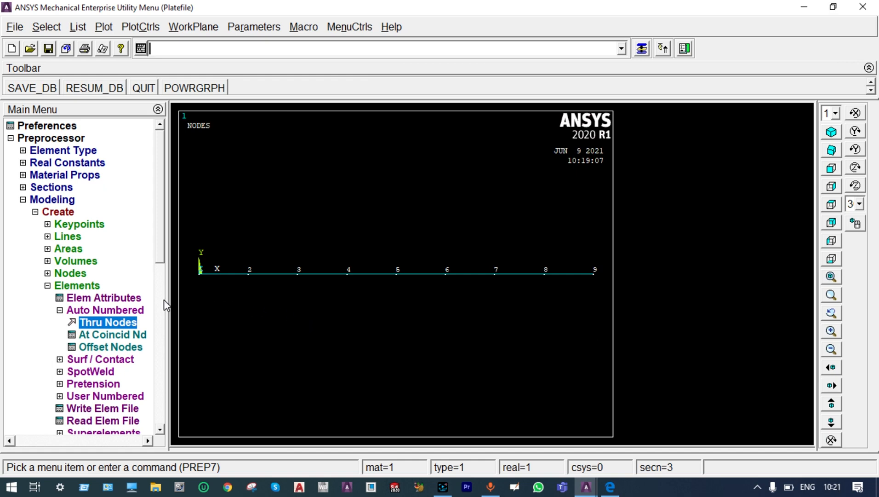
# Leave modeling and define a new analysis of type Static for the solution.
pyautogui.click(48, 286)
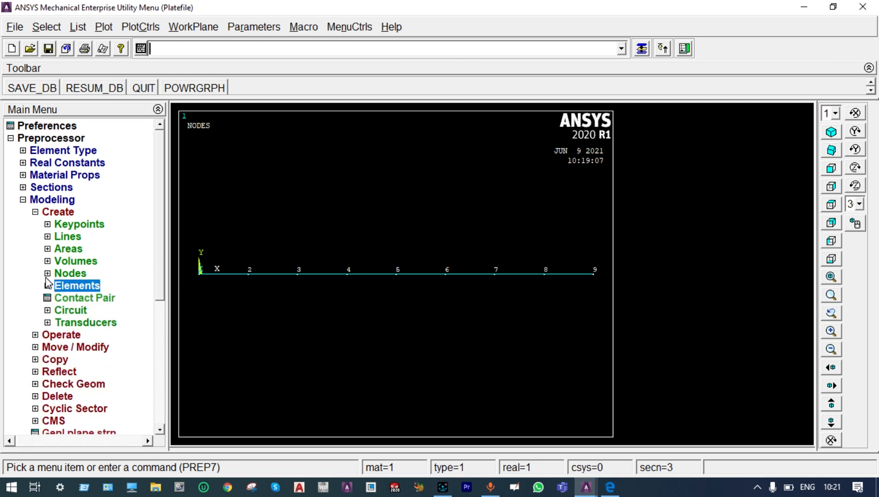
pyautogui.click(23, 200)
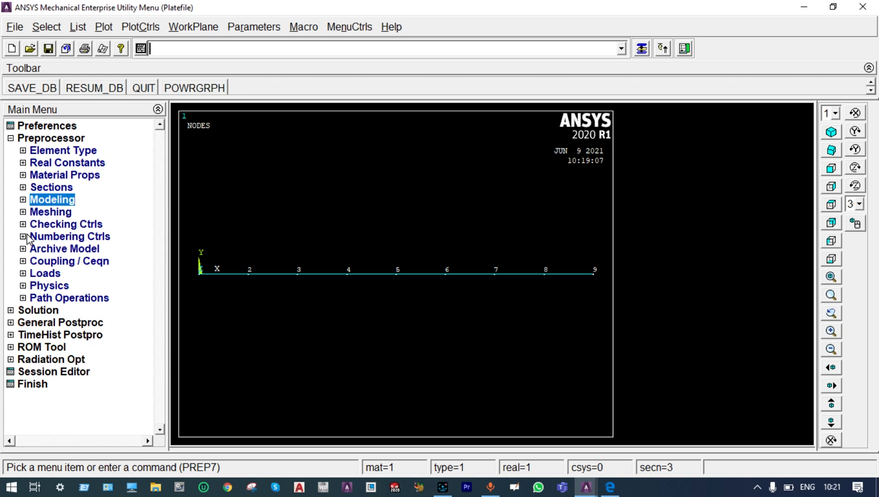
pyautogui.click(38, 310)
pyautogui.click(89, 164)
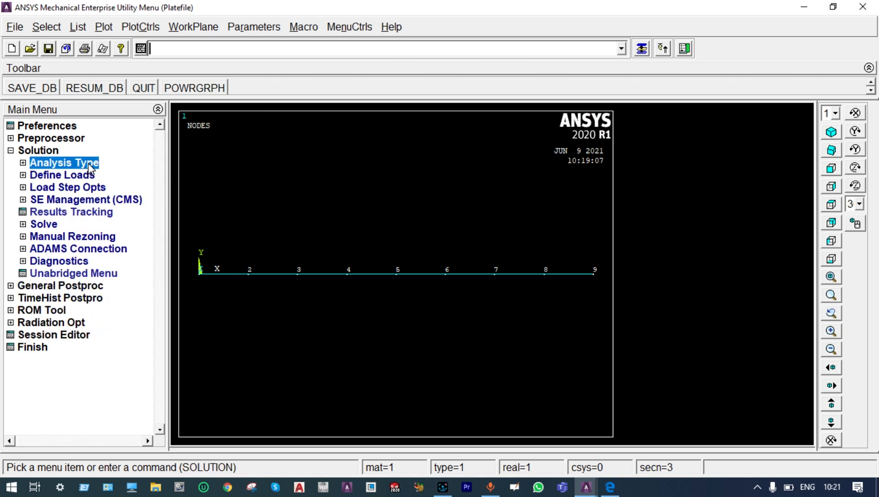
pyautogui.click(85, 178)
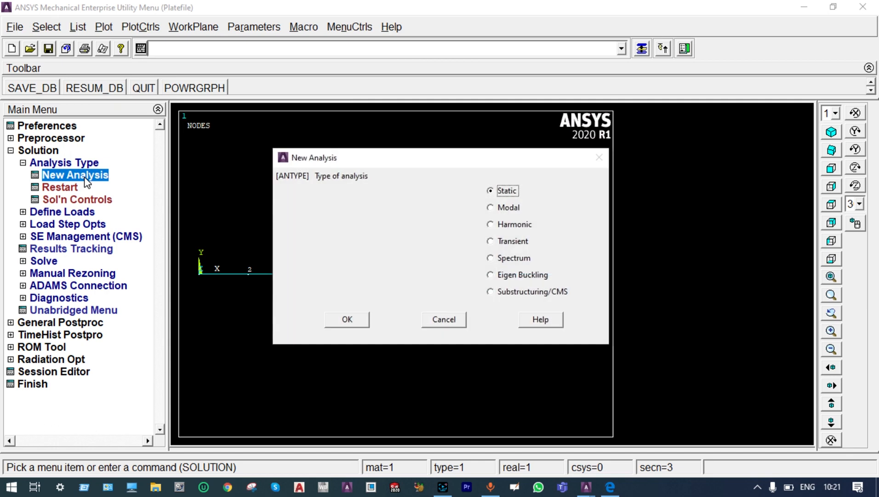
pyautogui.click(338, 321)
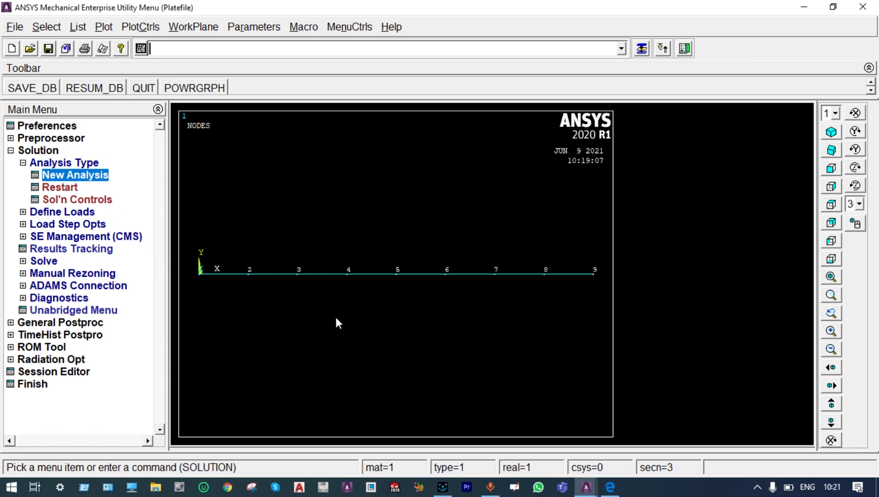
# Apply a displacement constraint on node 1 at the origin, fixing All DOF and leaving the displacement value blank.
pyautogui.click(33, 213)
pyautogui.click(55, 200)
pyautogui.click(66, 213)
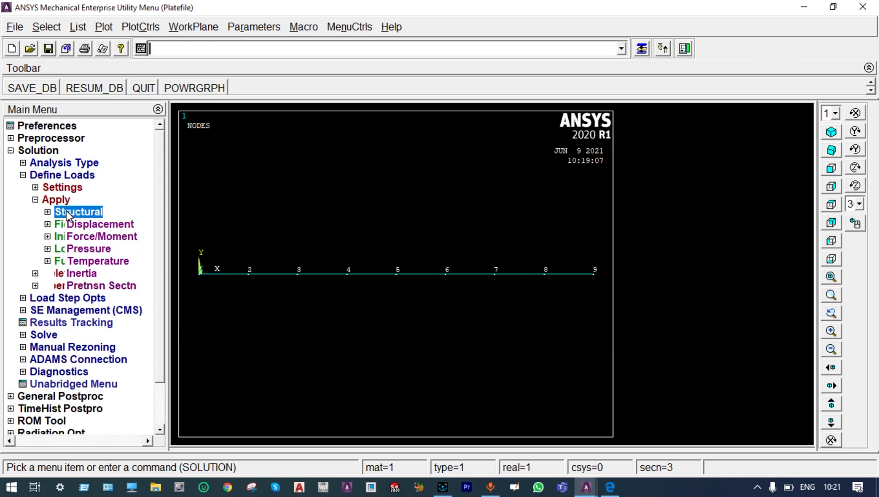
pyautogui.click(78, 223)
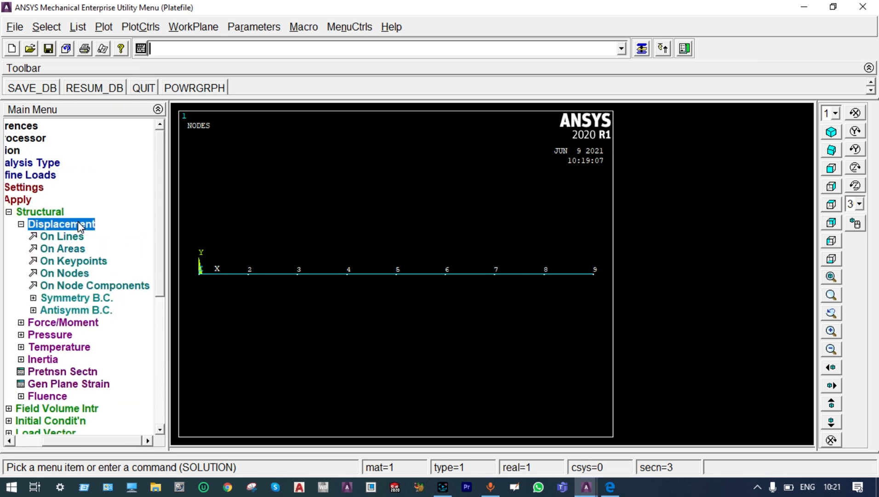
pyautogui.click(66, 273)
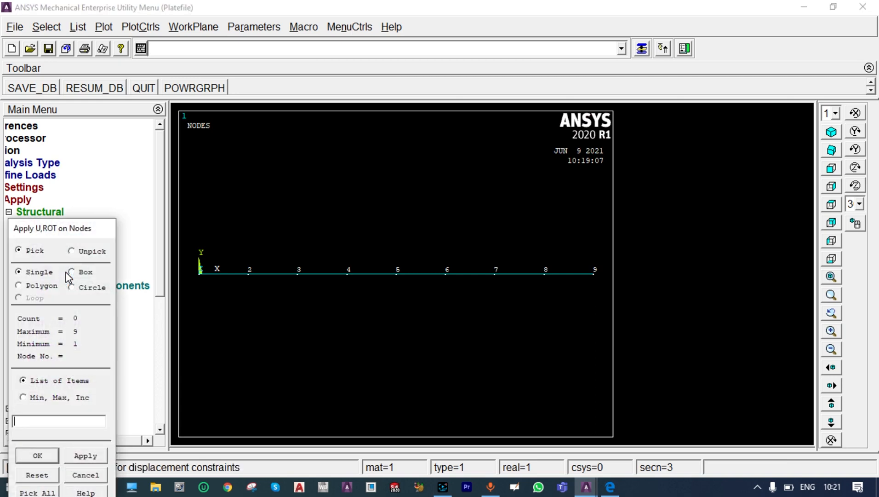
pyautogui.click(198, 274)
pyautogui.click(38, 455)
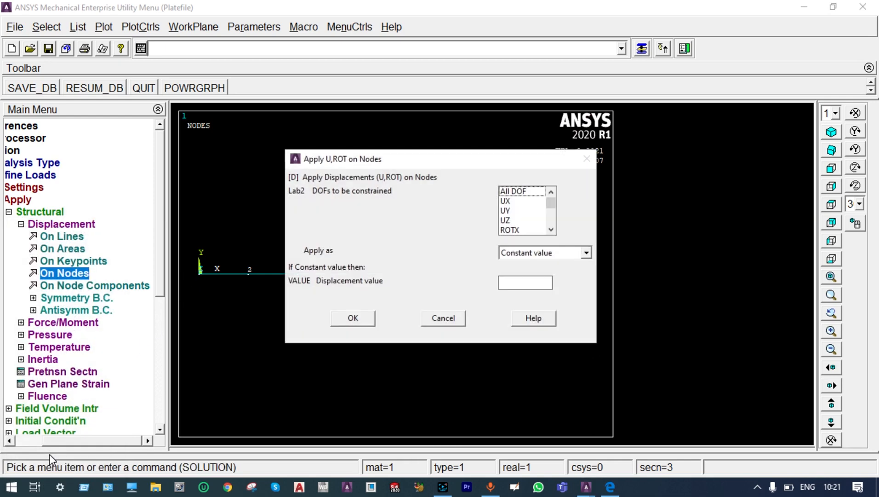
pyautogui.click(507, 192)
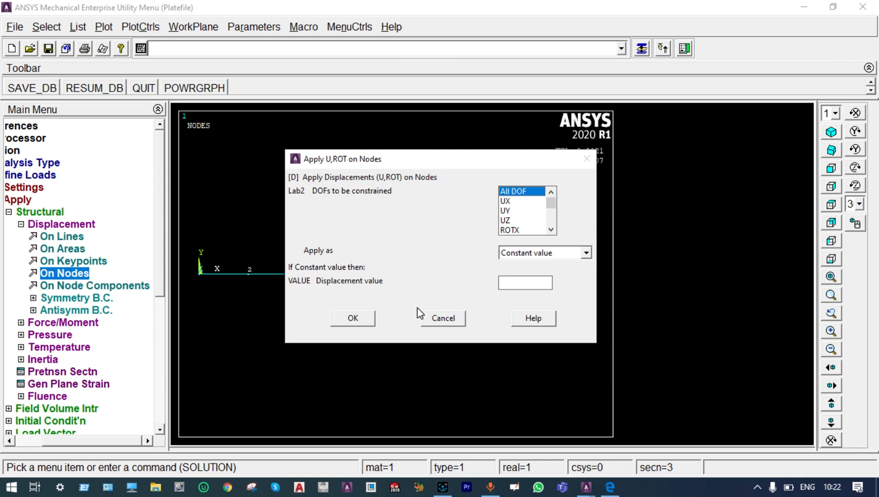
pyautogui.click(361, 320)
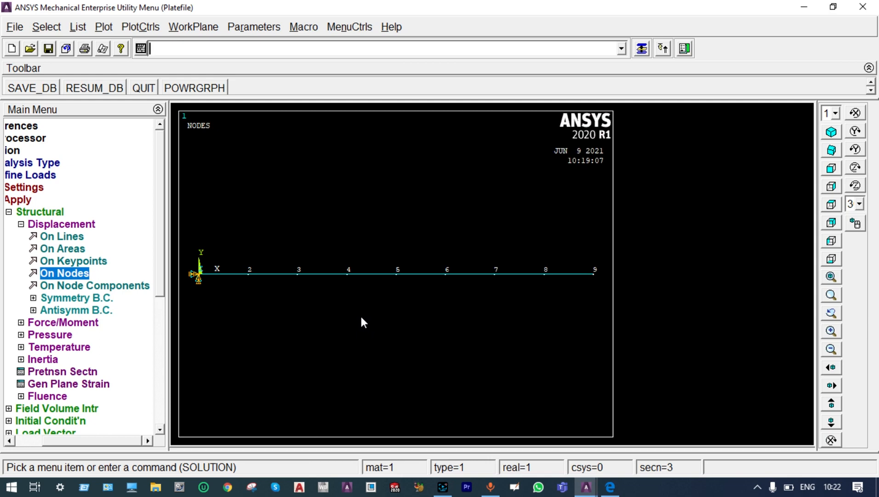
# Apply a constant force of 1000 in the FX direction on node 9 at the rod's free end.
pyautogui.click(26, 324)
pyautogui.click(69, 262)
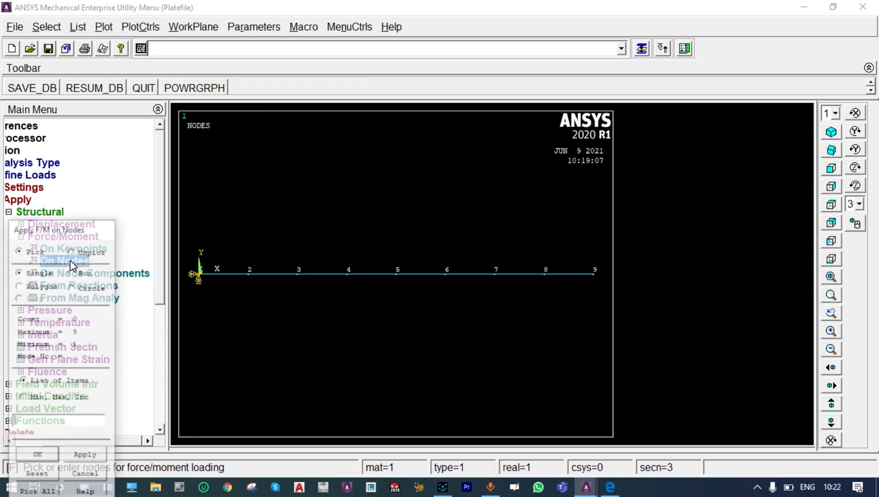
pyautogui.click(593, 278)
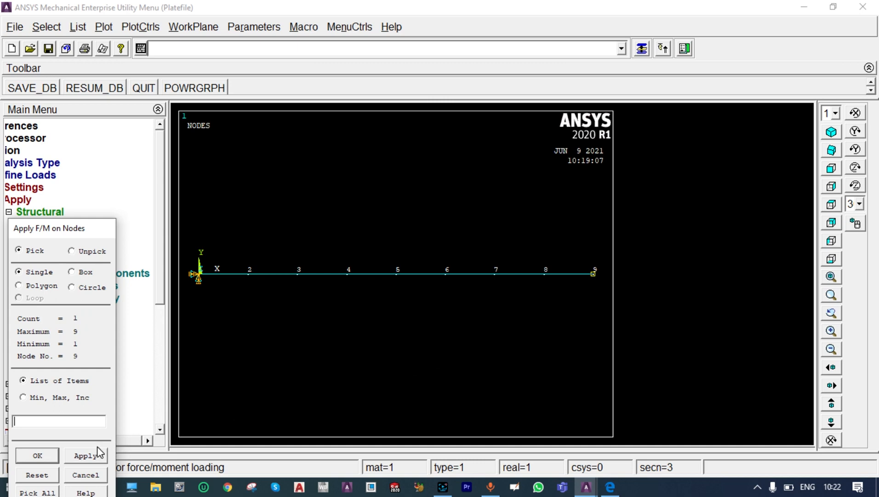
pyautogui.click(47, 456)
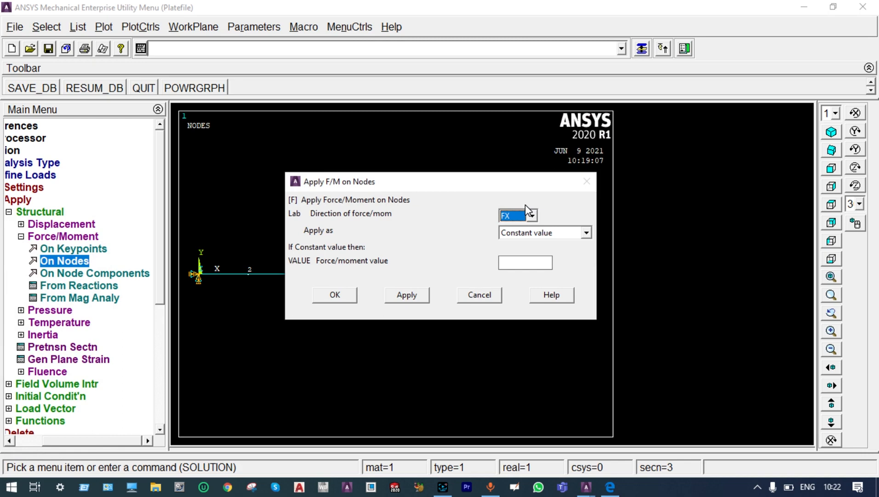
pyautogui.click(514, 262)
pyautogui.write('1000')
pyautogui.click(344, 294)
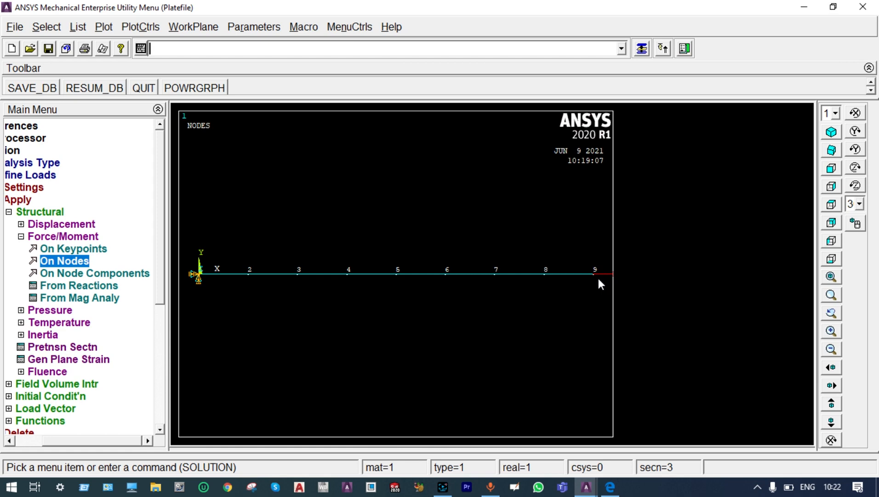
# Solve the current load step and dismiss the completion note.
pyautogui.click(8, 211)
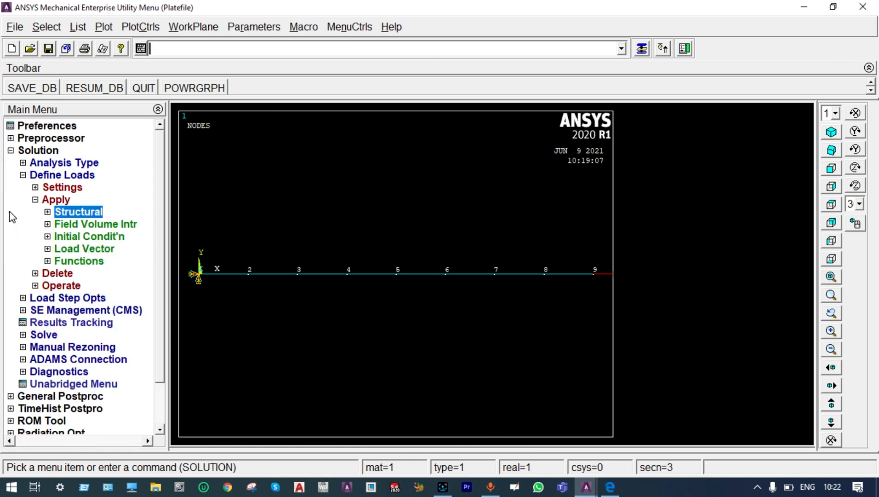
pyautogui.click(22, 175)
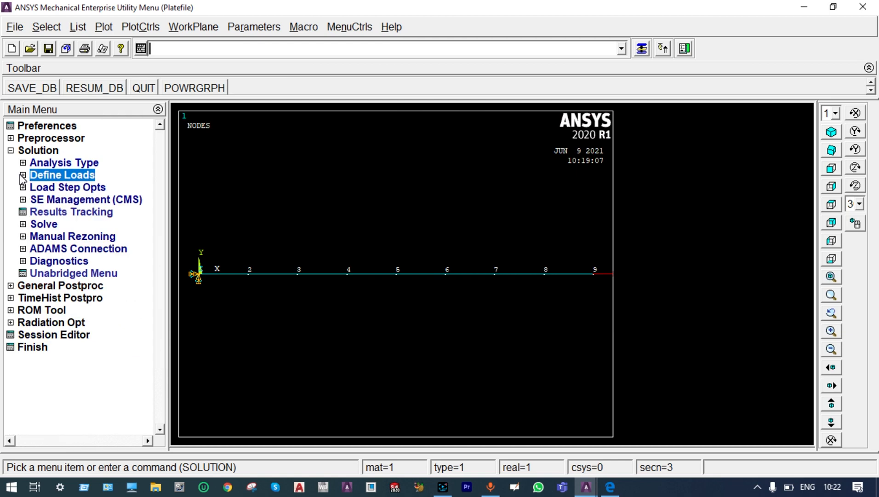
pyautogui.click(30, 225)
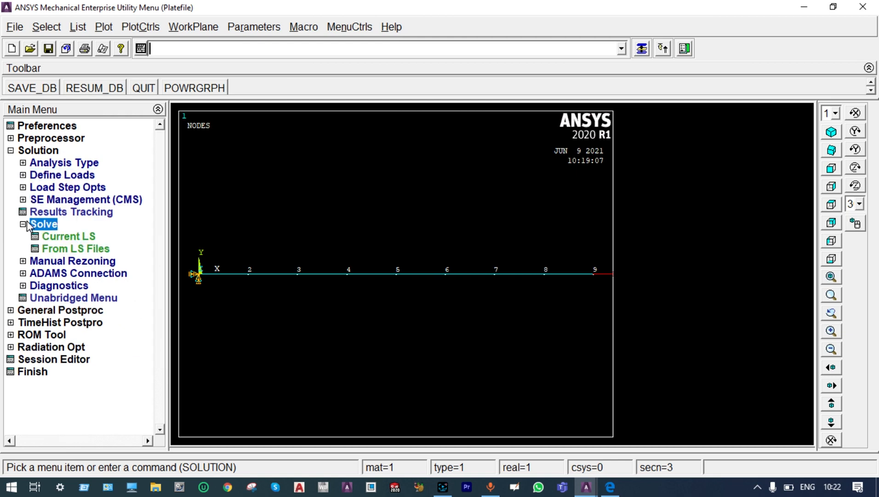
pyautogui.click(58, 239)
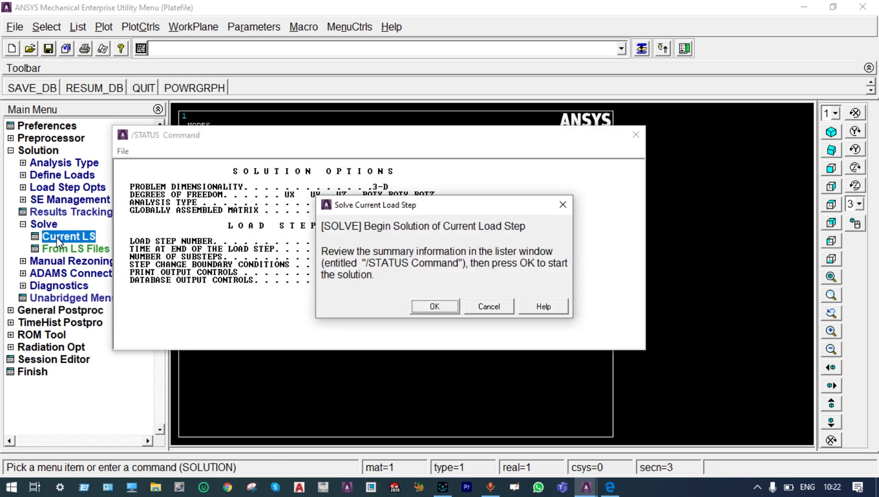
pyautogui.click(422, 306)
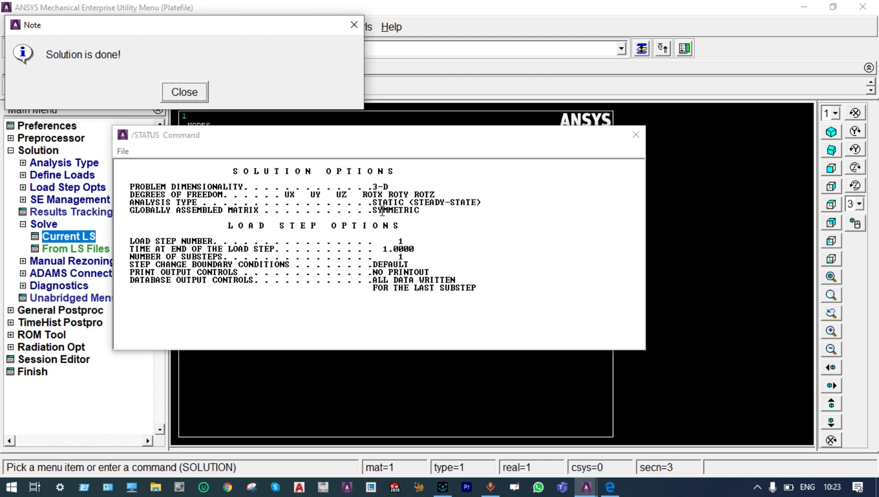
pyautogui.click(199, 93)
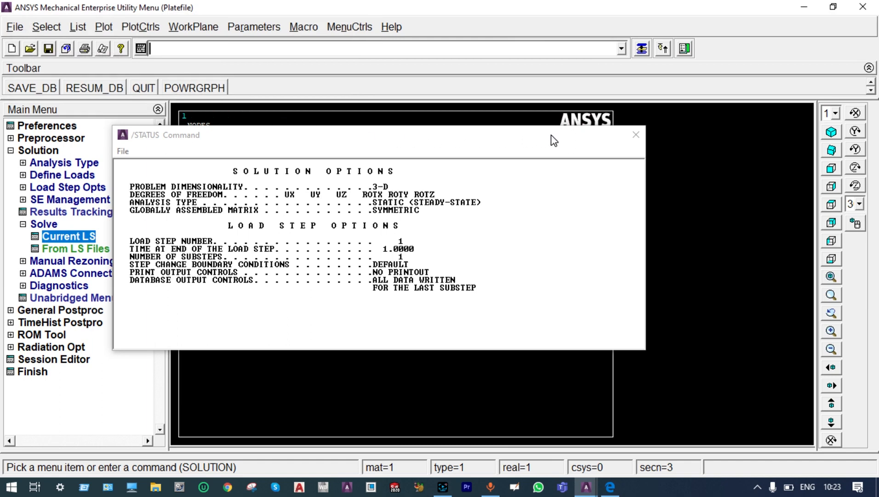
# Dismiss the solution status listing and define an element table item labelled Stress, by sequence number, with LS, 1.
pyautogui.click(636, 134)
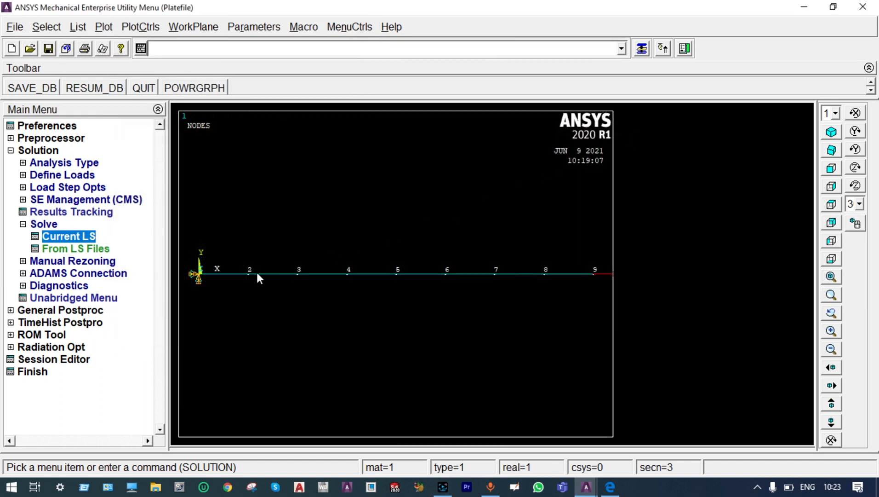
pyautogui.click(13, 313)
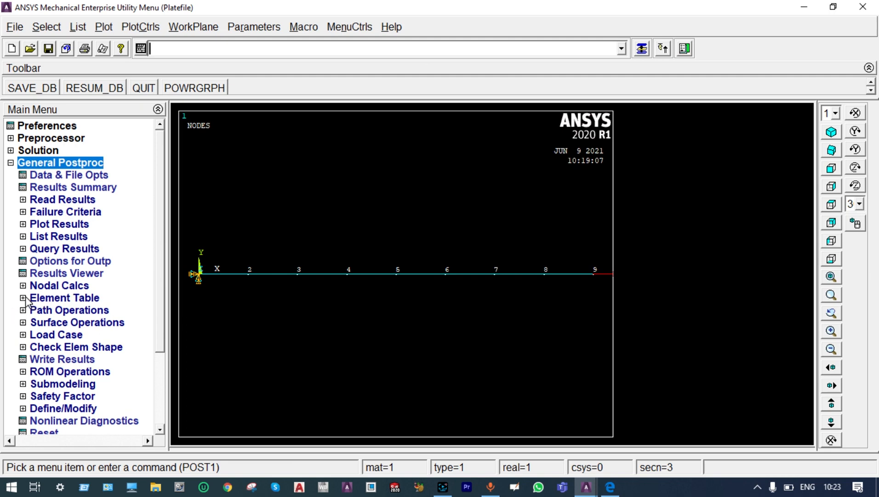
pyautogui.click(26, 299)
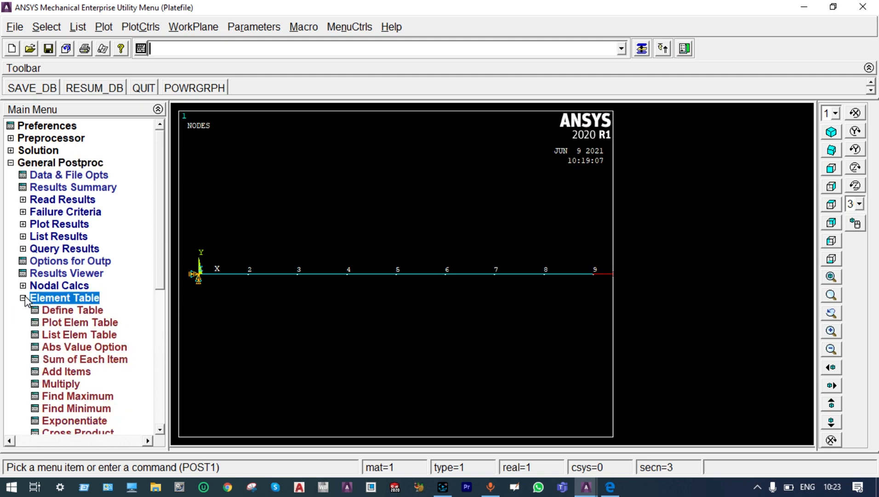
pyautogui.click(69, 311)
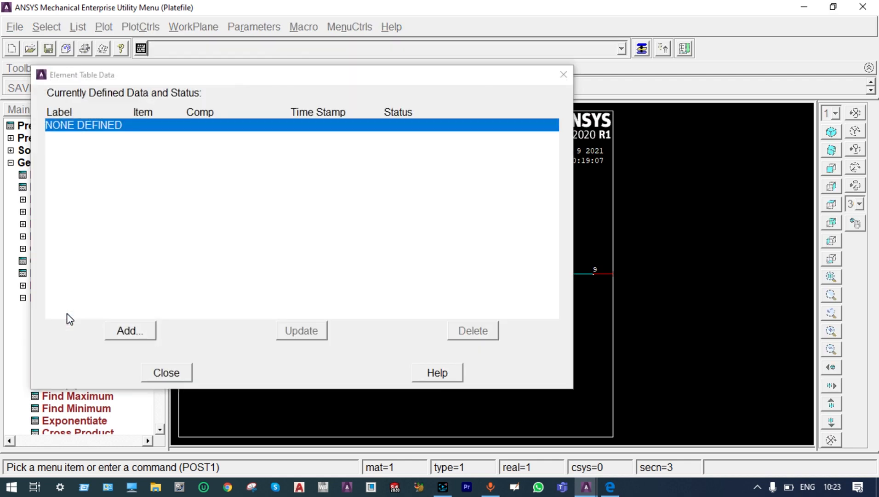
pyautogui.click(125, 330)
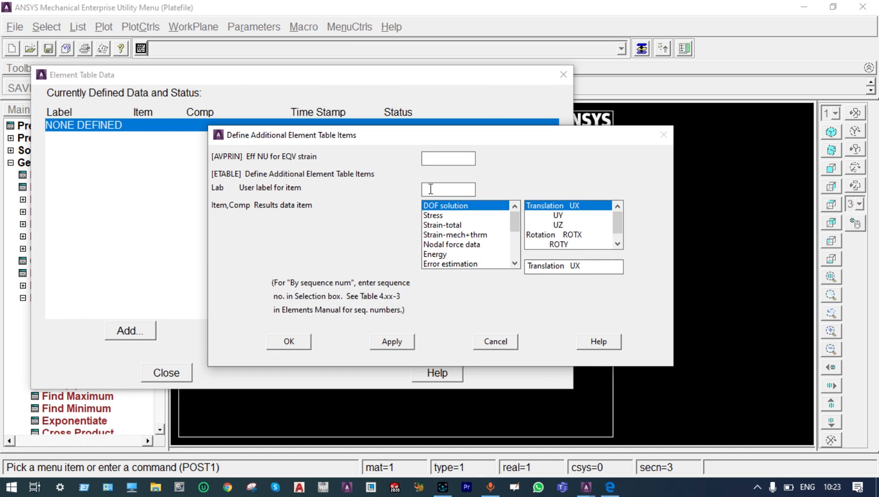
pyautogui.click(431, 188)
pyautogui.write('Stress')
pyautogui.moveTo(514, 220); pyautogui.dragTo(515, 260)
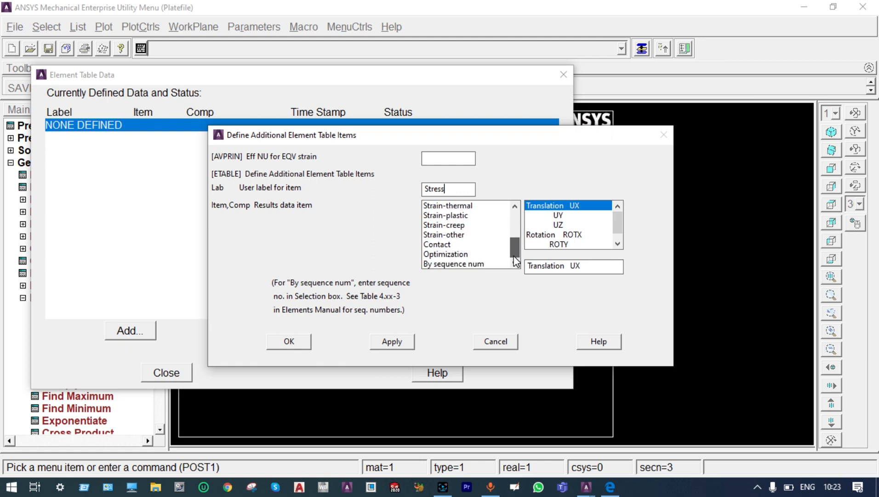
pyautogui.click(459, 265)
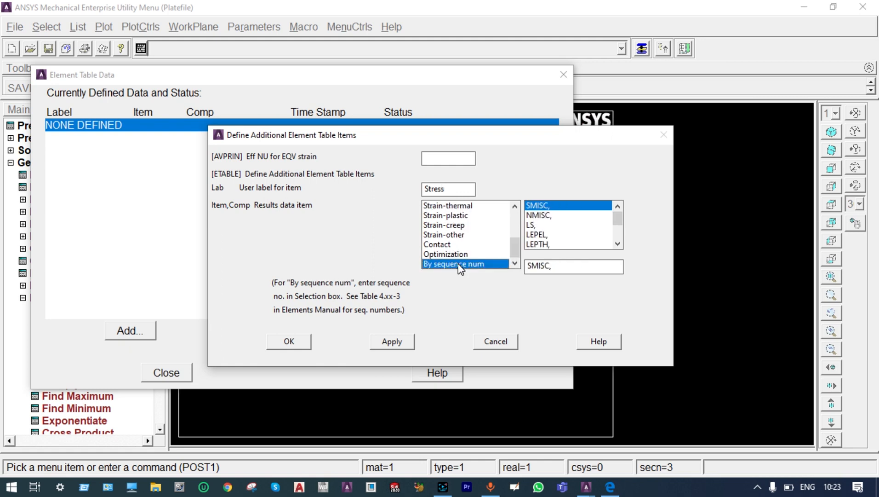
pyautogui.click(533, 224)
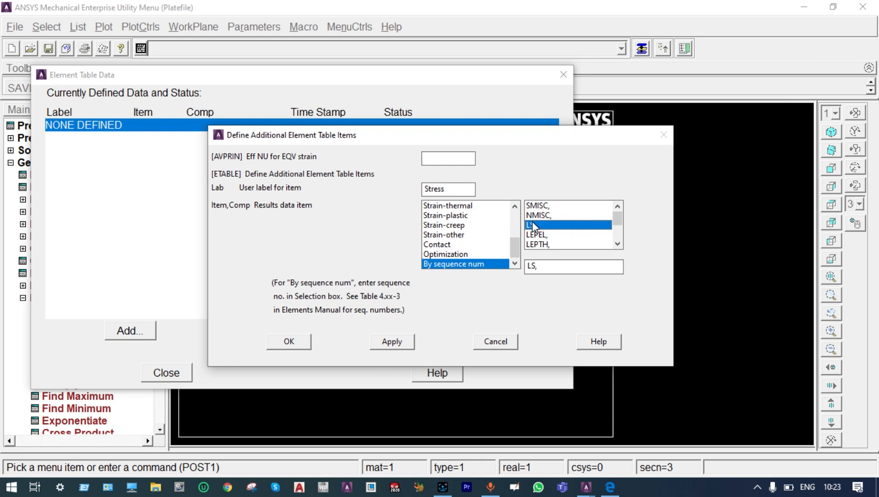
pyautogui.click(542, 266)
pyautogui.write('1')
pyautogui.click(290, 346)
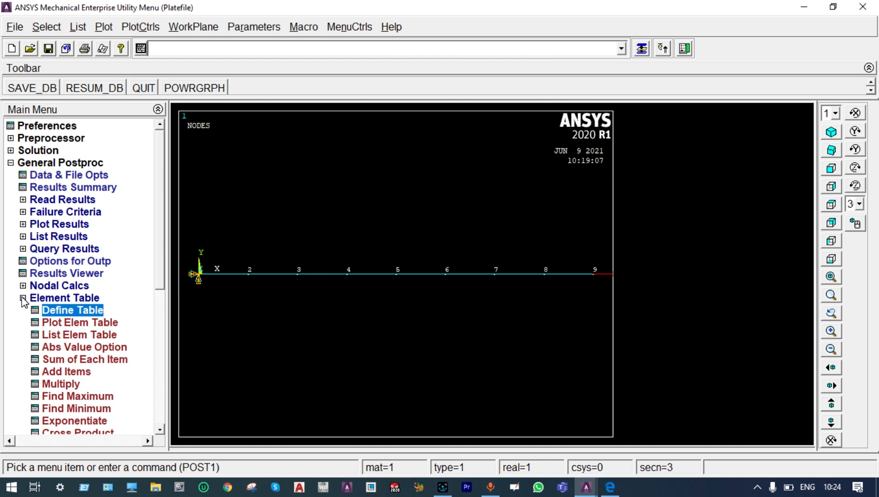
# Plot the STRESS element table item without averaging at common nodes, and list its values per element.
pyautogui.click(57, 324)
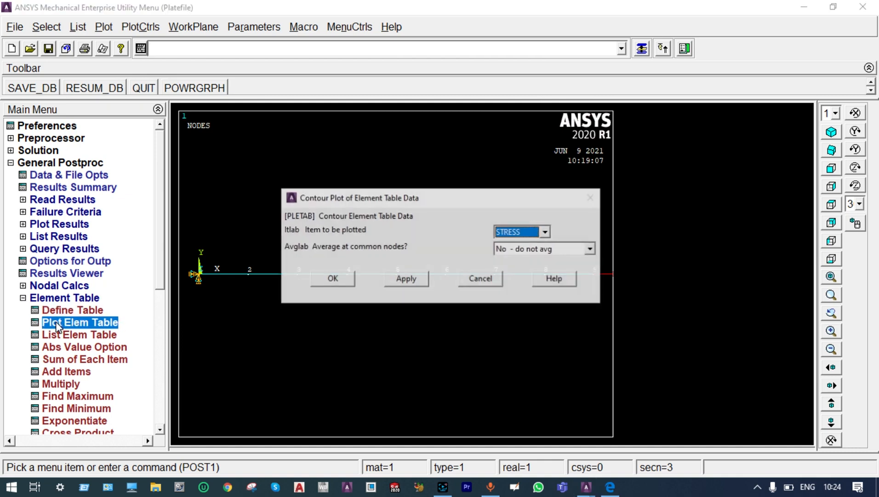
pyautogui.click(333, 279)
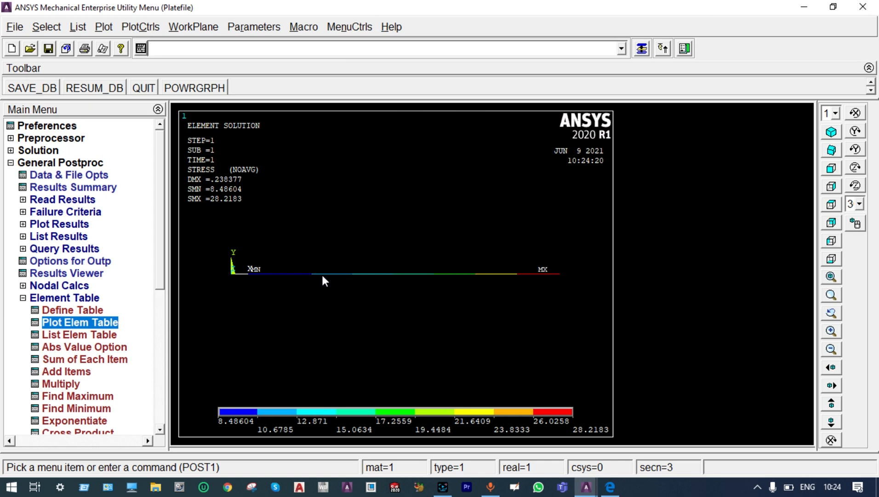
pyautogui.click(104, 336)
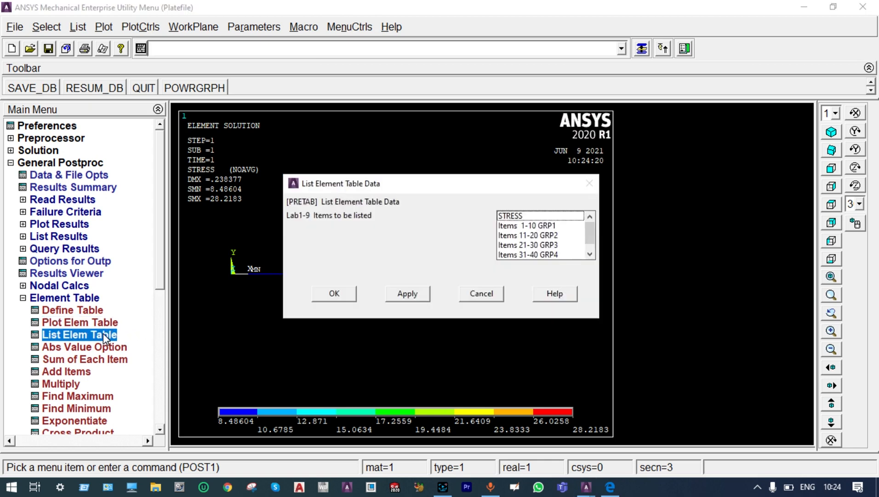
pyautogui.click(335, 296)
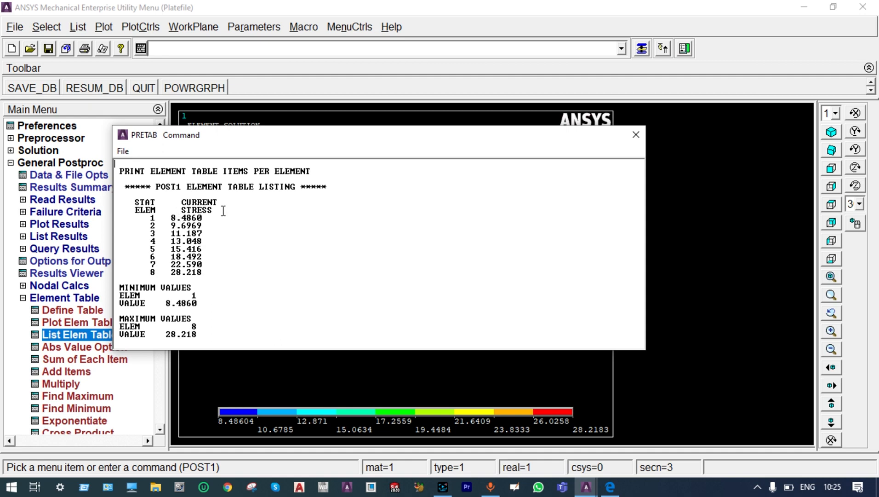
pyautogui.click(638, 134)
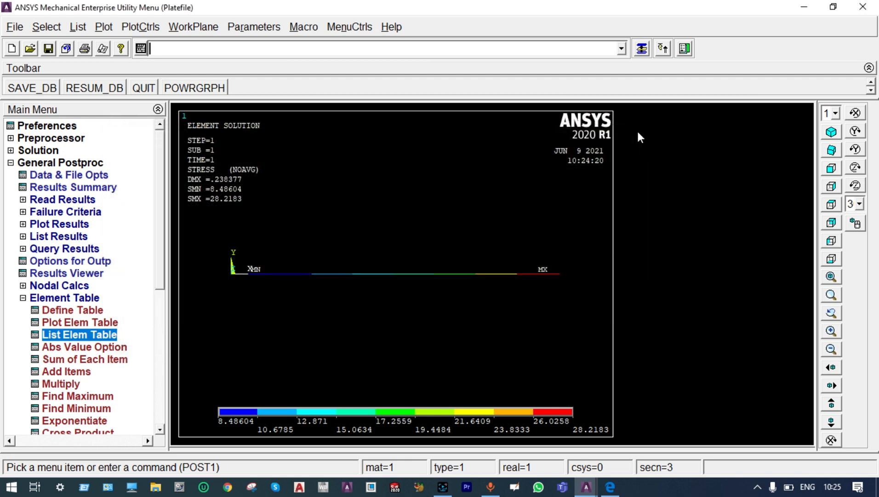
pyautogui.click(23, 298)
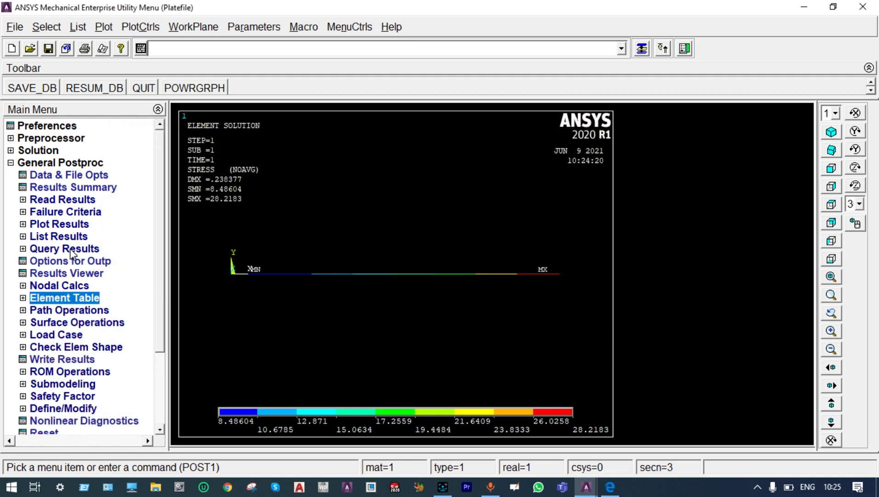
# Plot the deformed shape of the rod together with its undeformed shape.
pyautogui.click(24, 224)
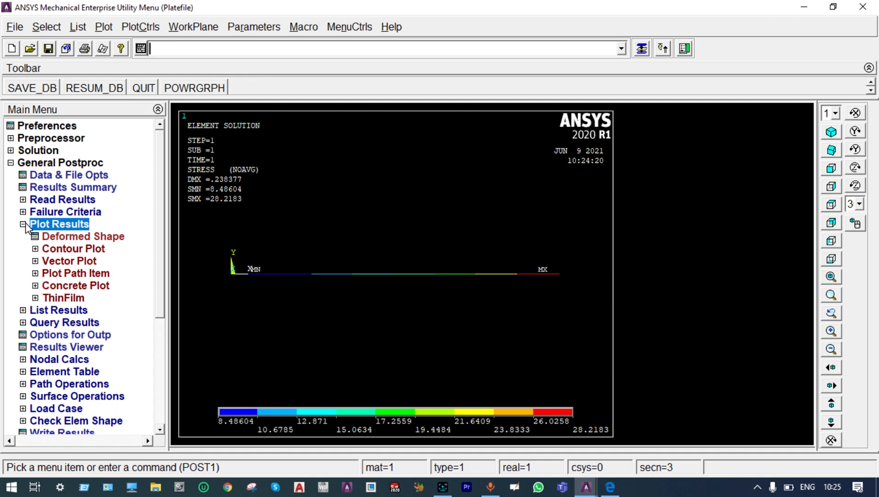
pyautogui.click(55, 238)
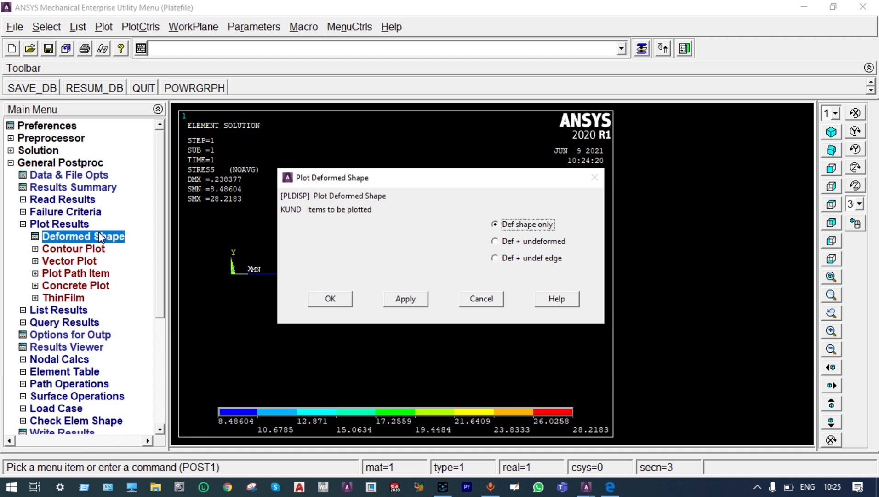
pyautogui.click(495, 241)
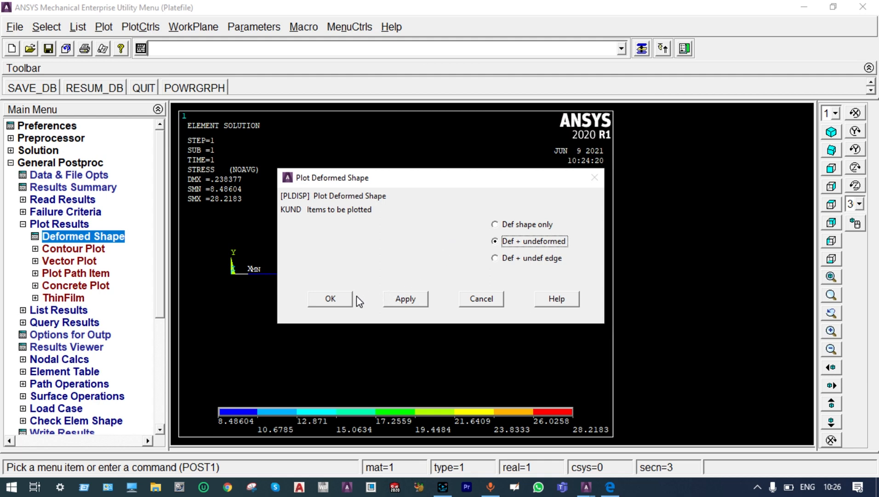
pyautogui.click(344, 298)
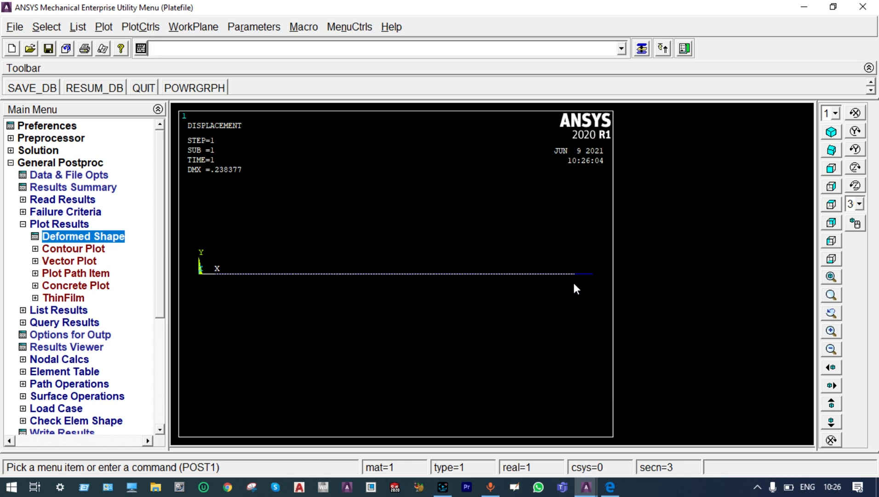
# Show the rod isometrically and turn on the display of element shapes based on real constant descriptions.
pyautogui.click(831, 132)
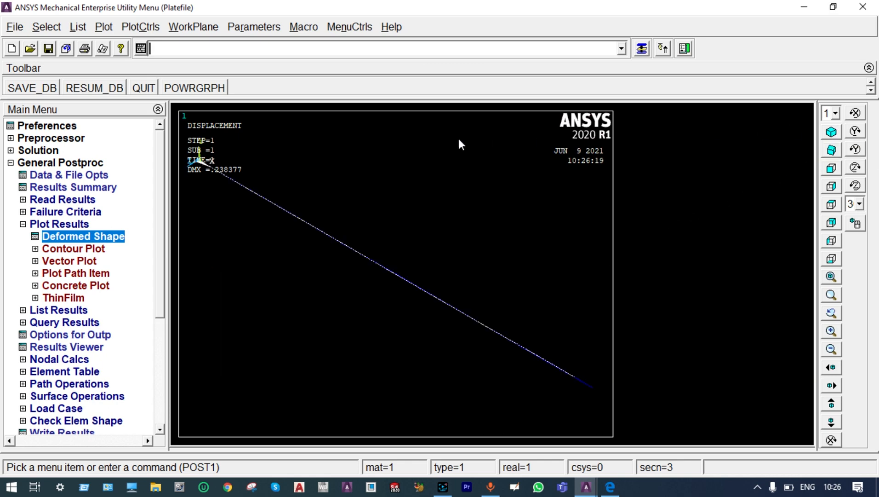
pyautogui.click(141, 27)
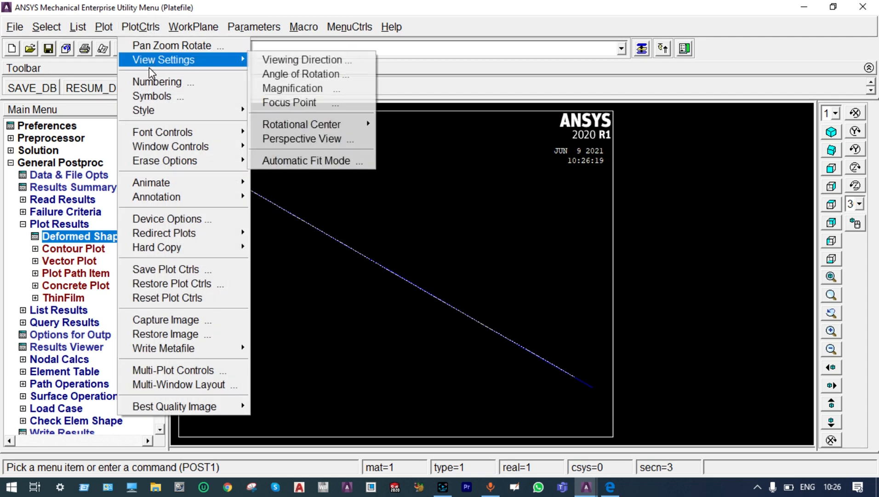
pyautogui.moveTo(156, 109)
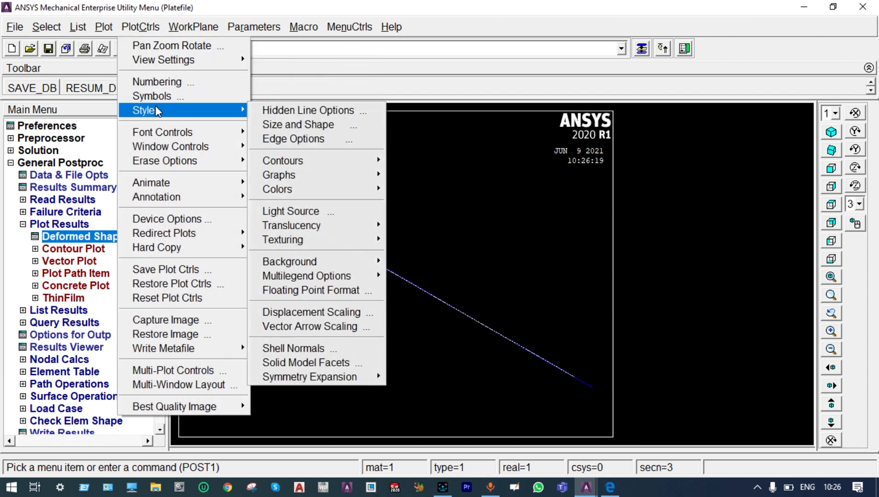
pyautogui.click(262, 124)
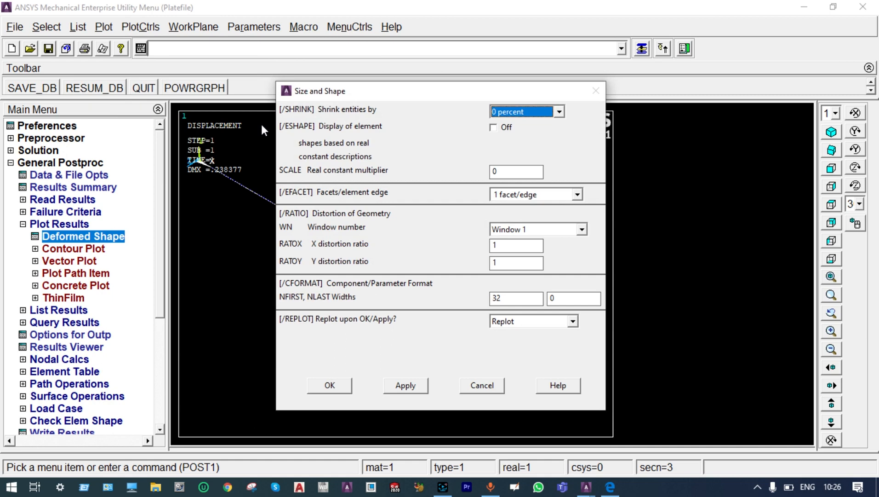
pyautogui.click(494, 128)
pyautogui.click(334, 385)
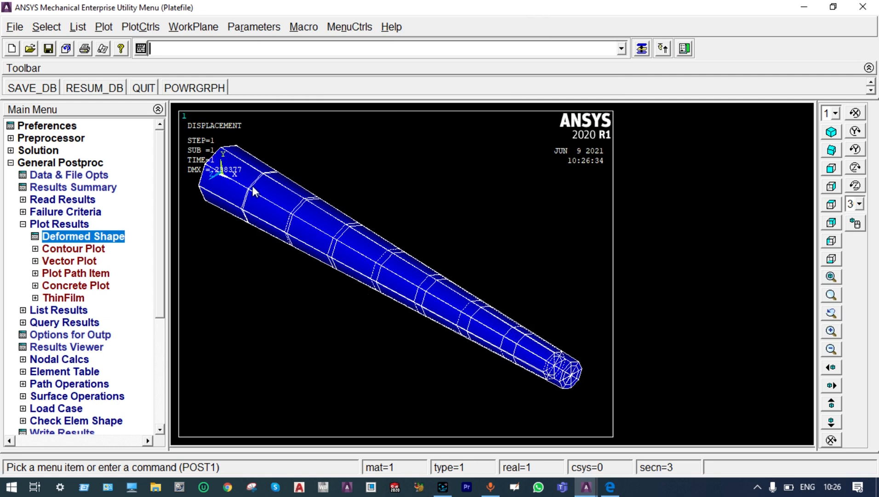
pyautogui.scroll(1, 248, 184)
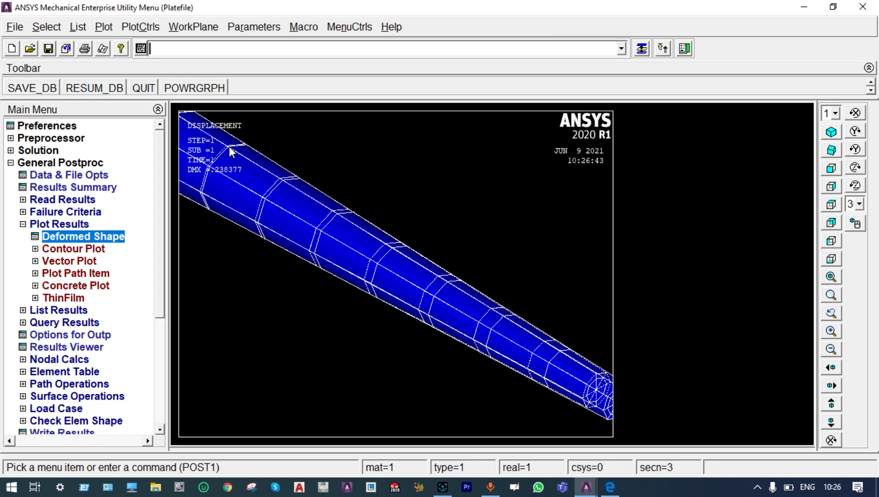
pyautogui.scroll(1, 228, 146)
pyautogui.scroll(-1, 229, 147)
pyautogui.scroll(-2, 229, 147)
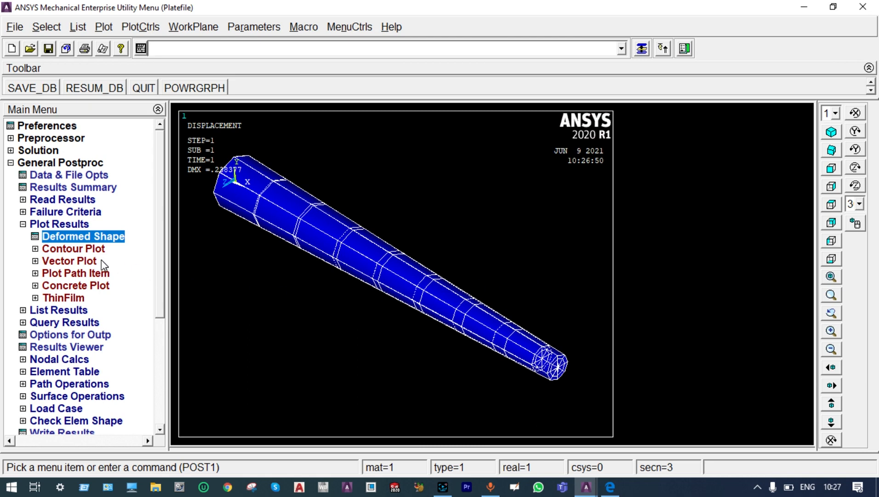
# Plot the nodal solution contour of the X-component of displacement on the deformed shape only.
pyautogui.click(34, 249)
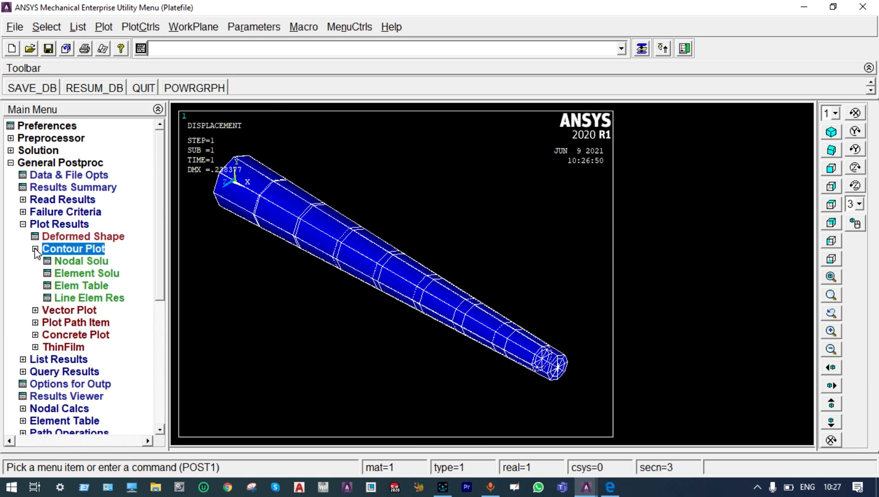
pyautogui.click(59, 260)
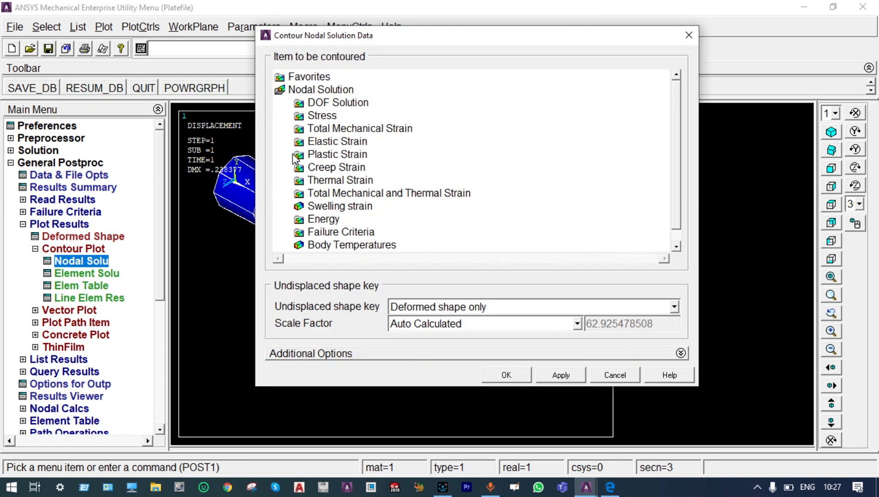
pyautogui.doubleClick(322, 102)
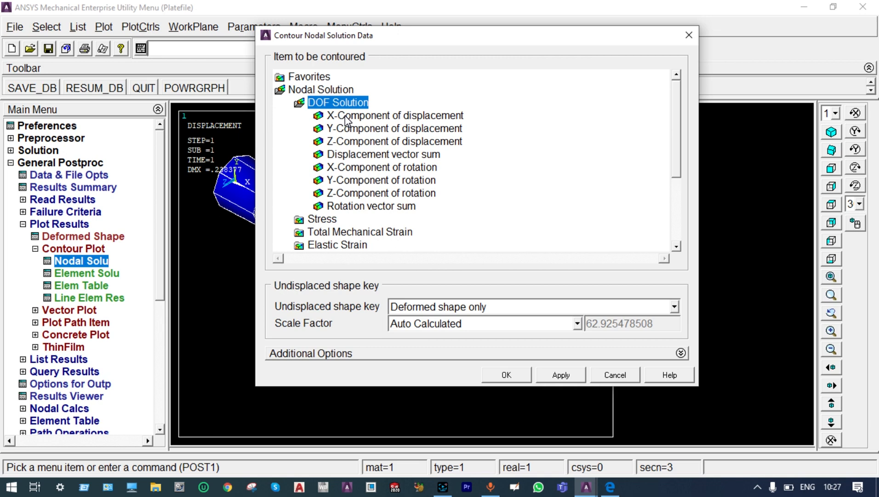
pyautogui.click(346, 119)
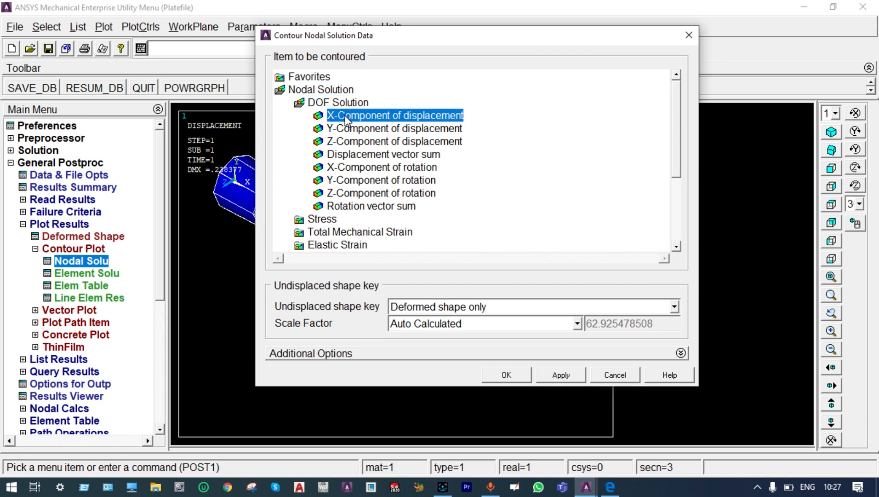
pyautogui.click(502, 374)
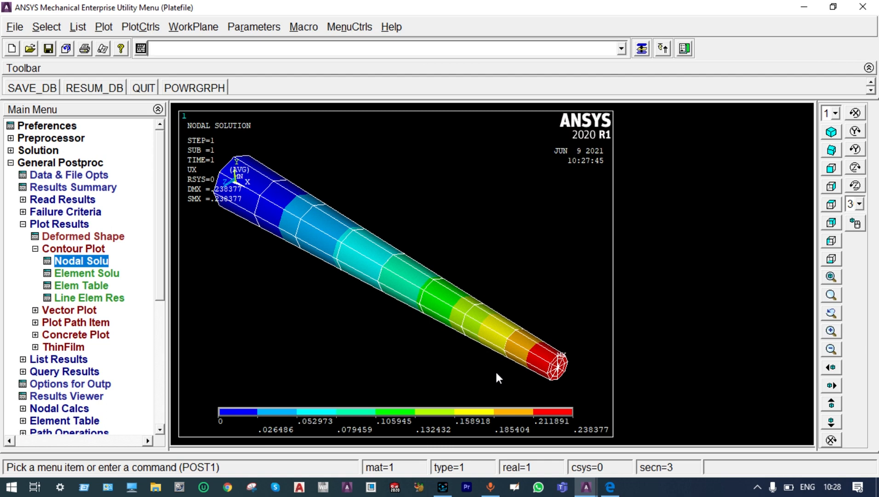
# Plot the element solution contour of von Mises stress on the deformed shape only.
pyautogui.click(90, 273)
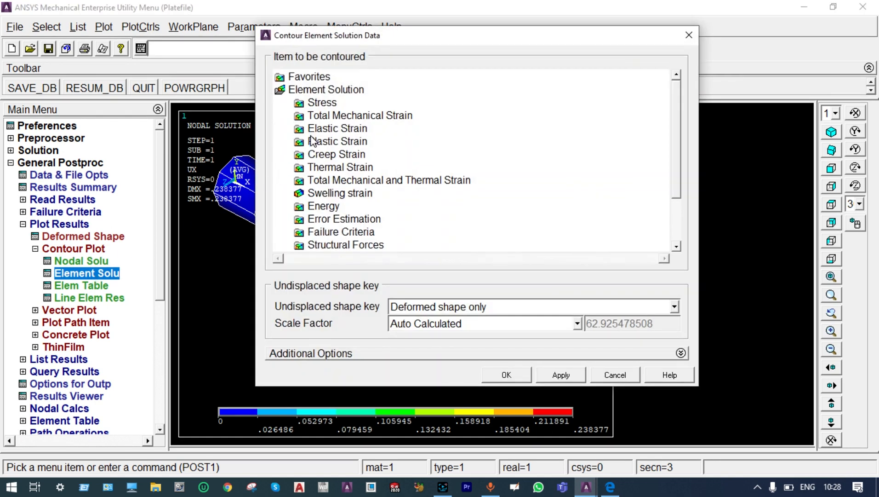
pyautogui.click(322, 104)
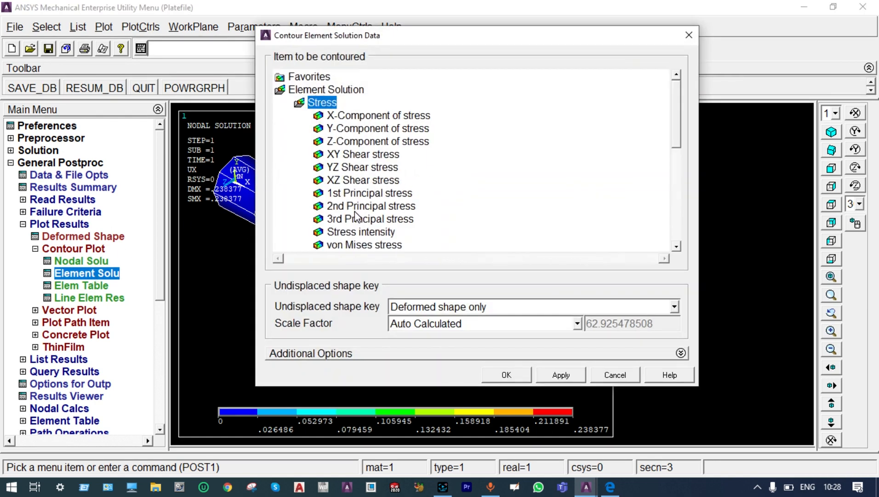
pyautogui.click(356, 246)
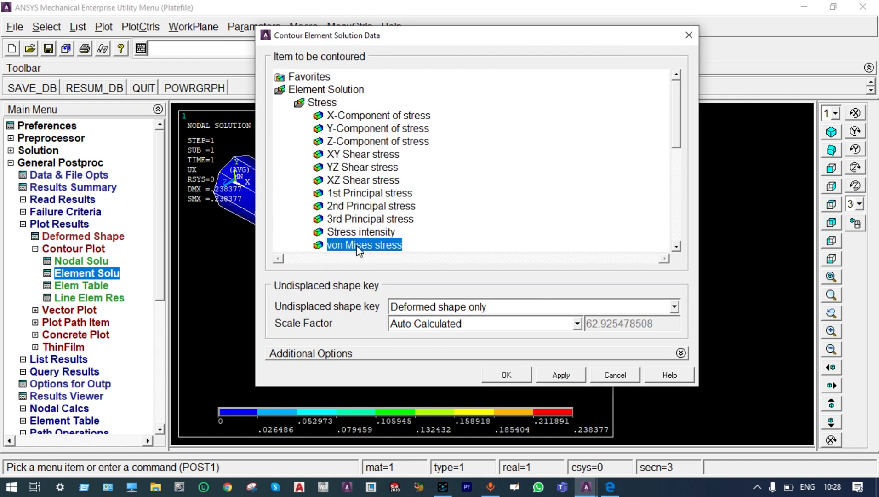
pyautogui.click(507, 374)
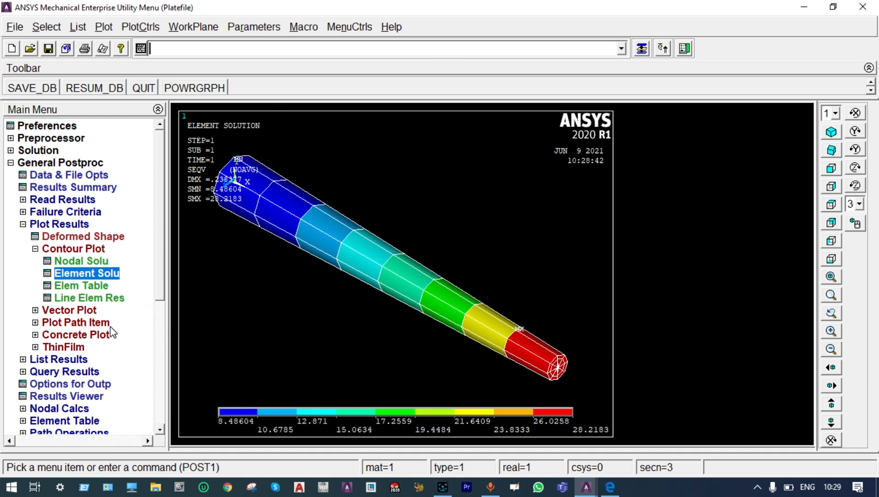
# List the nodal solution for the X-component of displacement.
pyautogui.click(71, 360)
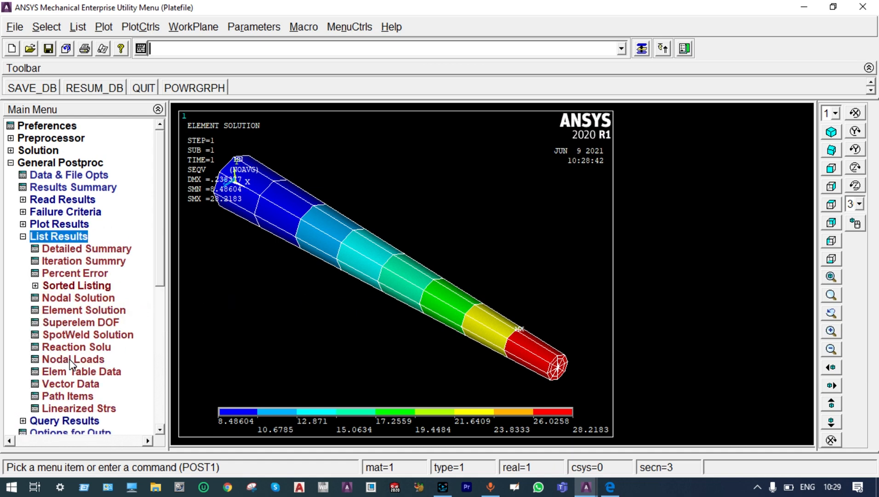
pyautogui.click(65, 299)
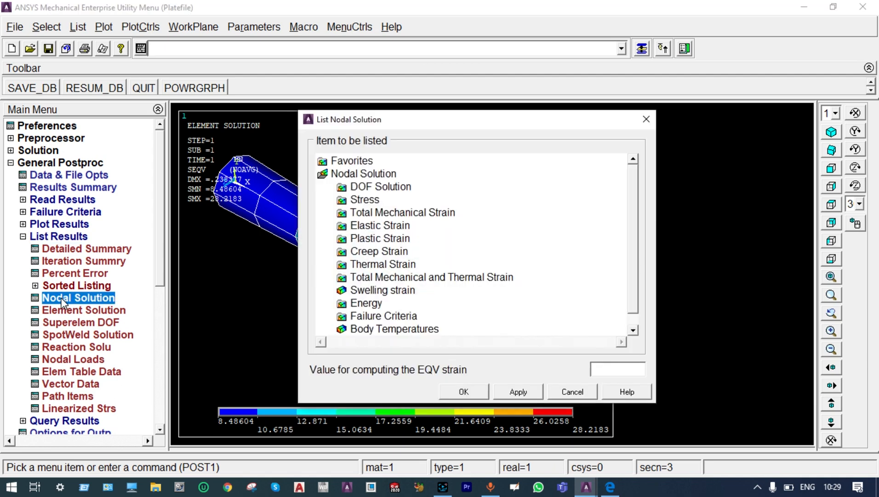
pyautogui.click(361, 187)
pyautogui.click(382, 202)
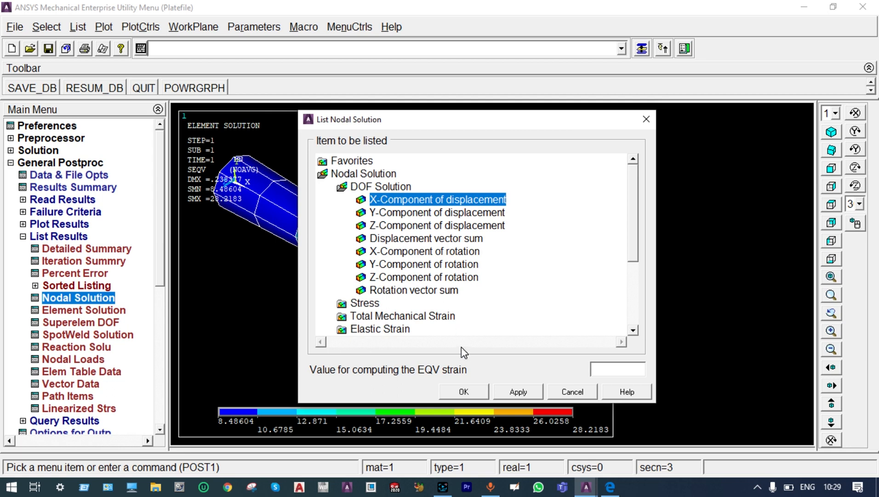
pyautogui.click(463, 391)
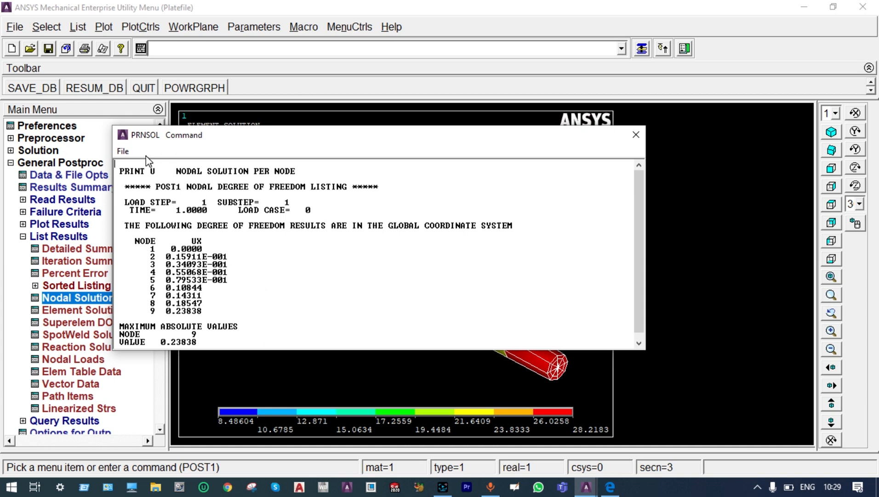
# Save the displacement listing as 8ele in the ANSYS folder on the Desktop and close the listing.
pyautogui.click(123, 151)
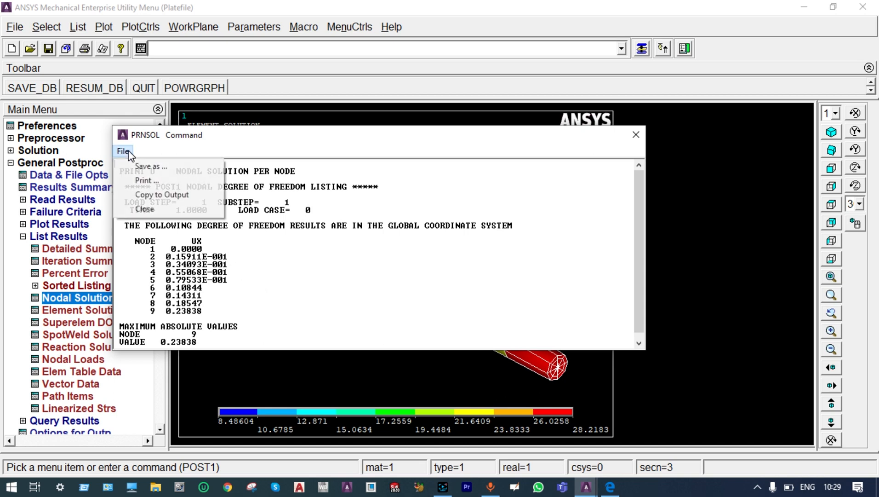
pyautogui.click(148, 166)
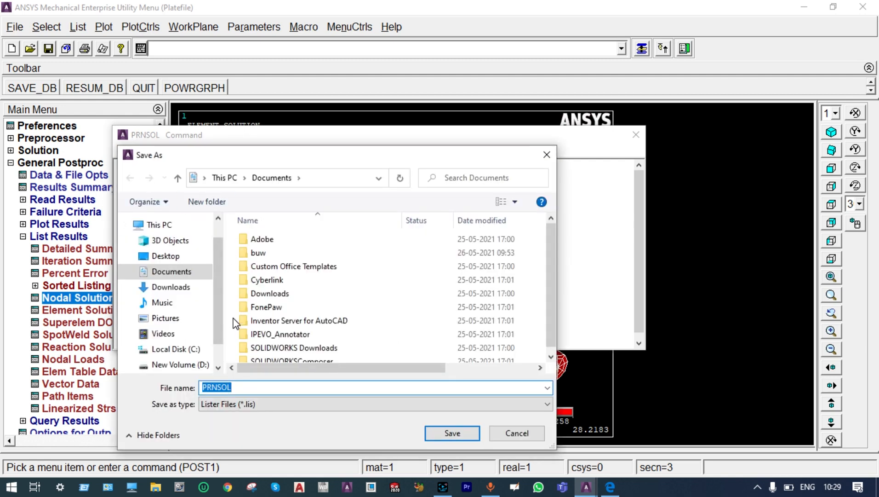
pyautogui.click(176, 258)
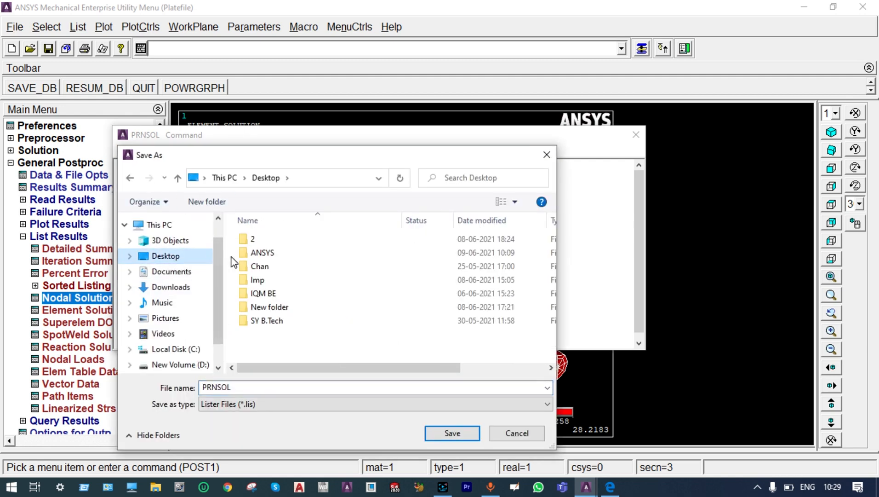
pyautogui.click(262, 254)
pyautogui.doubleClick(262, 254)
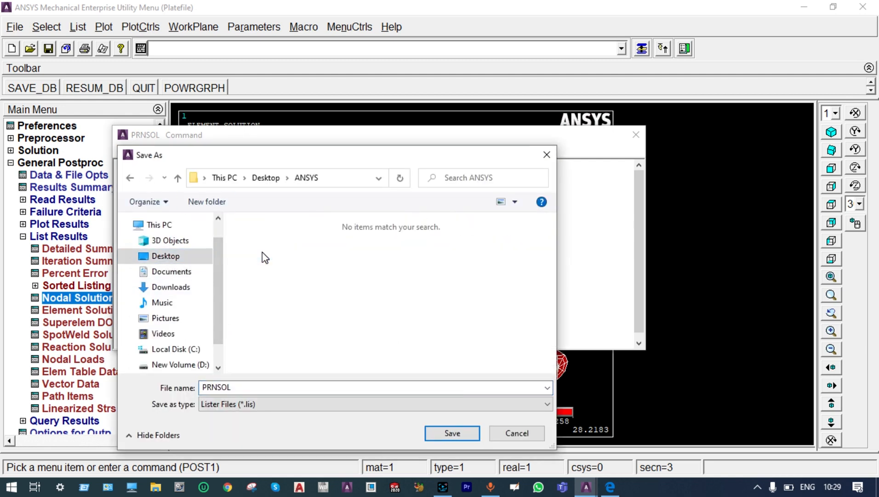
pyautogui.doubleClick(237, 386)
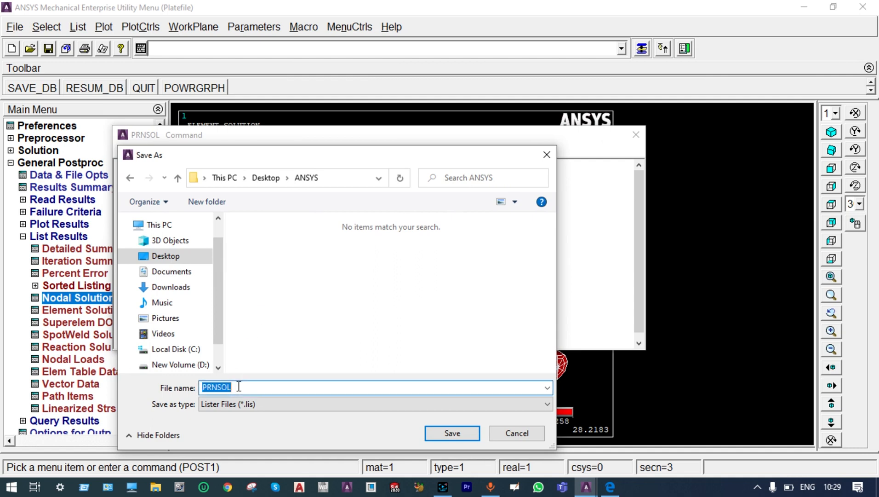
pyautogui.write('8ele')
pyautogui.click(439, 431)
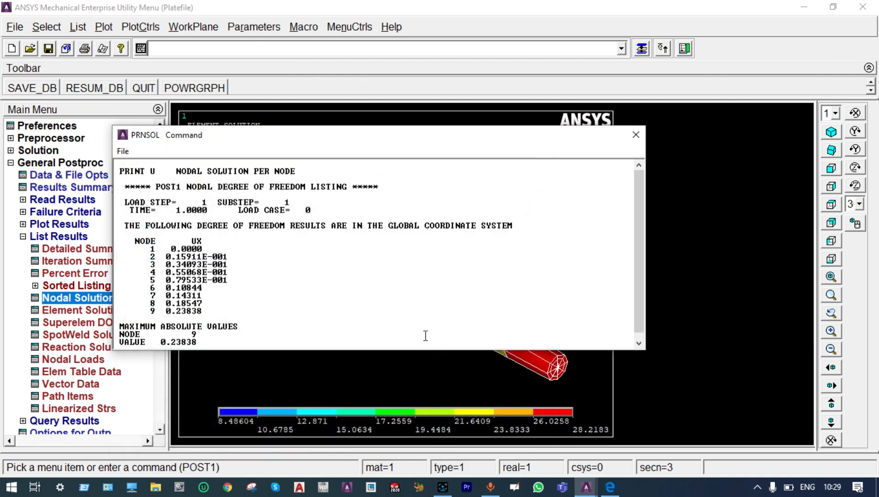
pyautogui.click(636, 134)
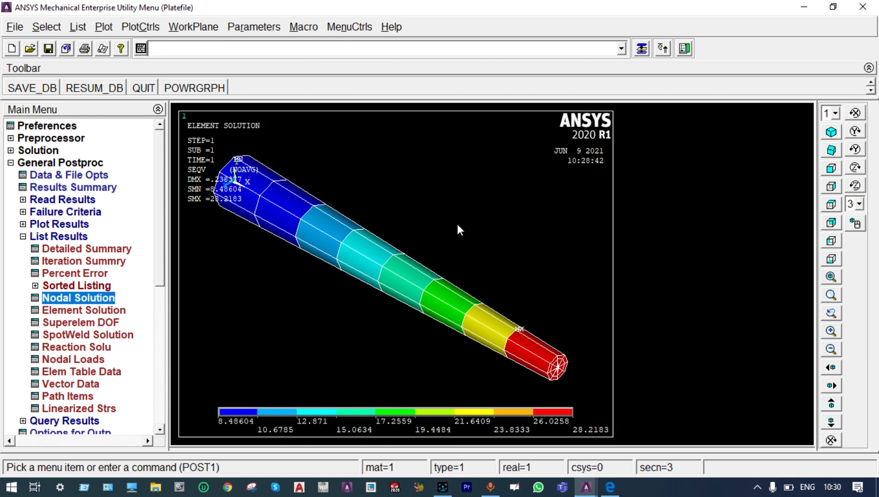
# Show the rod in front view and turn off the display of element shapes based on real constant descriptions.
pyautogui.click(832, 169)
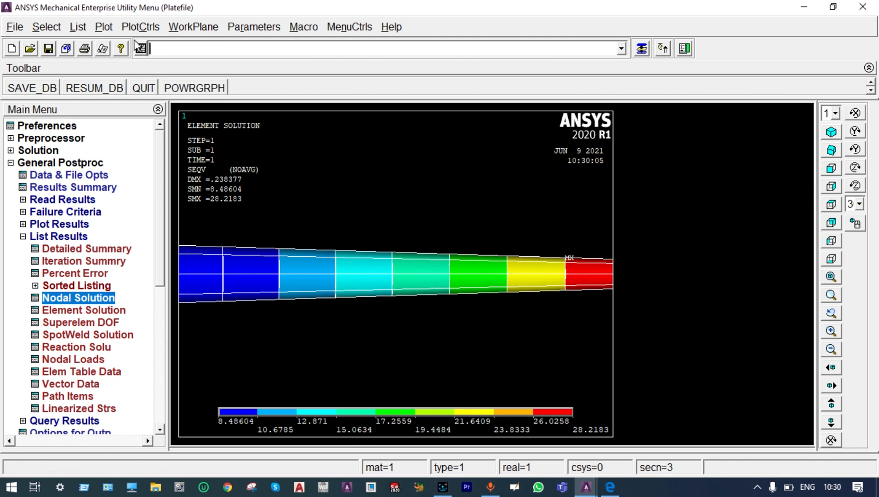
pyautogui.click(126, 27)
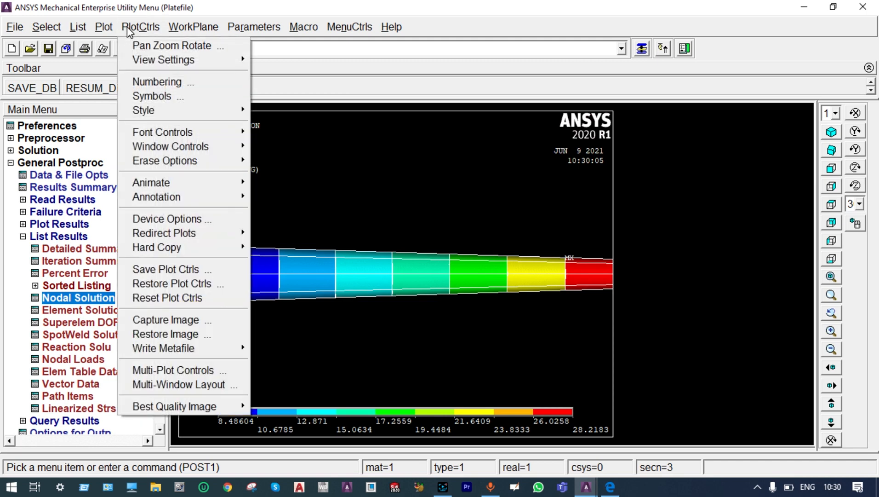
pyautogui.moveTo(139, 108)
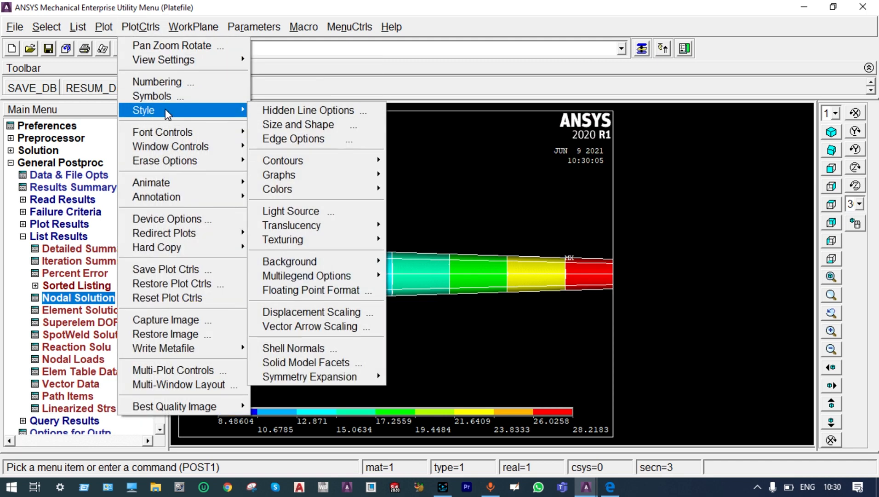
pyautogui.click(285, 127)
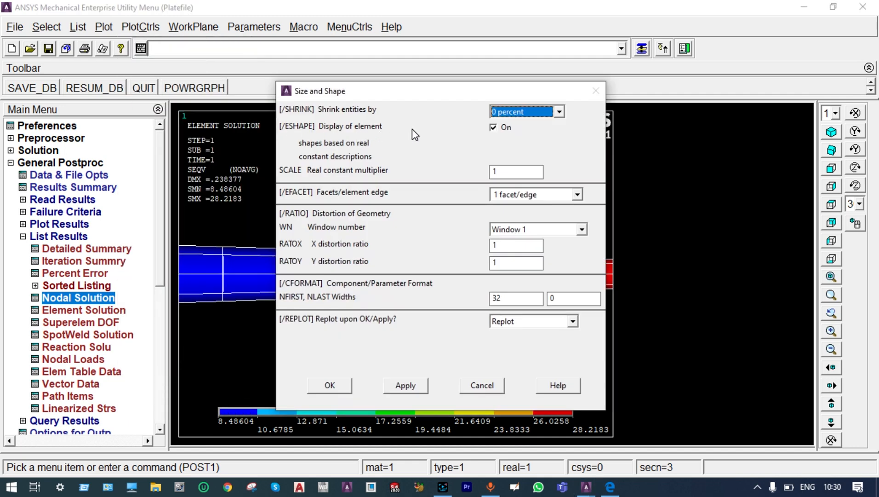
pyautogui.click(493, 128)
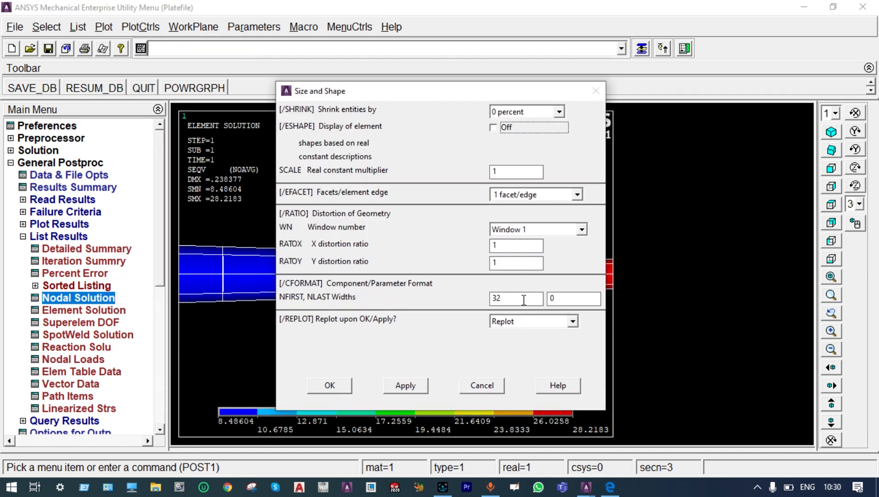
pyautogui.click(330, 385)
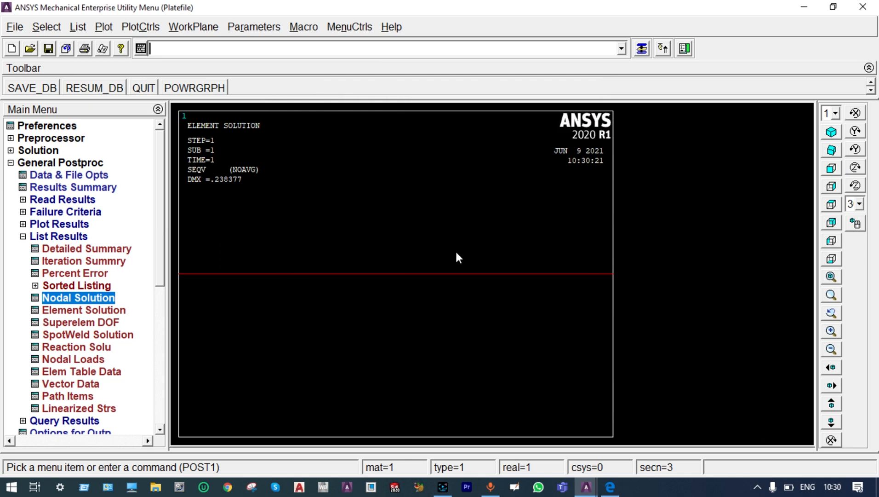
# Delete all elements of the rod.
pyautogui.click(22, 236)
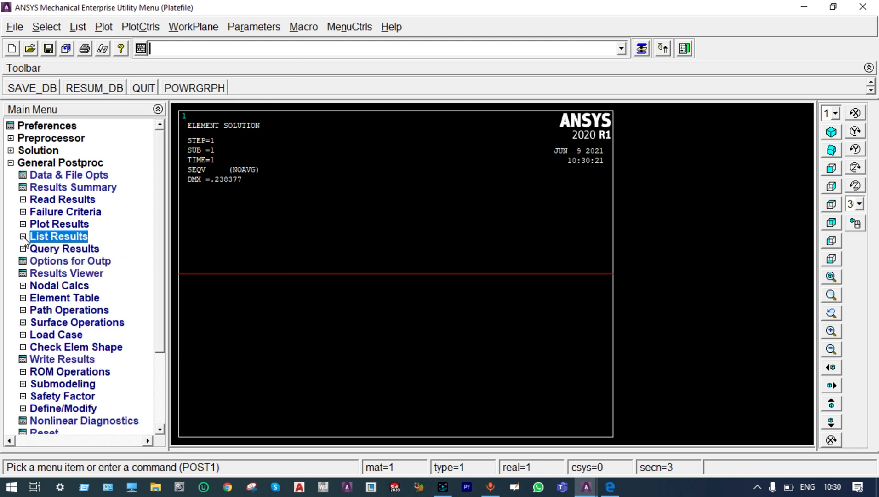
pyautogui.click(10, 139)
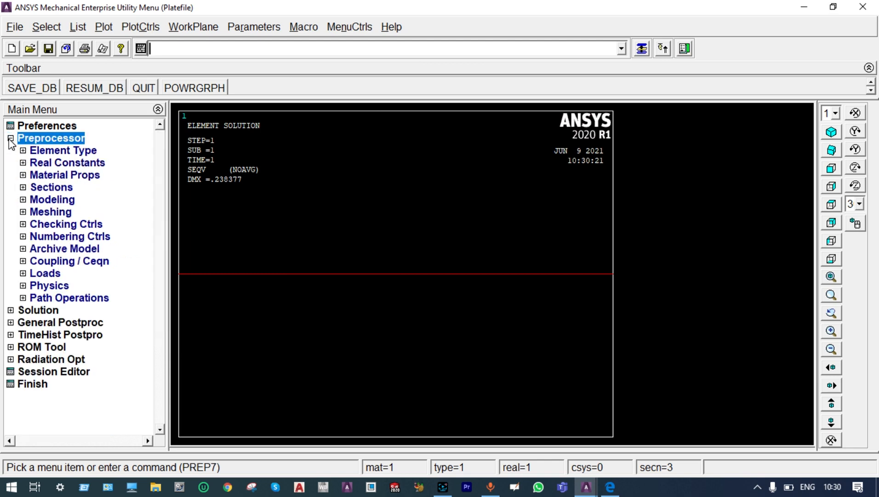
pyautogui.click(23, 199)
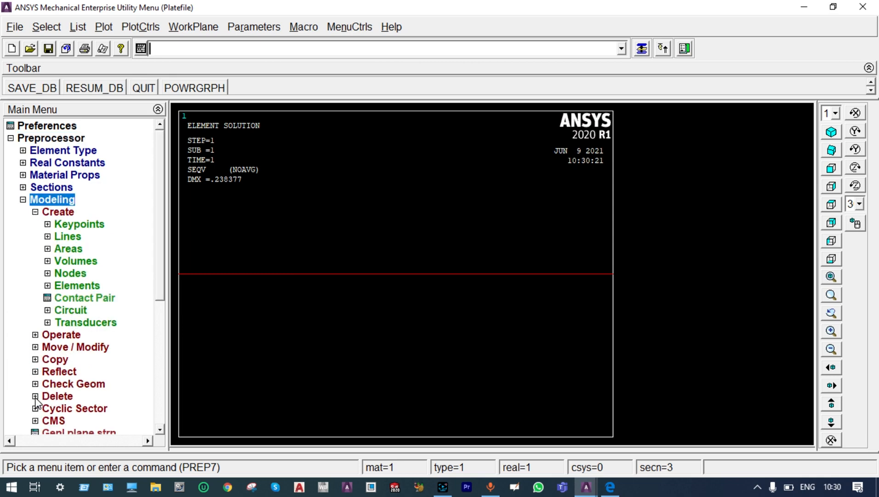
pyautogui.click(35, 396)
pyautogui.click(72, 408)
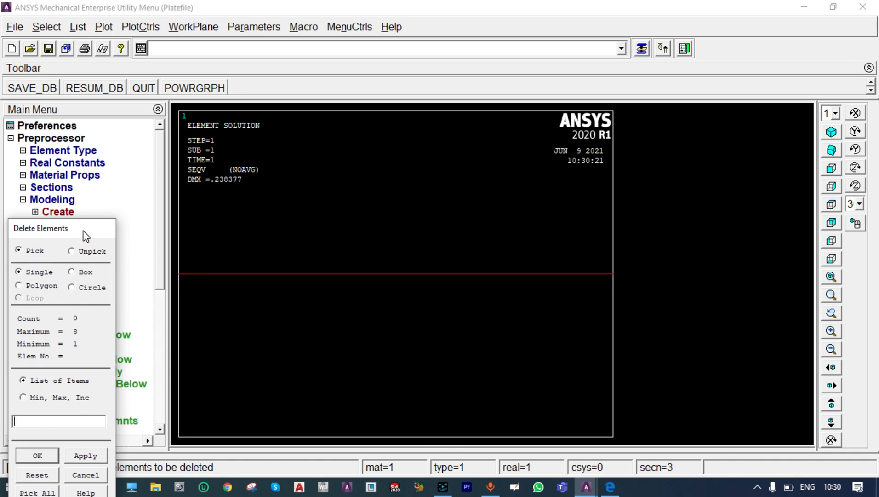
pyautogui.moveTo(82, 235); pyautogui.dragTo(96, 181)
pyautogui.click(63, 437)
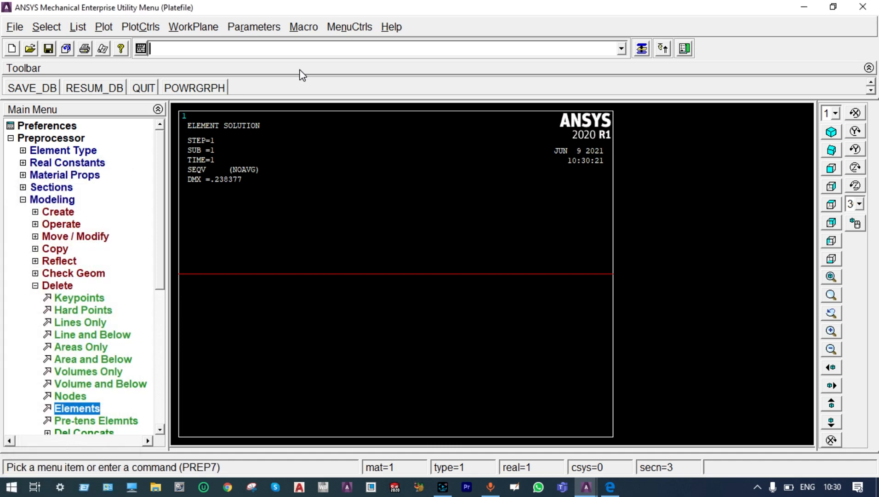
# Plot the nodes so that the whole row of nodes is in view.
pyautogui.click(97, 30)
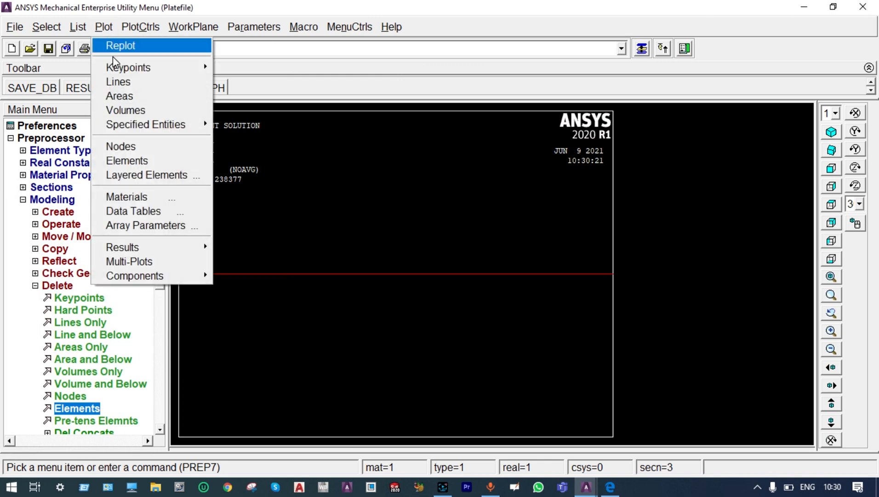
pyautogui.click(124, 146)
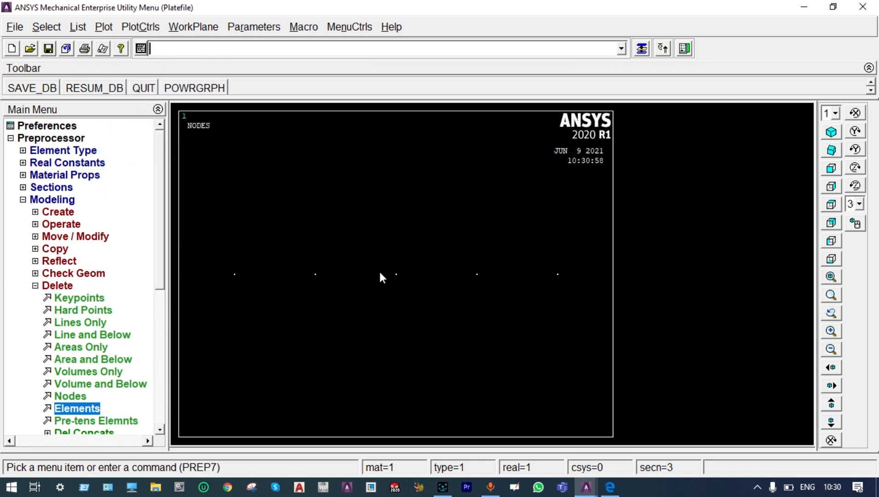
pyautogui.scroll(-1, 417, 305)
pyautogui.scroll(-3, 416, 305)
# Delete every second node along the rod, nodes 2, 4, 6 and 8, and replot the nodes.
pyautogui.click(72, 395)
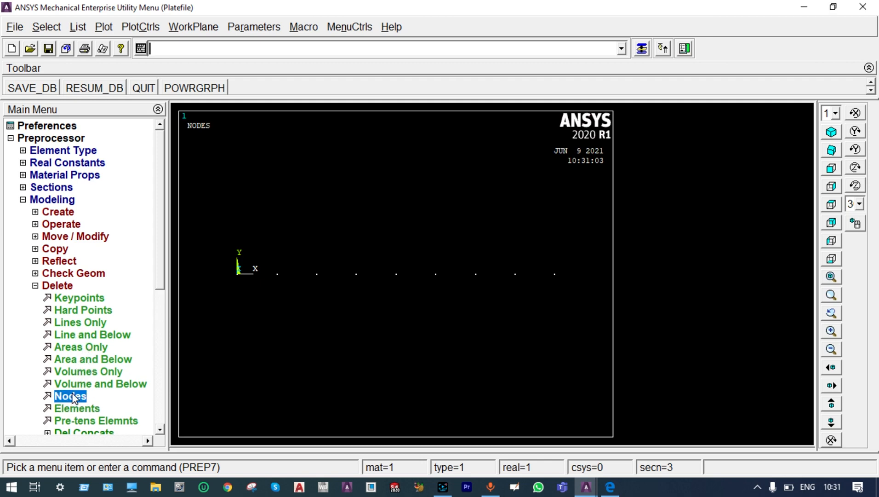
pyautogui.click(278, 277)
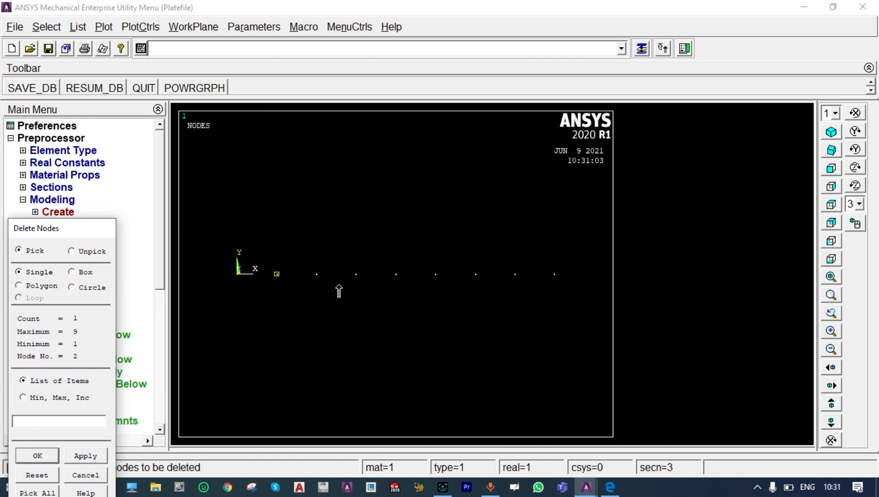
pyautogui.click(356, 278)
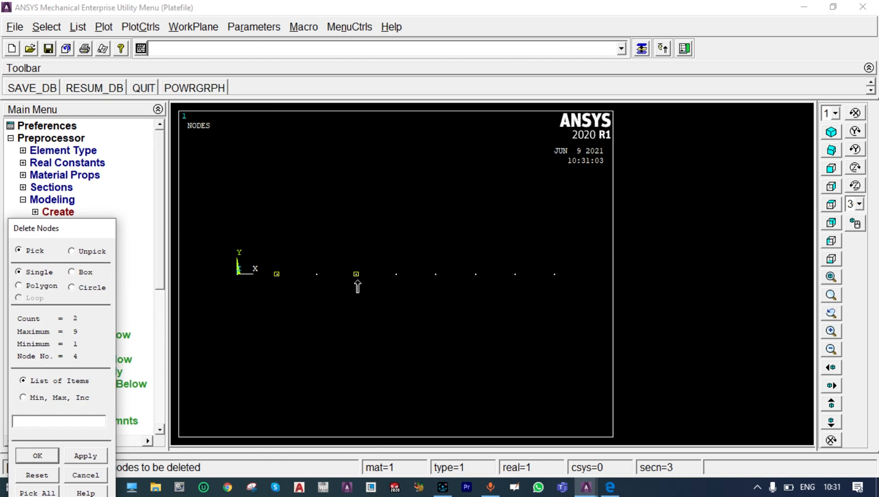
pyautogui.click(435, 278)
pyautogui.click(514, 278)
pyautogui.click(44, 454)
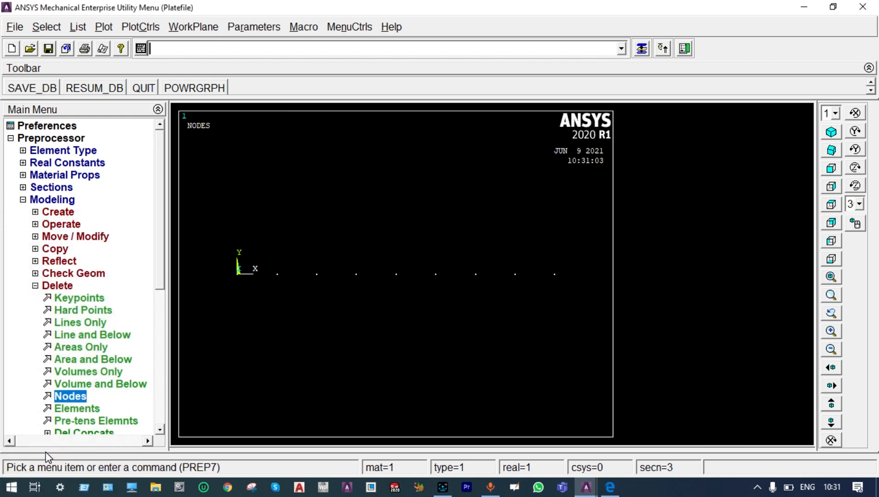
pyautogui.click(103, 27)
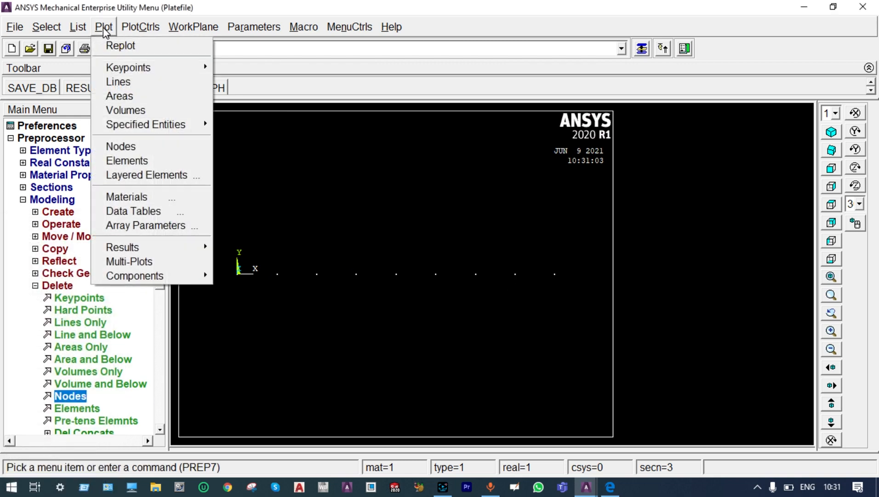
pyautogui.click(108, 44)
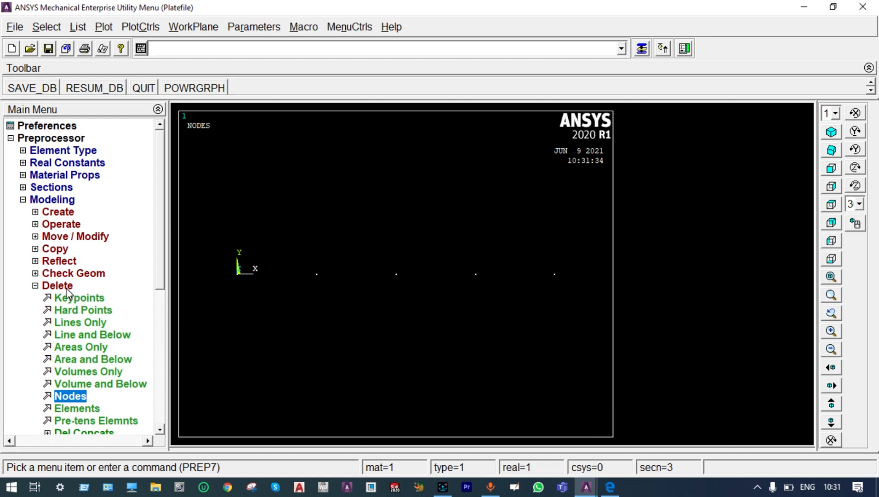
# Set the attributes for new elements to type 1 BEAM188, material 1 and section 3 Taper1.
pyautogui.click(36, 212)
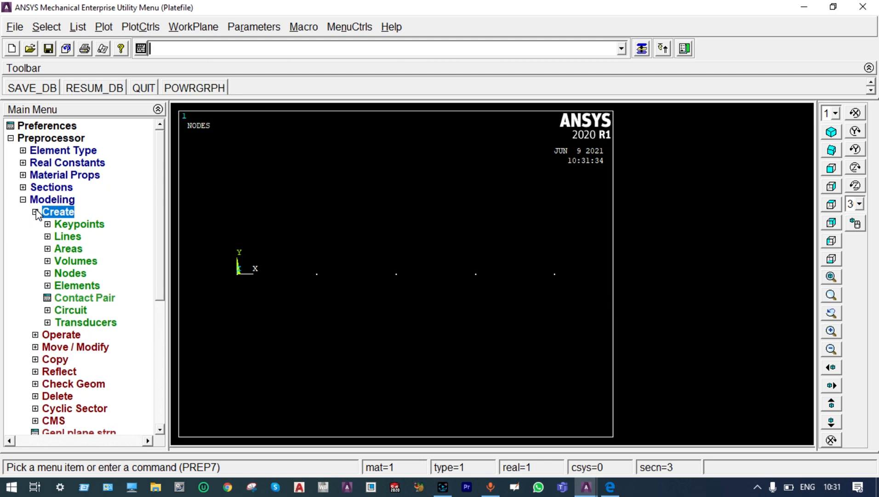
pyautogui.click(47, 285)
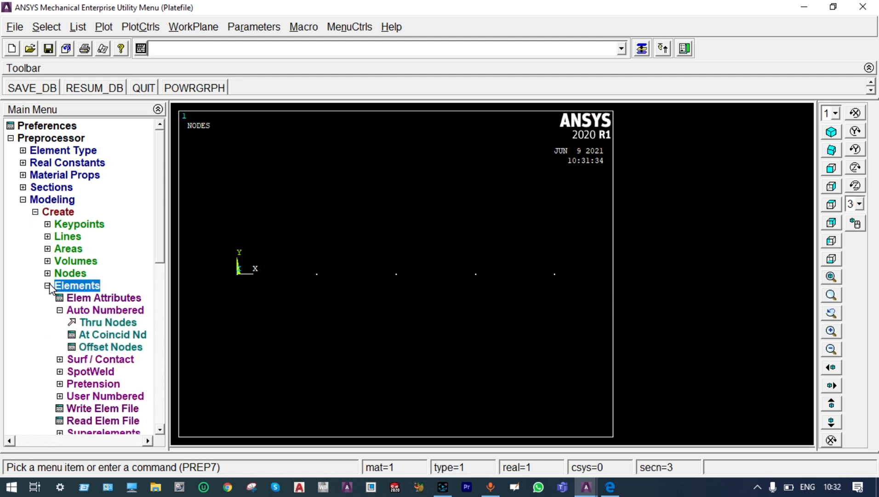
pyautogui.click(90, 299)
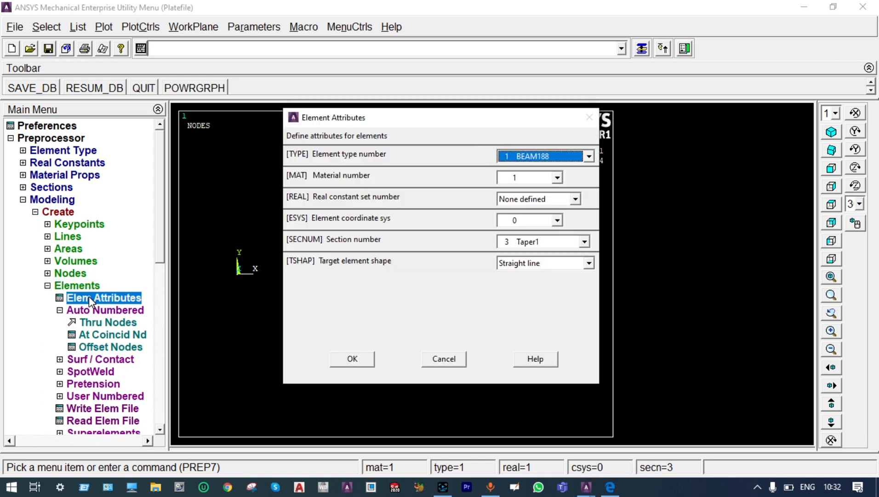
pyautogui.click(543, 241)
pyautogui.click(543, 241)
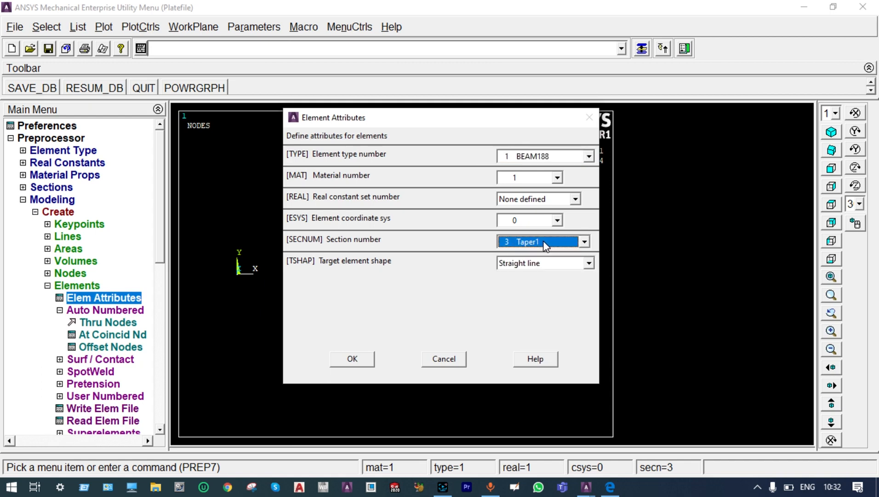
pyautogui.click(352, 358)
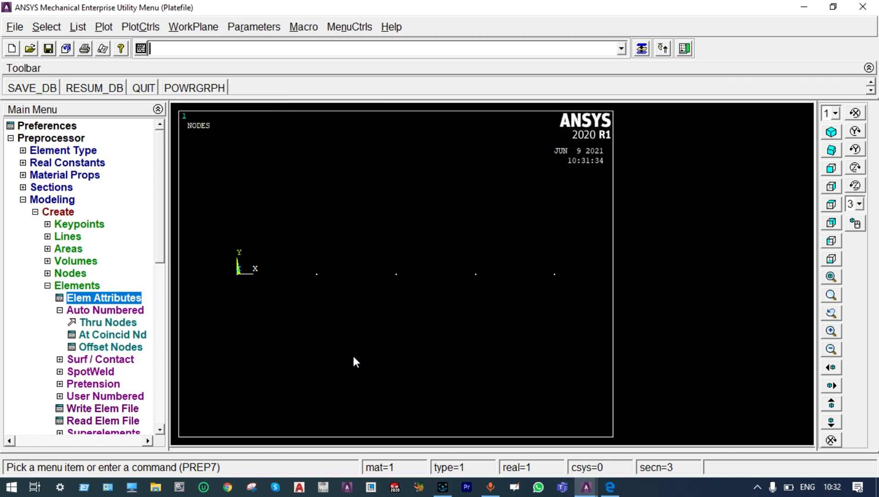
# Create four beam elements through the consecutive node pairs 1–3, 3–5, 5–7 and 7–9.
pyautogui.click(121, 321)
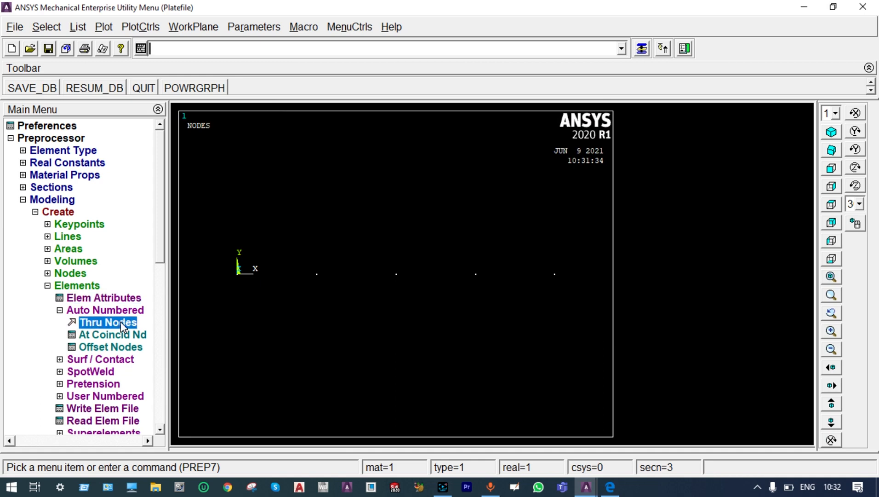
pyautogui.click(238, 283)
pyautogui.click(324, 288)
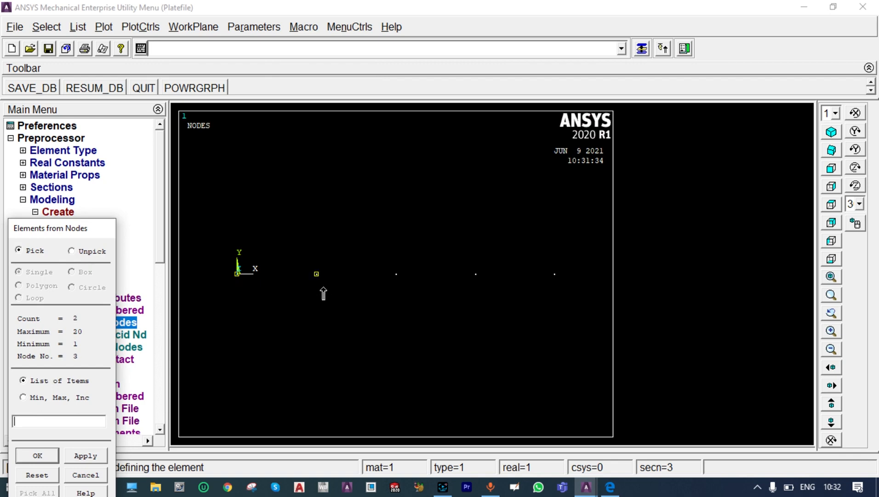
pyautogui.click(94, 455)
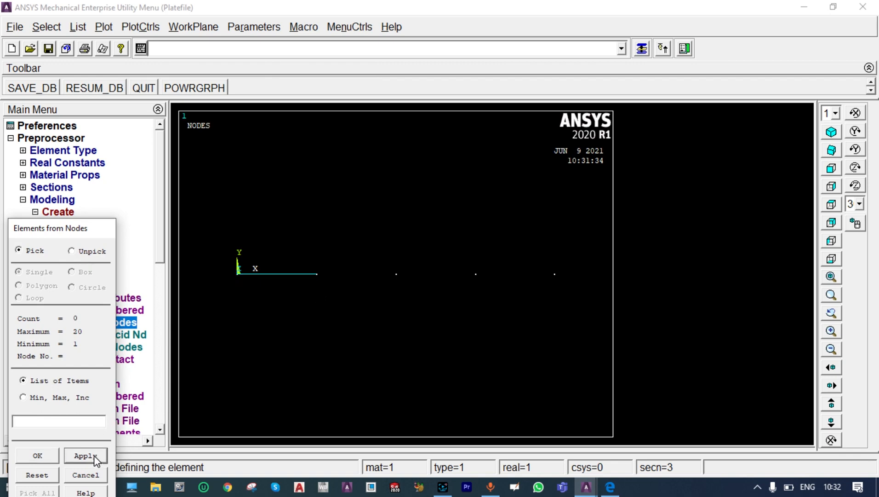
pyautogui.click(315, 288)
pyautogui.click(401, 287)
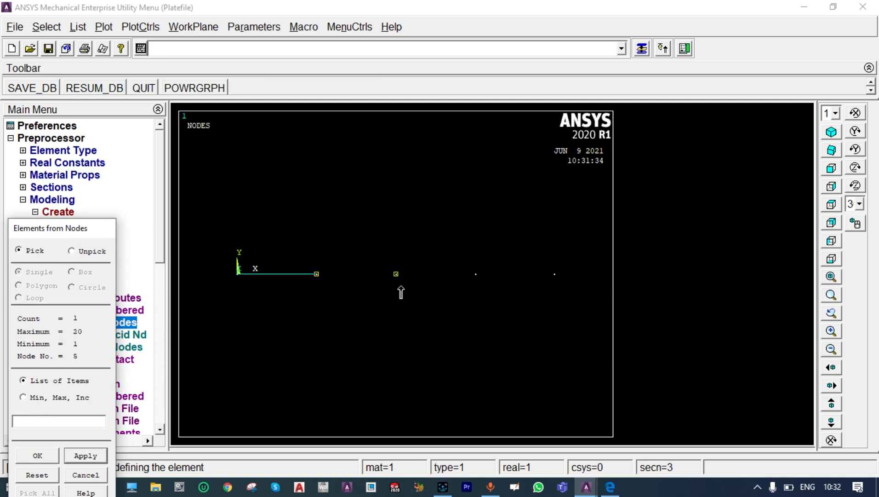
pyautogui.click(98, 456)
pyautogui.click(398, 304)
pyautogui.click(476, 290)
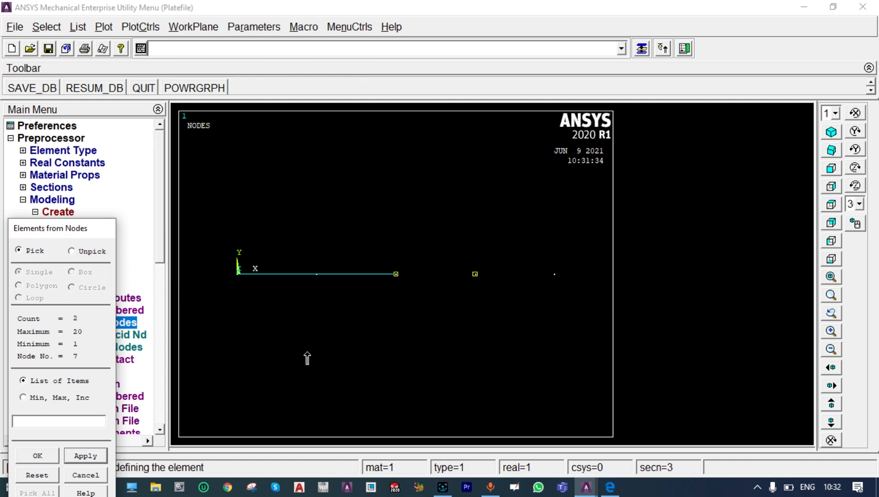
pyautogui.click(98, 455)
pyautogui.click(552, 293)
pyautogui.click(41, 455)
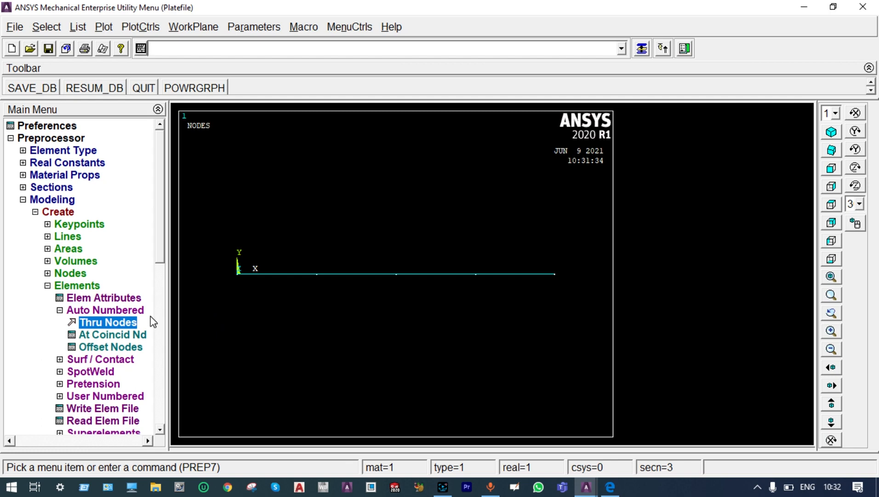
# Define a new analysis of type Static for the solution.
pyautogui.click(23, 200)
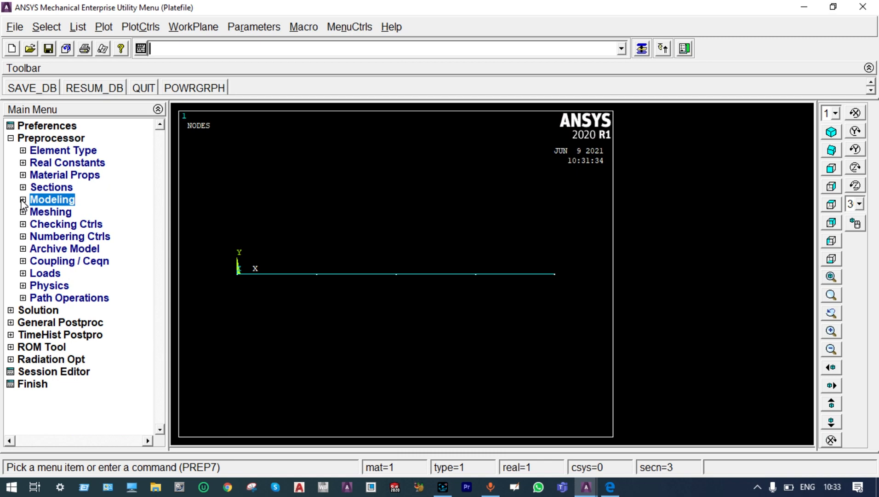
pyautogui.click(40, 310)
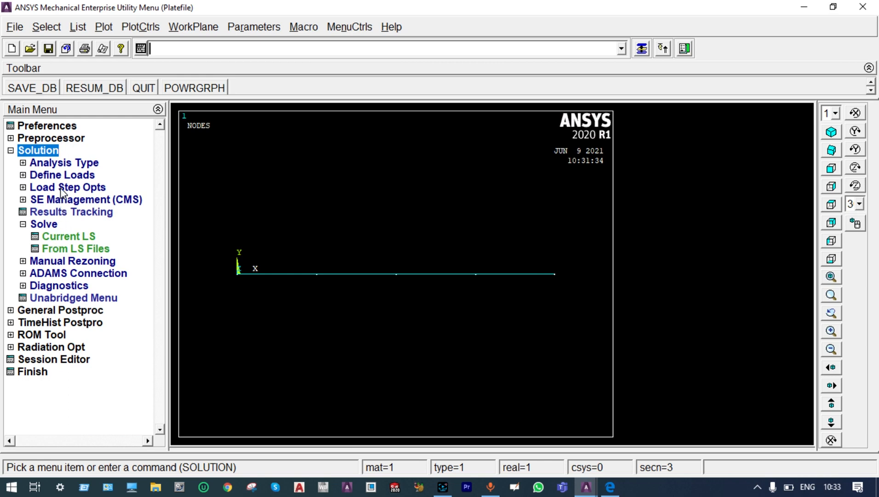
pyautogui.click(84, 163)
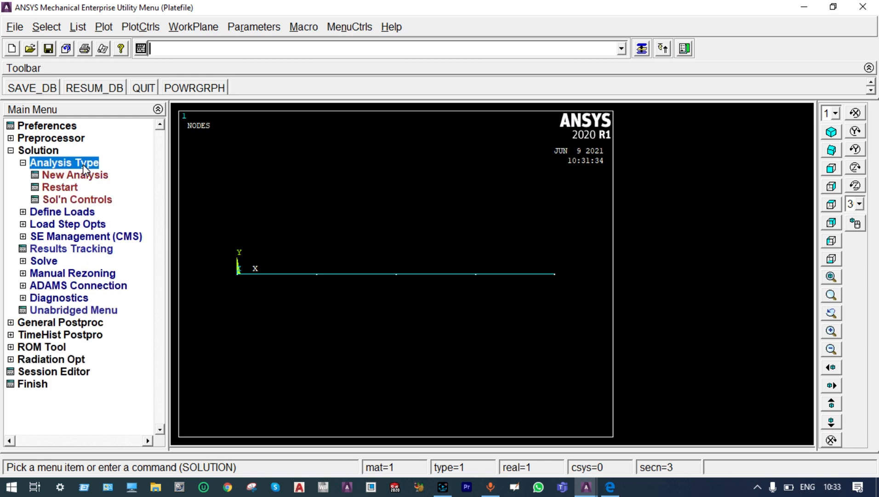
pyautogui.click(85, 175)
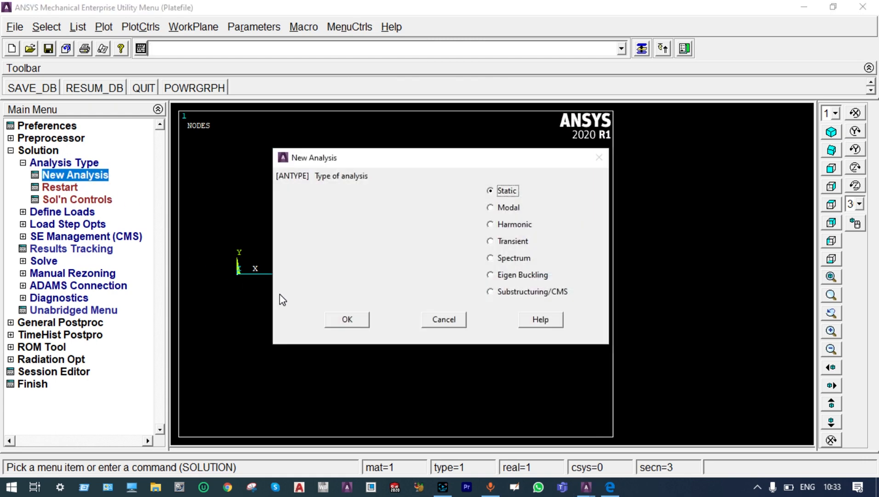
pyautogui.click(335, 321)
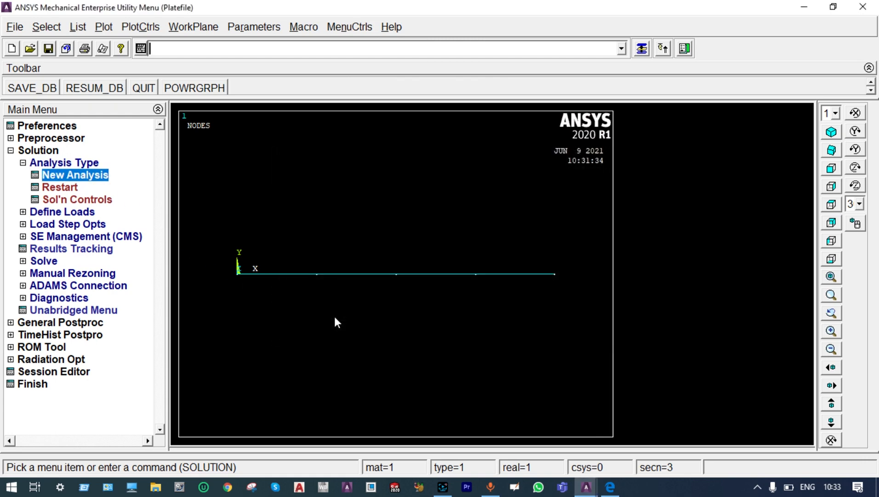
# Constrain all degrees of freedom at the node at the rod's origin end.
pyautogui.click(78, 211)
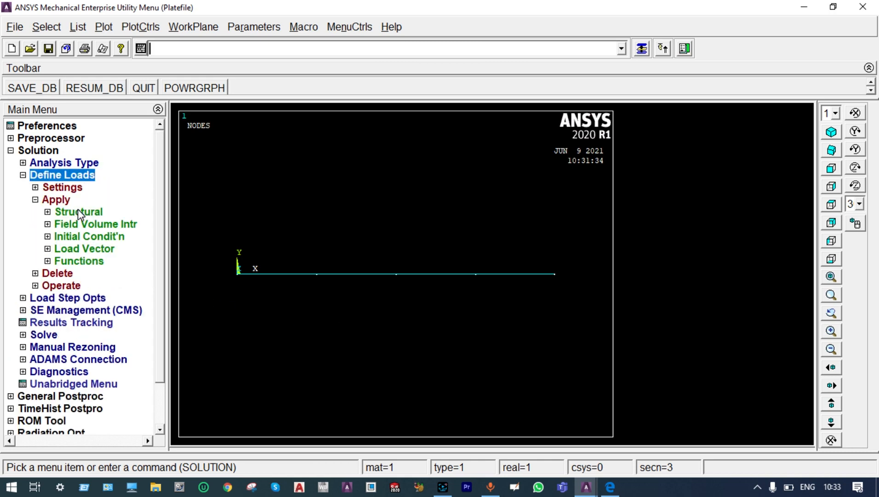
pyautogui.click(78, 211)
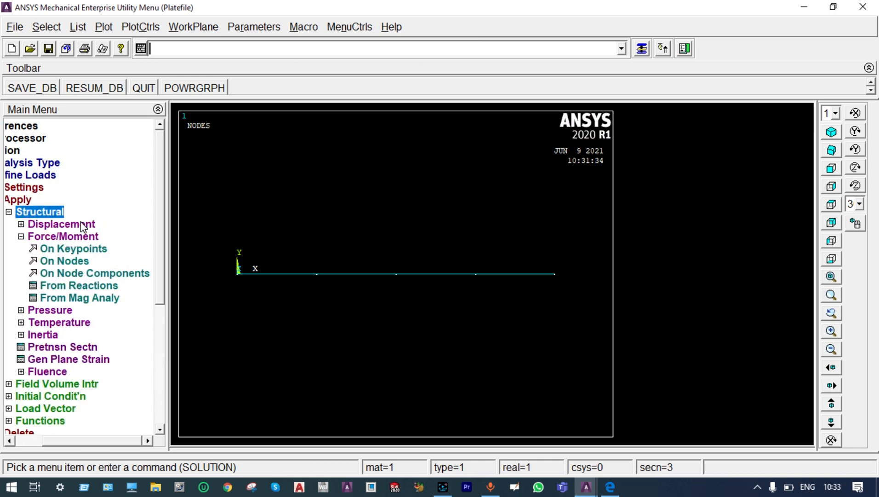
pyautogui.click(79, 225)
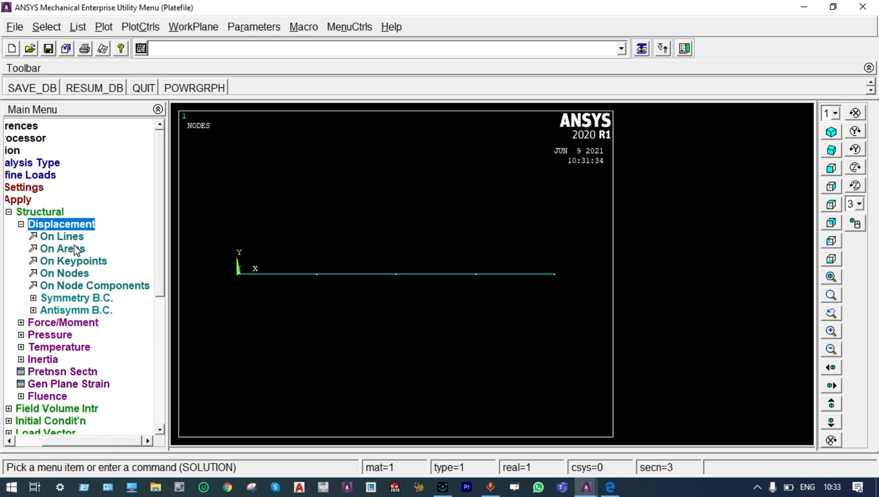
pyautogui.click(65, 272)
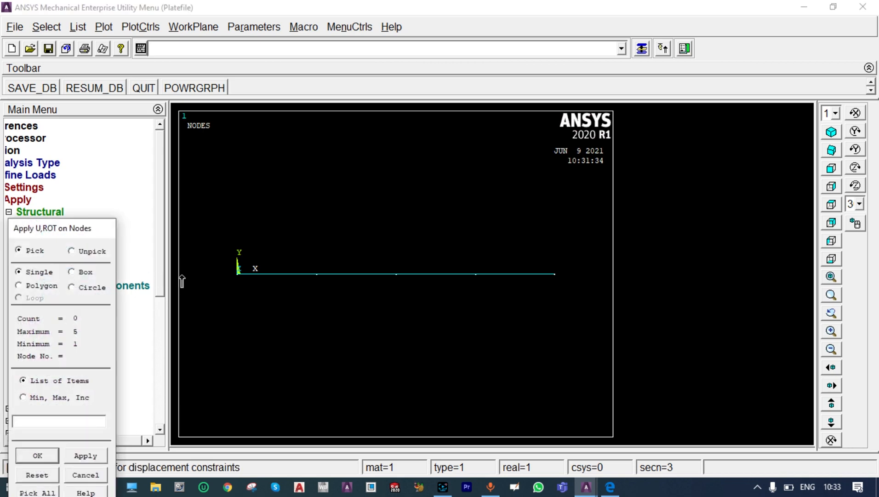
pyautogui.click(237, 281)
pyautogui.click(46, 456)
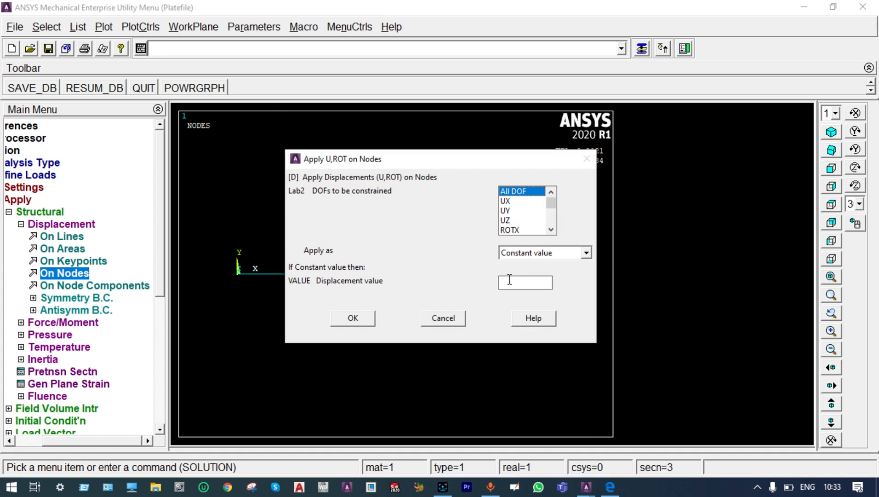
pyautogui.click(356, 317)
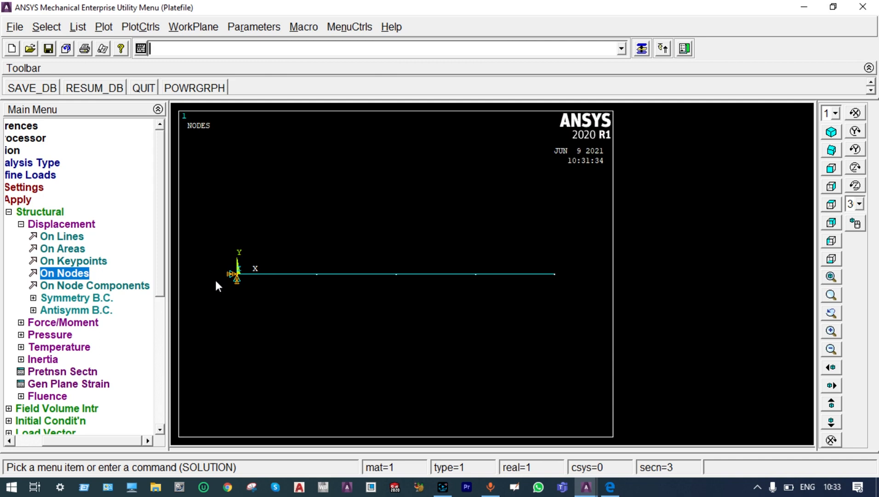
# Apply a constant FX force of 10000 to node 9 at the rod's free end.
pyautogui.click(84, 323)
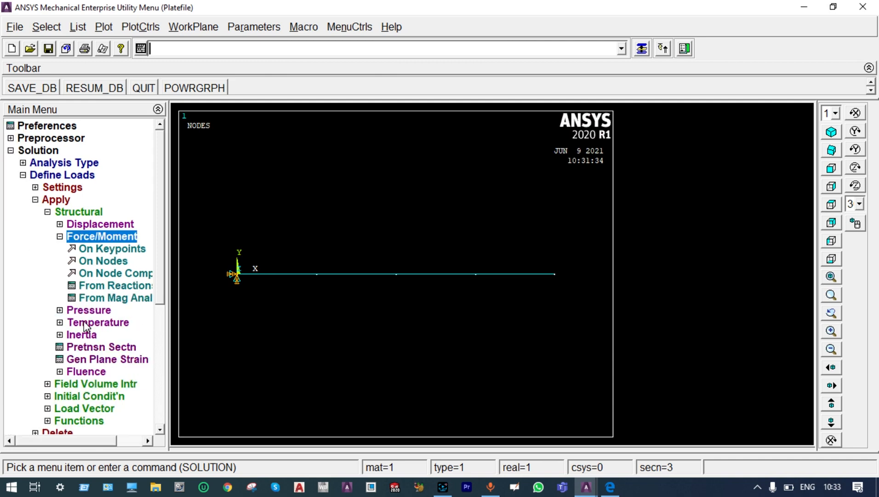
pyautogui.click(113, 263)
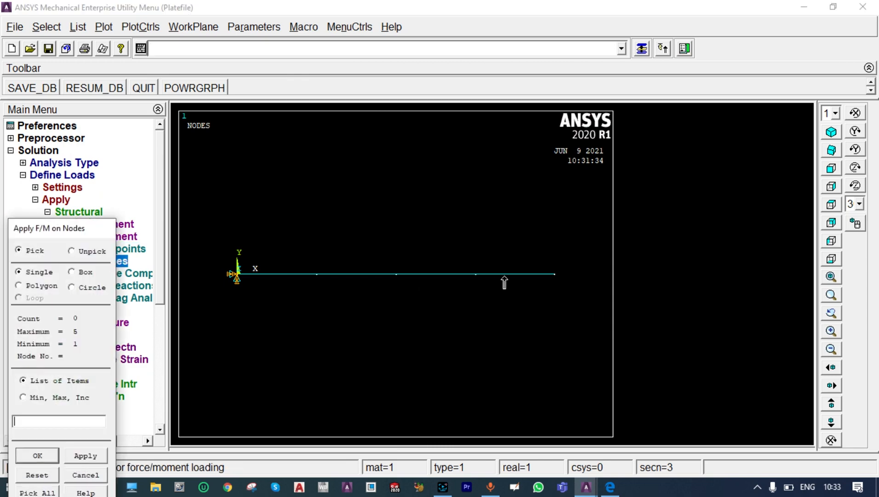
pyautogui.click(553, 281)
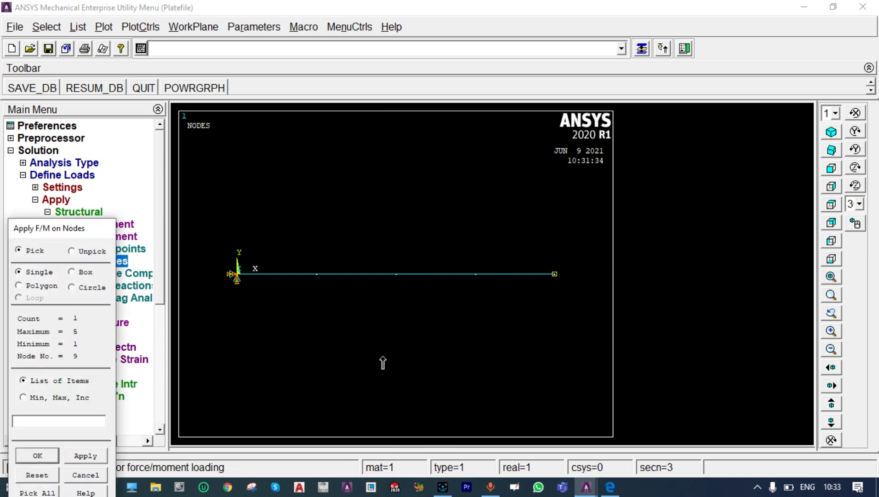
pyautogui.click(46, 455)
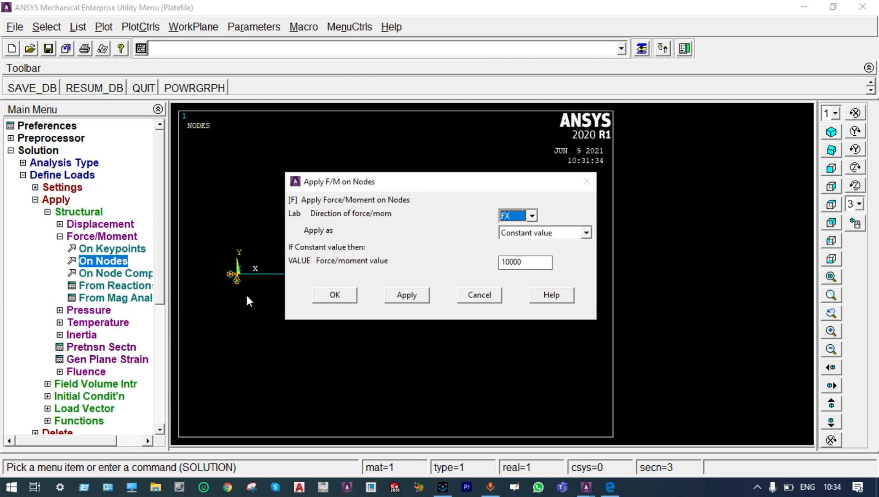
pyautogui.click(315, 295)
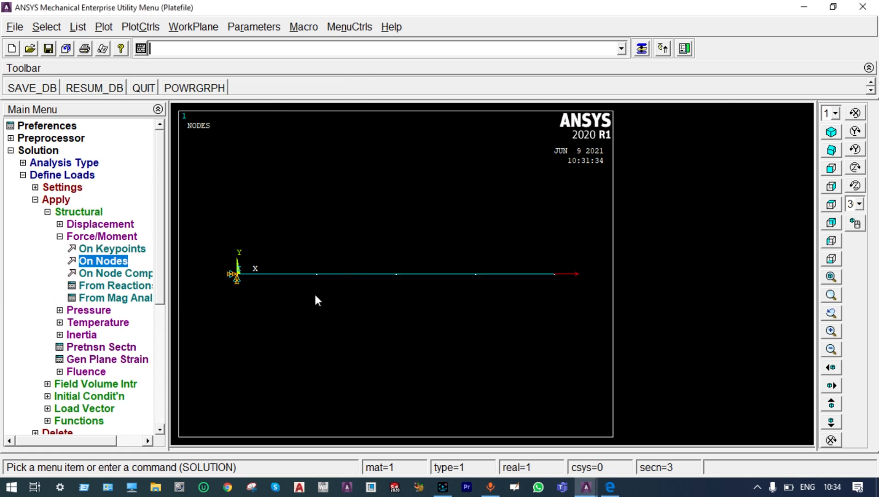
# Solve the current load step and dismiss the solution note and status listing.
pyautogui.click(36, 200)
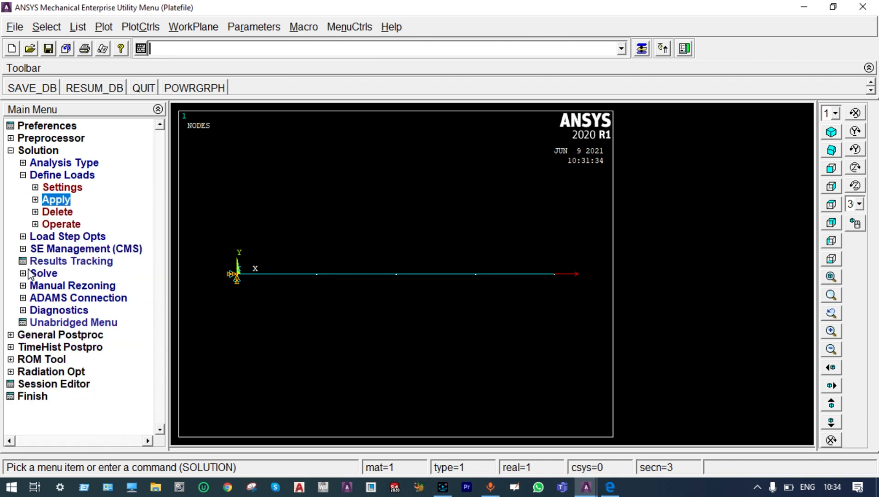
pyautogui.click(31, 273)
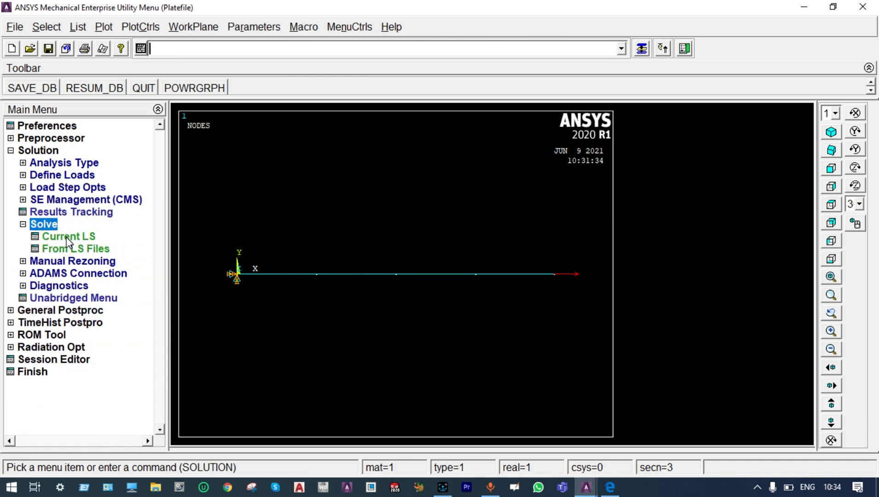
pyautogui.click(67, 238)
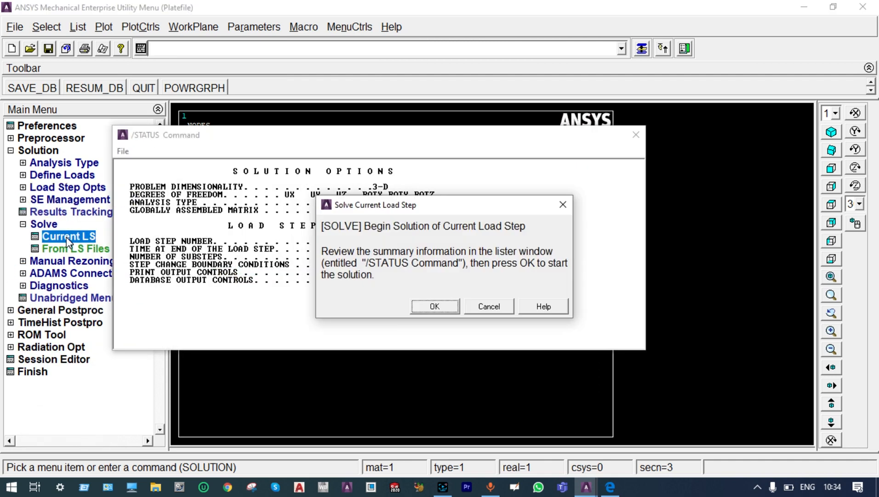
pyautogui.click(421, 306)
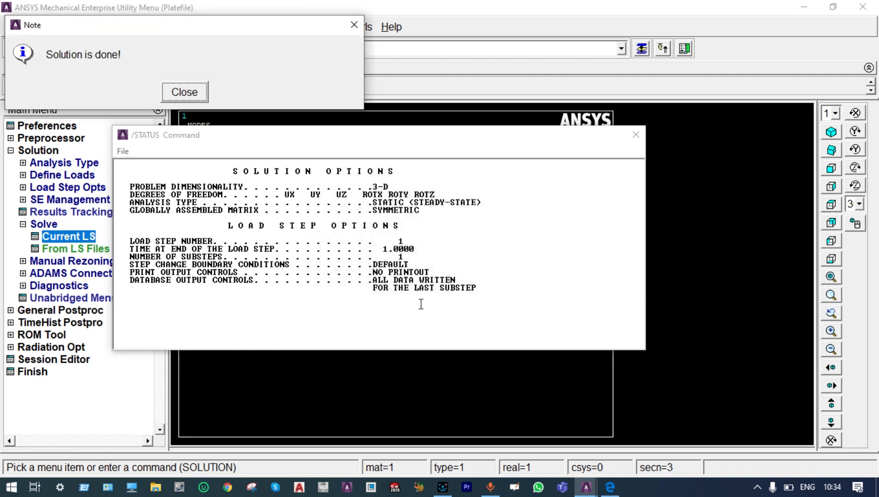
pyautogui.click(184, 93)
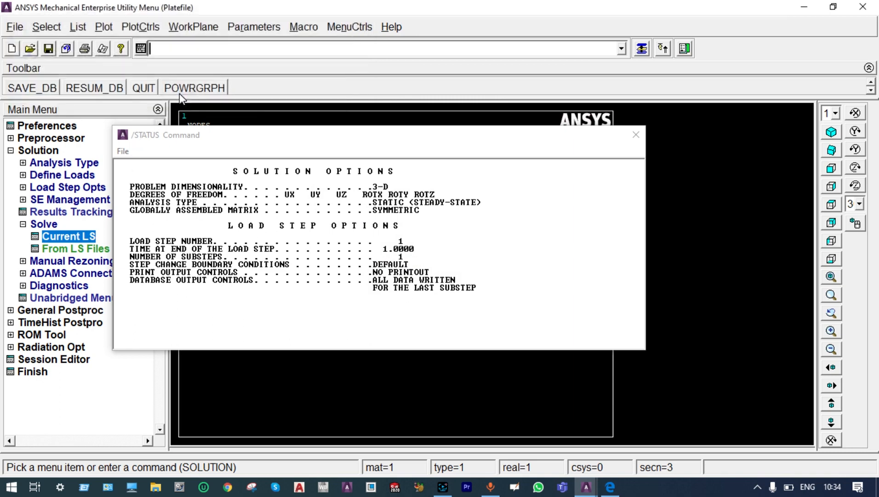
pyautogui.click(636, 135)
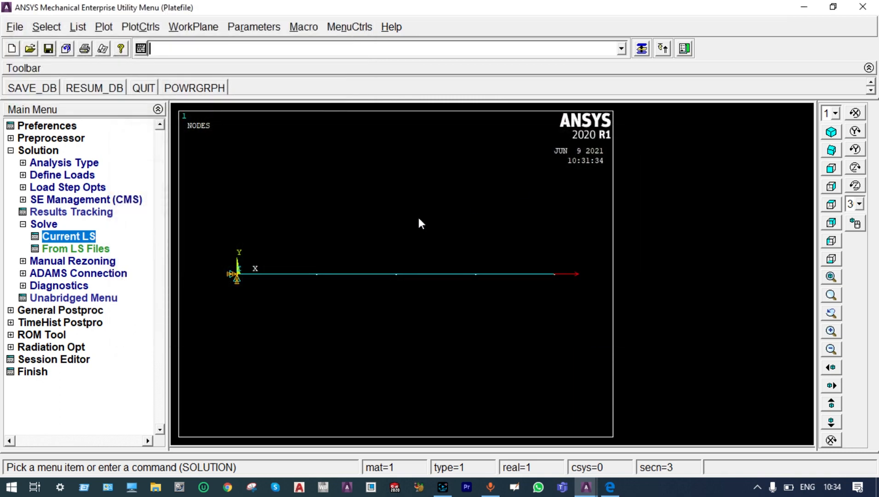
# Define an element table item labelled Stress from the by-sequence-number results data item LS,1.
pyautogui.click(11, 310)
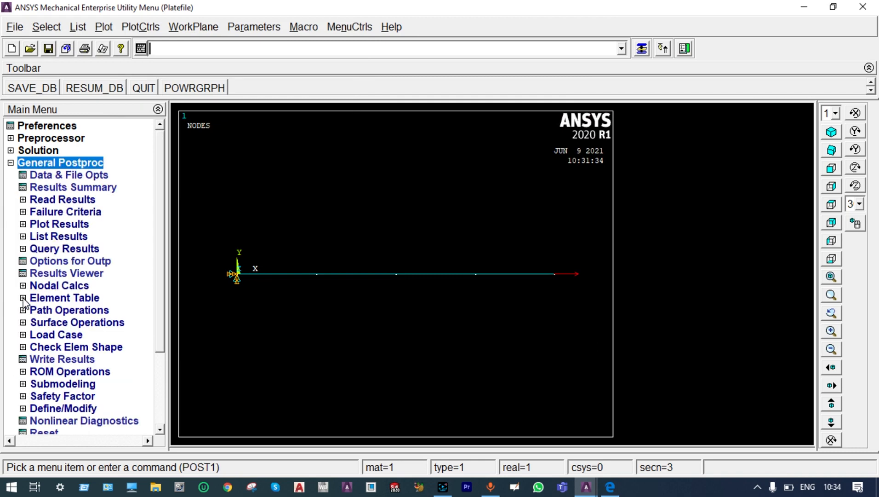
pyautogui.click(23, 298)
pyautogui.click(54, 311)
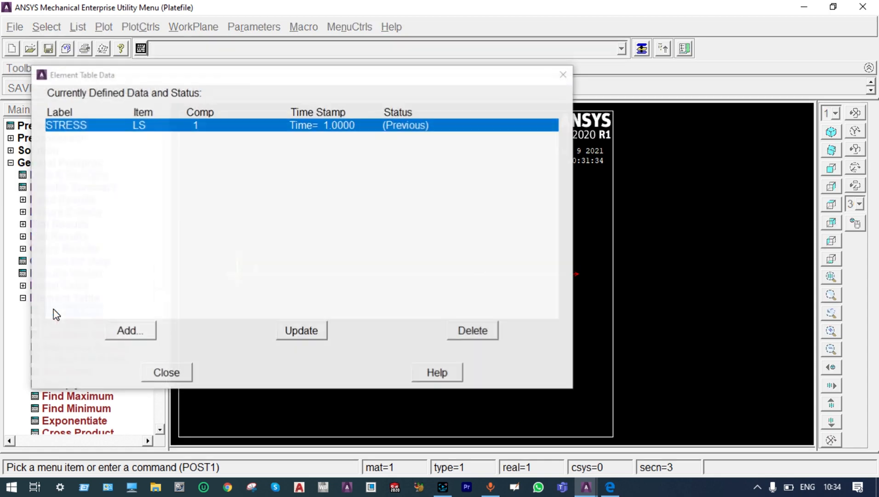
pyautogui.click(130, 330)
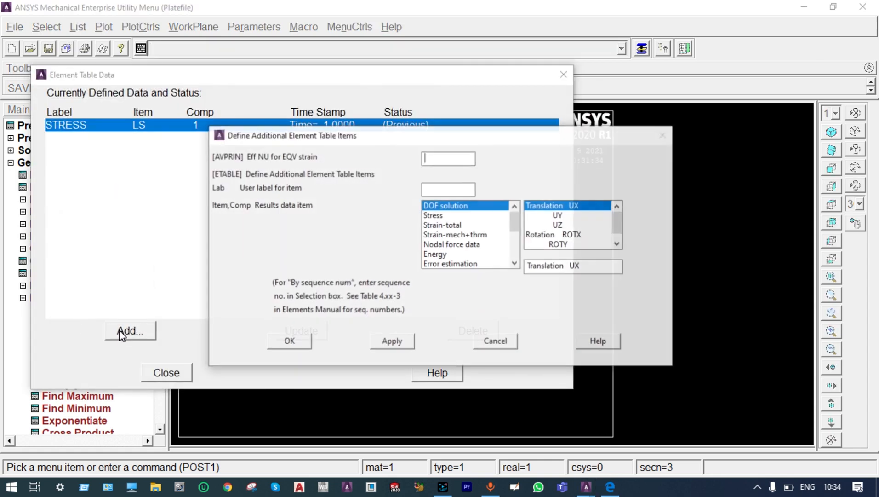
pyautogui.click(435, 194)
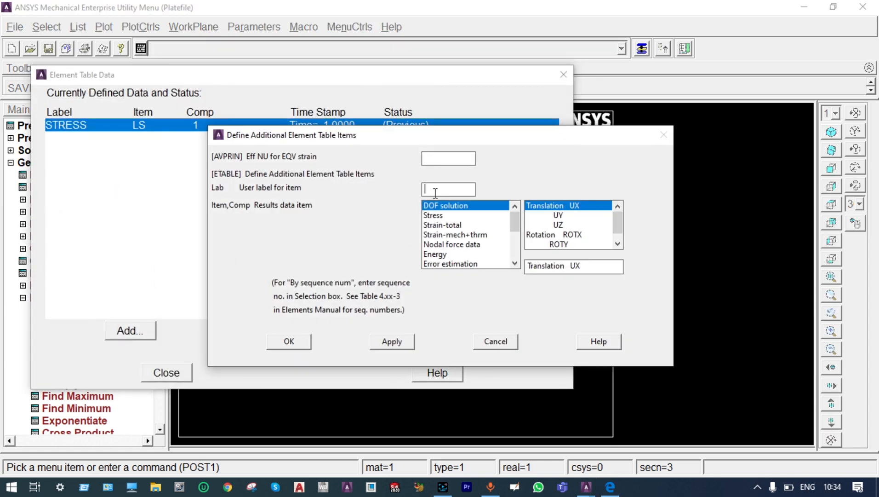
pyautogui.write('Stress')
pyautogui.moveTo(519, 223); pyautogui.dragTo(513, 250)
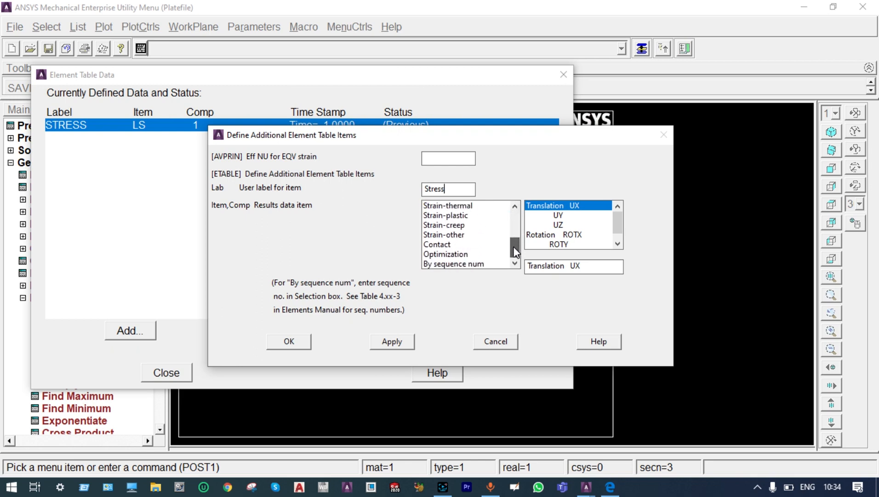
pyautogui.click(475, 264)
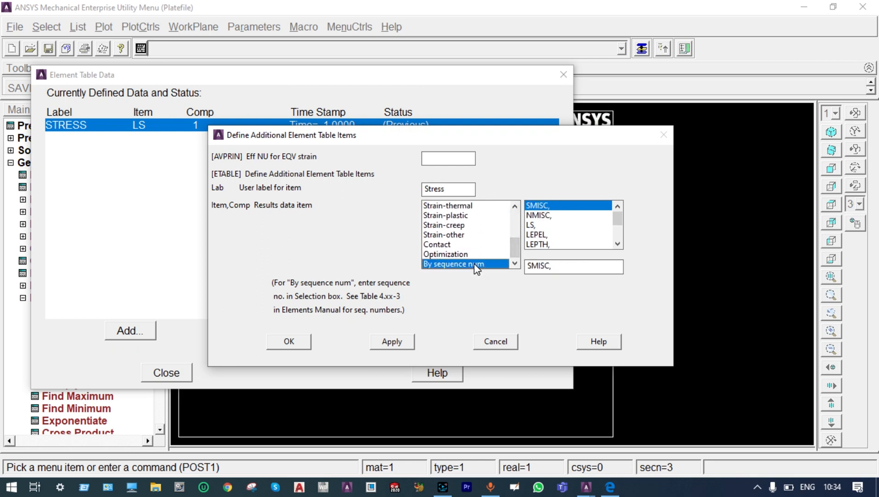
pyautogui.click(535, 226)
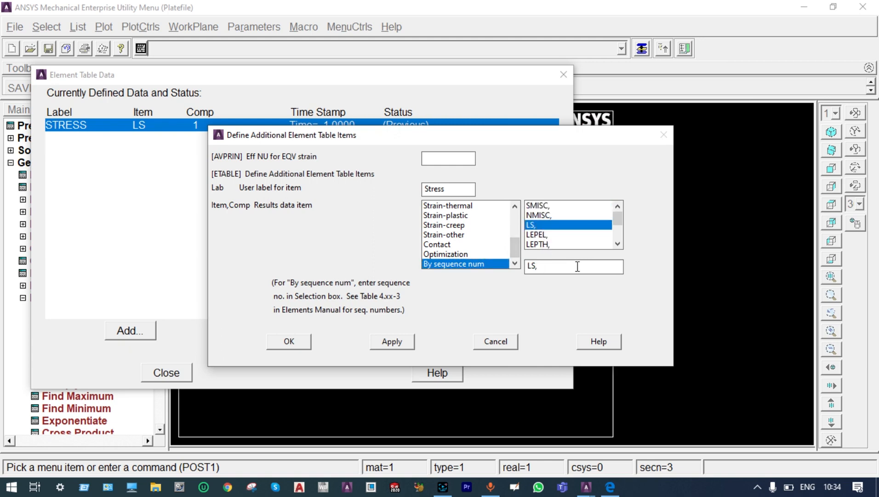
pyautogui.write('1')
pyautogui.click(301, 342)
pyautogui.click(184, 375)
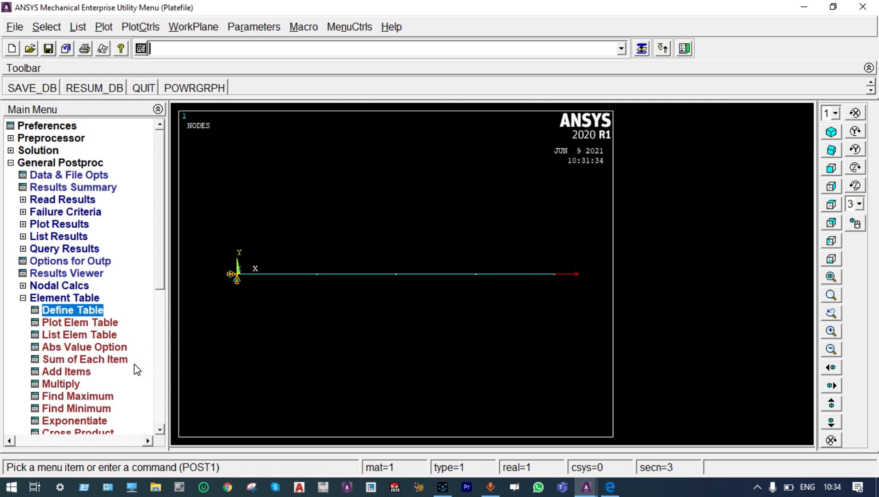
# Plot the STRESS element table item as an unaveraged contour and list its values for each element.
pyautogui.click(92, 323)
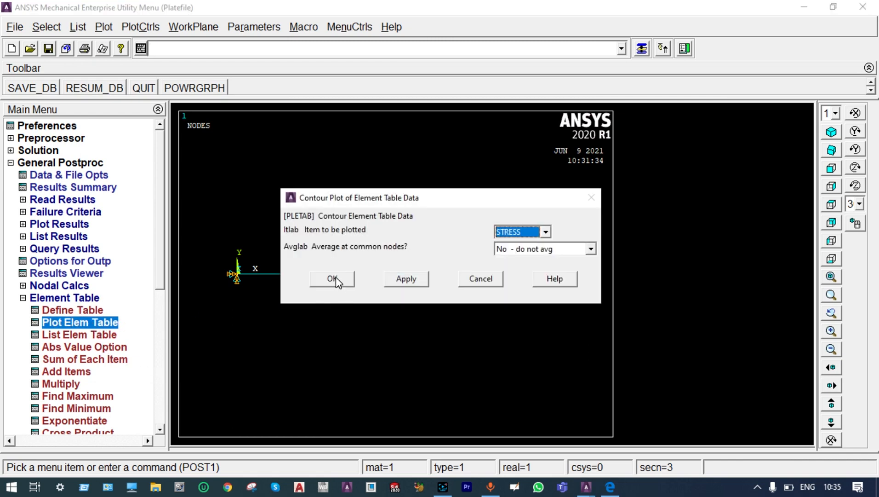
pyautogui.click(333, 278)
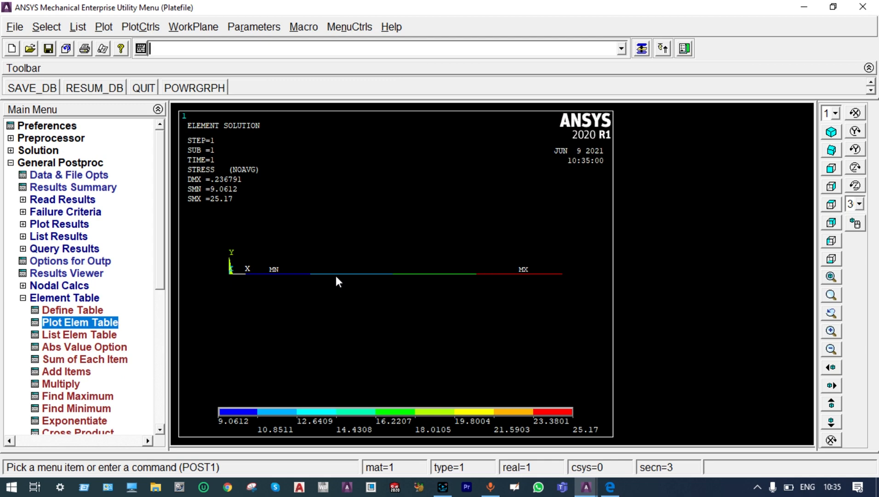
pyautogui.click(84, 334)
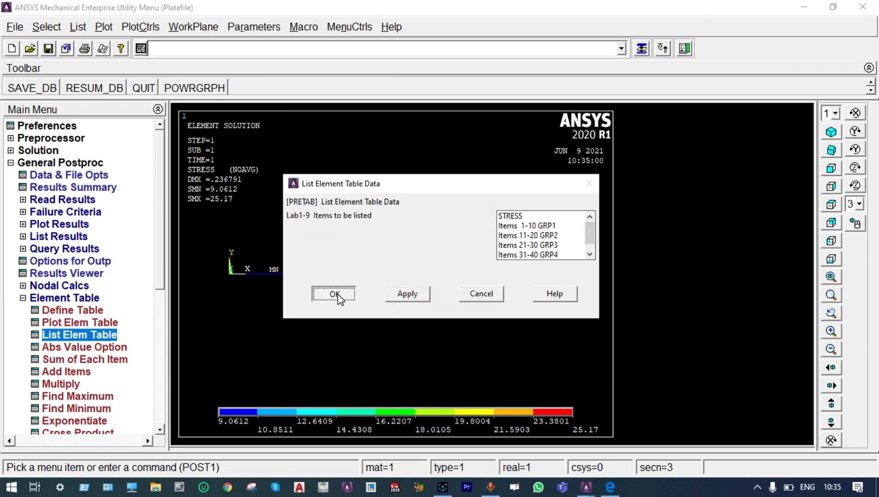
pyautogui.click(335, 295)
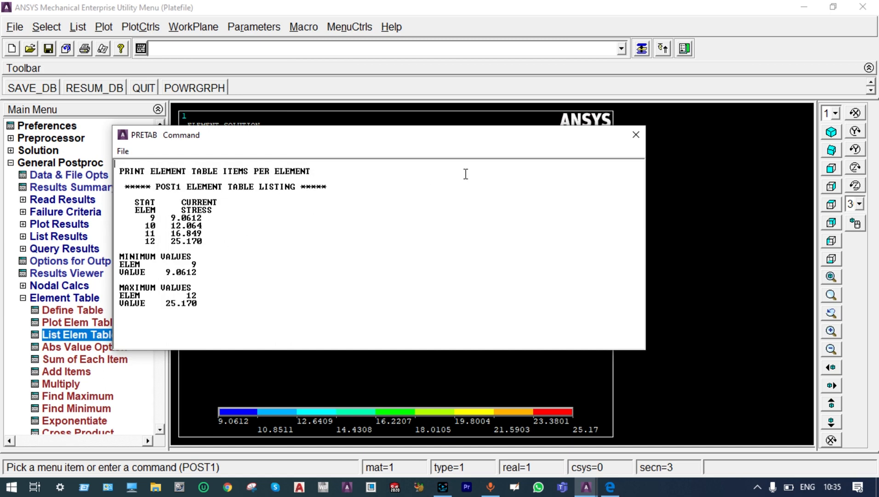
pyautogui.click(634, 135)
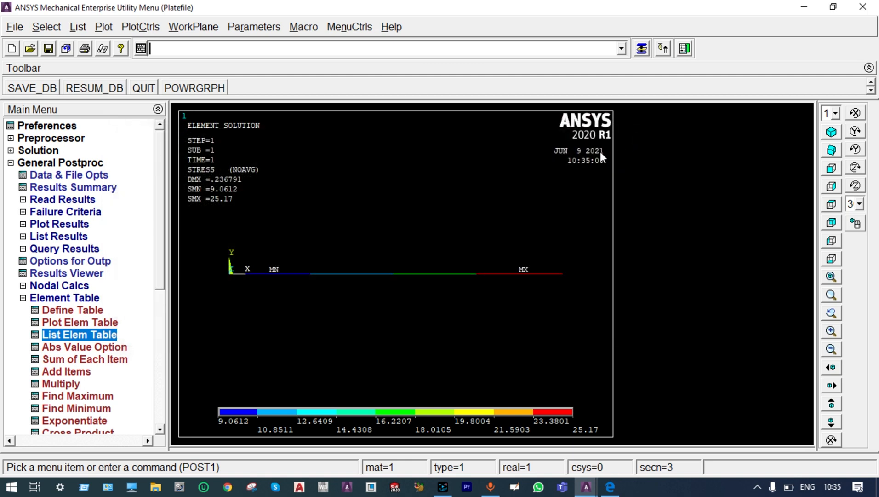
# Plot the nodal solution contour for the X-component of displacement with the deformed shape only.
pyautogui.click(28, 225)
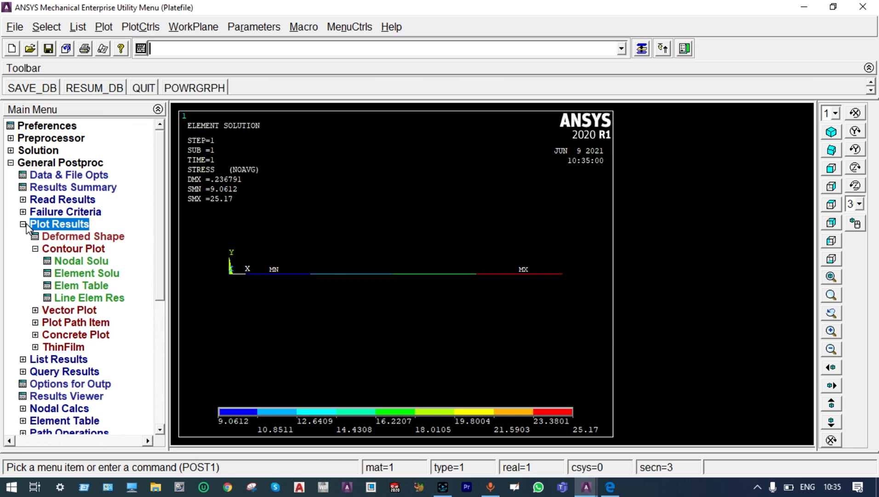
pyautogui.click(61, 261)
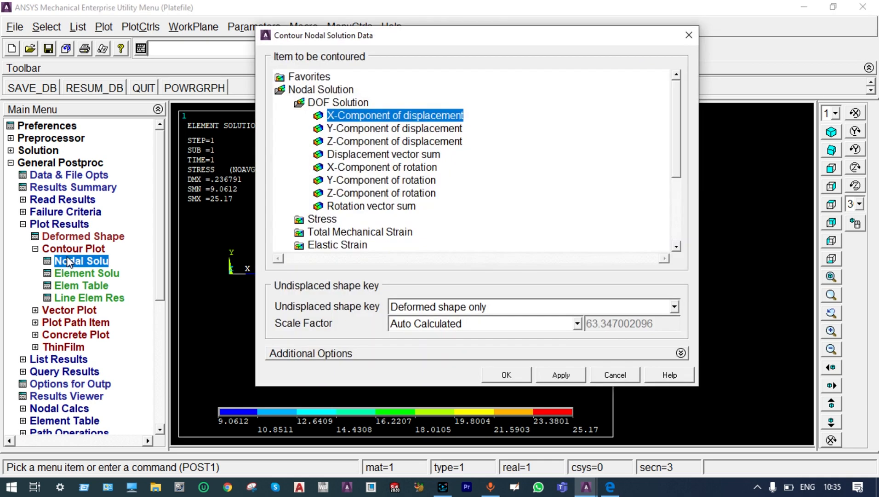
pyautogui.click(501, 373)
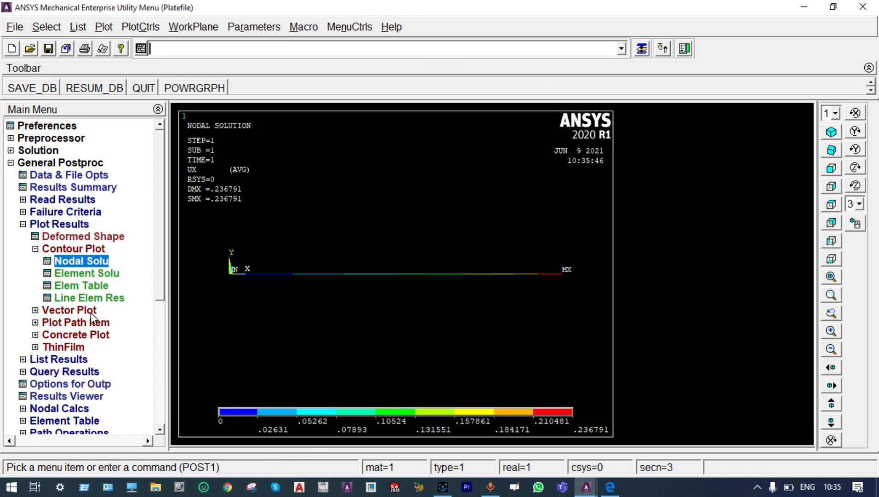
# List the nodal X-component of displacement and save the listing as Element4 in the ANSYS folder.
pyautogui.click(71, 360)
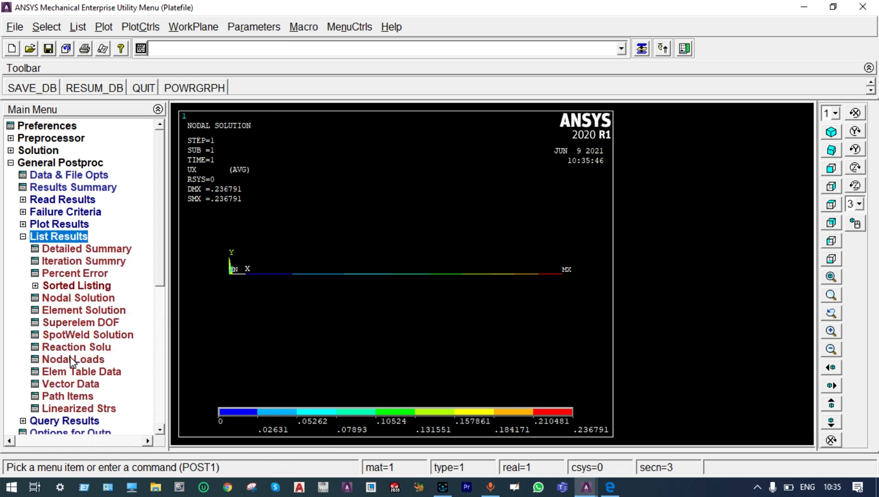
pyautogui.click(70, 300)
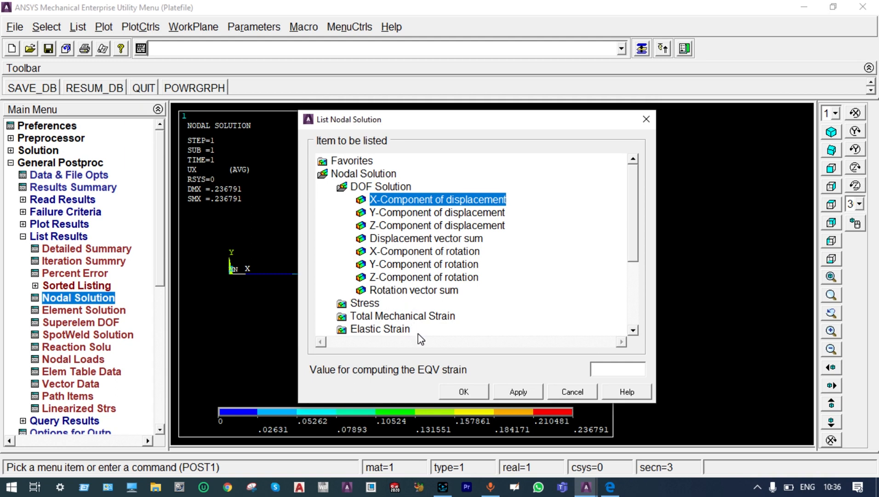
pyautogui.click(448, 390)
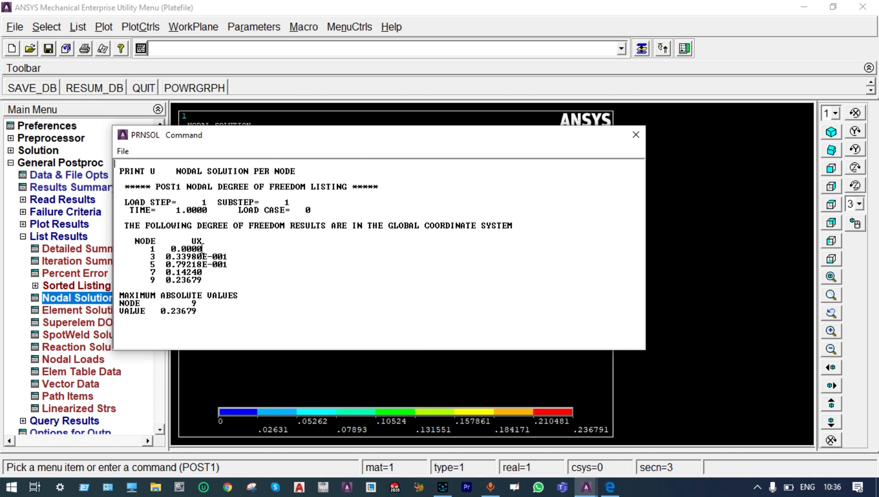
pyautogui.click(123, 151)
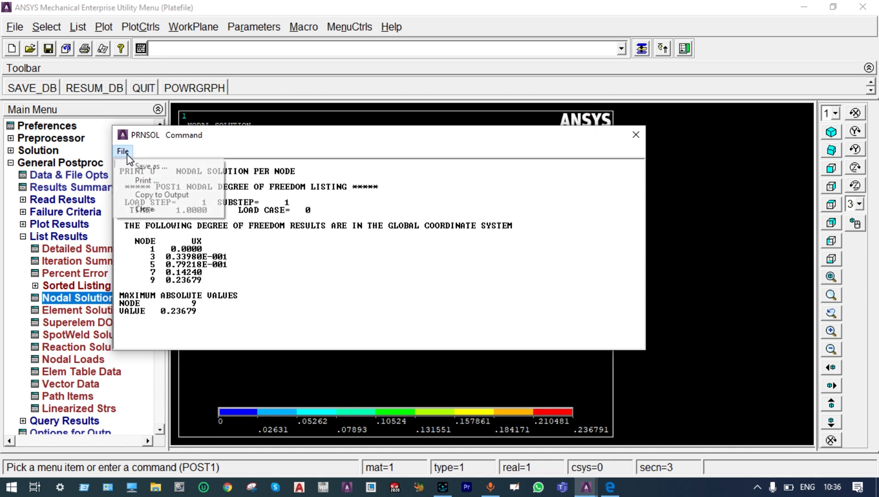
pyautogui.click(133, 165)
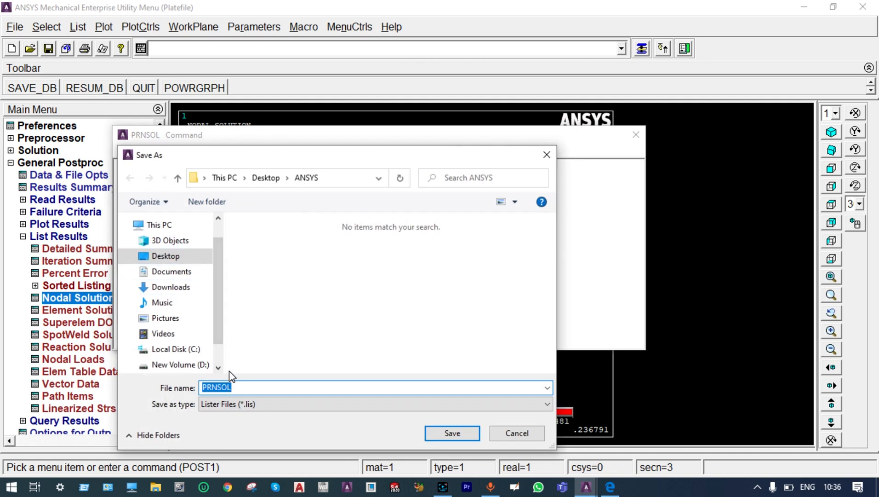
pyautogui.write('Element4')
pyautogui.click(443, 434)
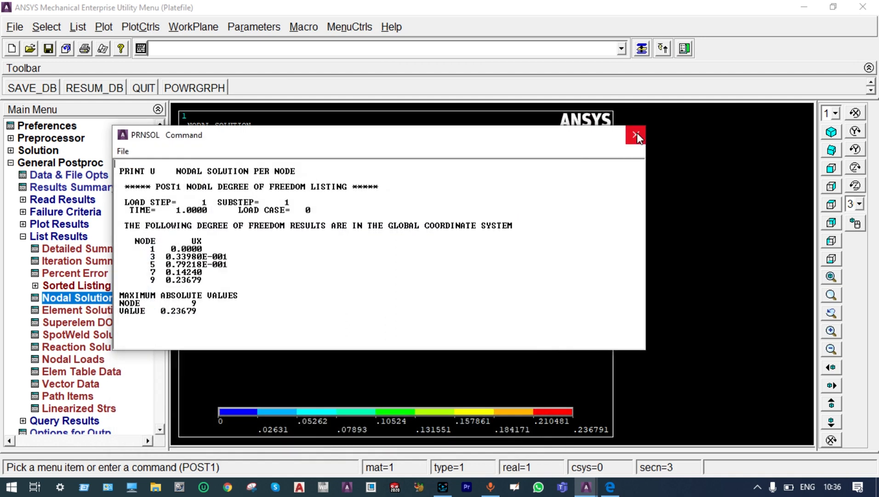
pyautogui.click(636, 135)
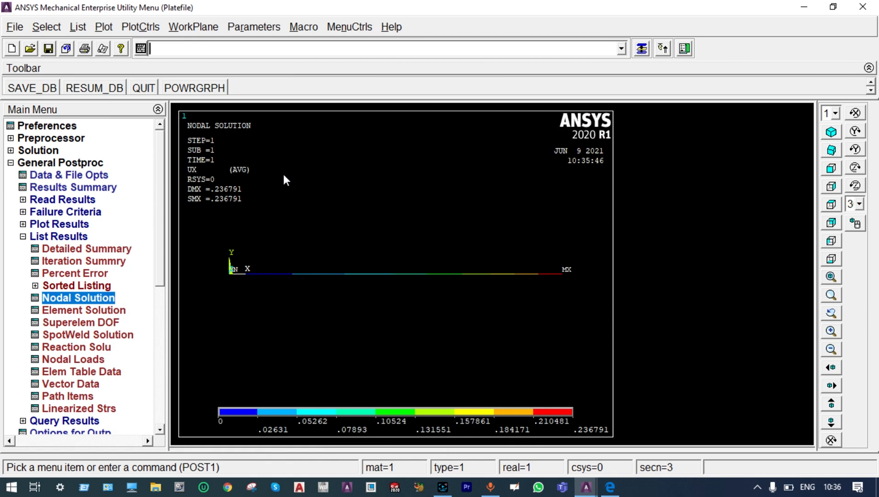
# Plot the model's nodes and delete all elements of the rod.
pyautogui.click(104, 28)
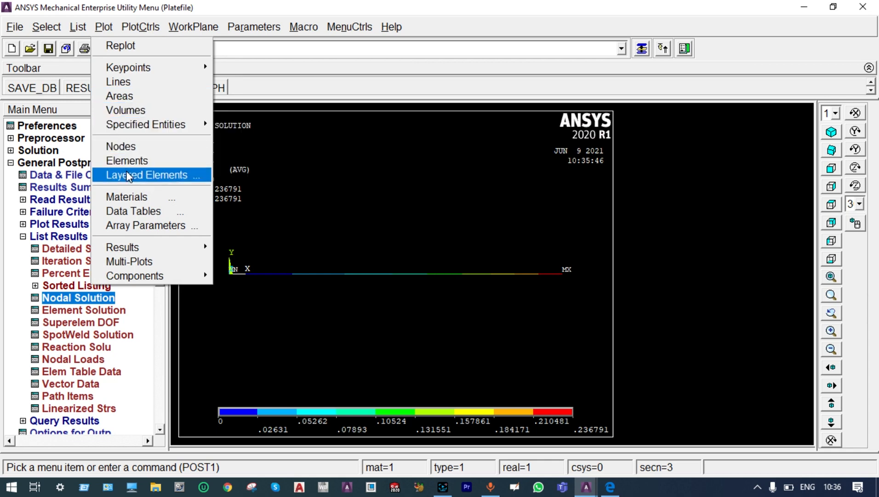
pyautogui.click(125, 146)
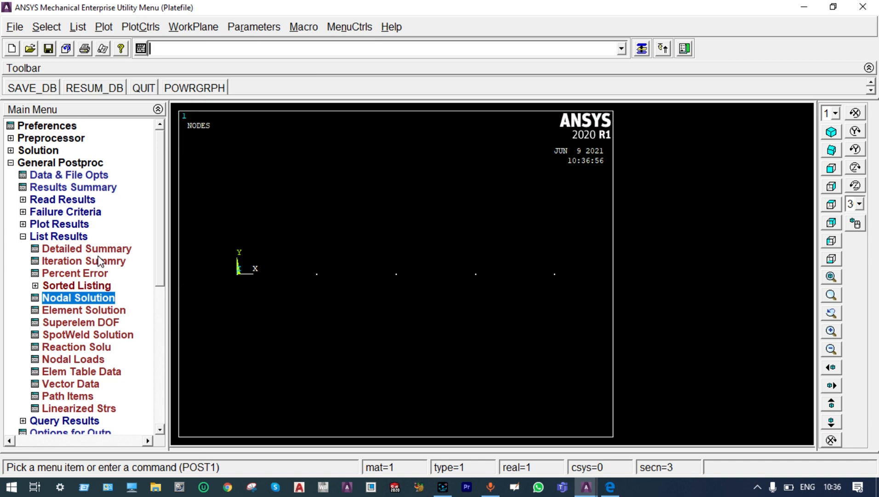
pyautogui.click(22, 237)
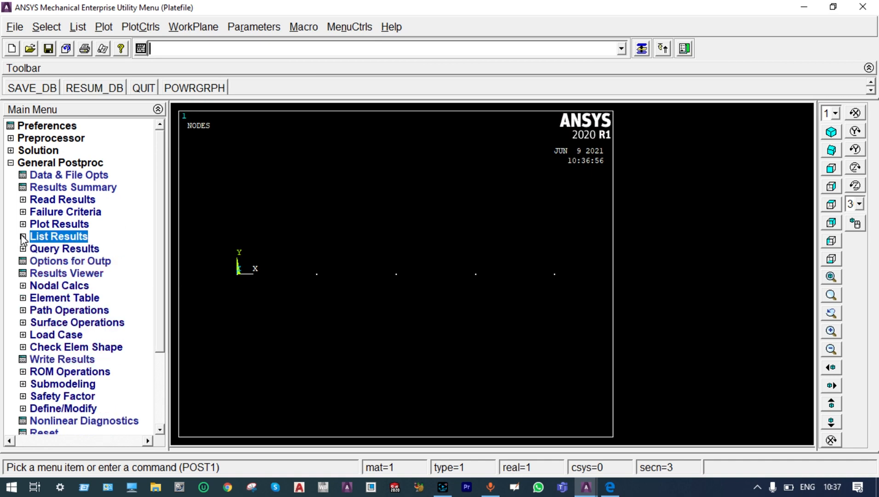
pyautogui.click(10, 139)
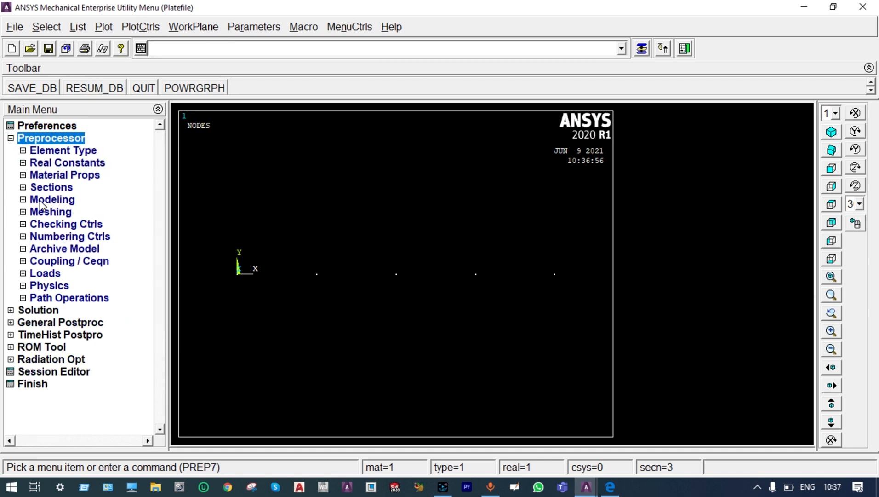
pyautogui.click(25, 200)
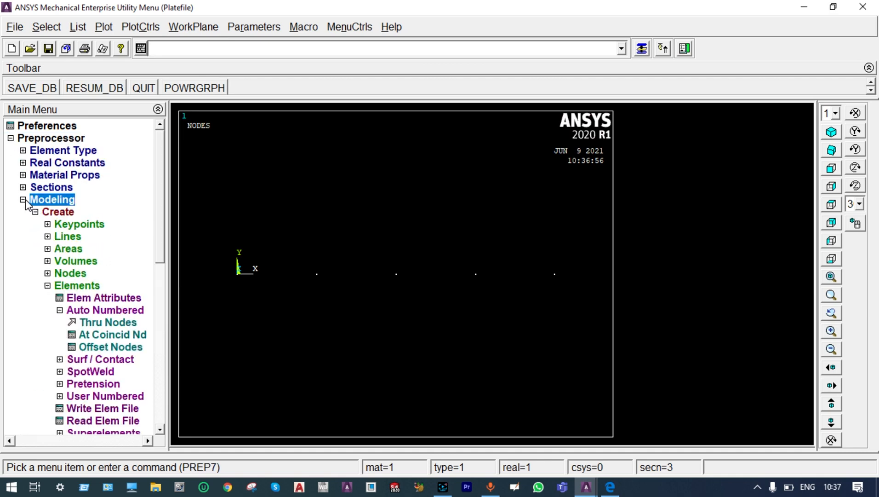
pyautogui.click(47, 286)
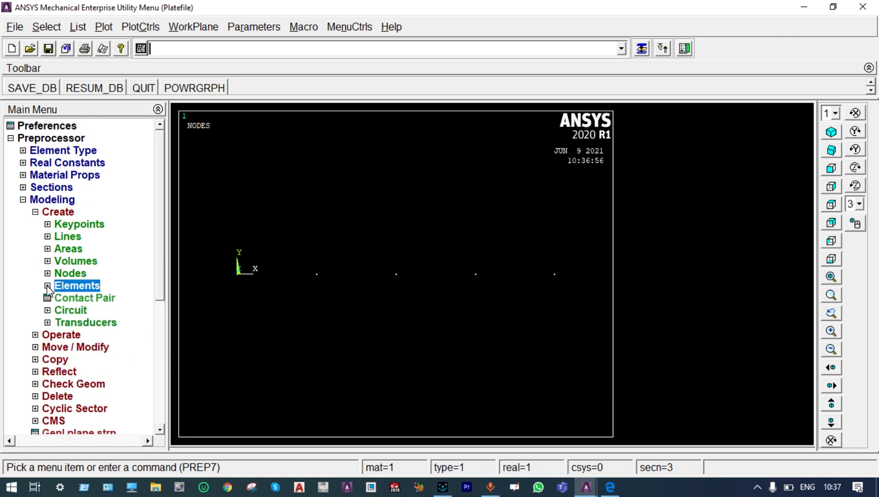
pyautogui.click(35, 396)
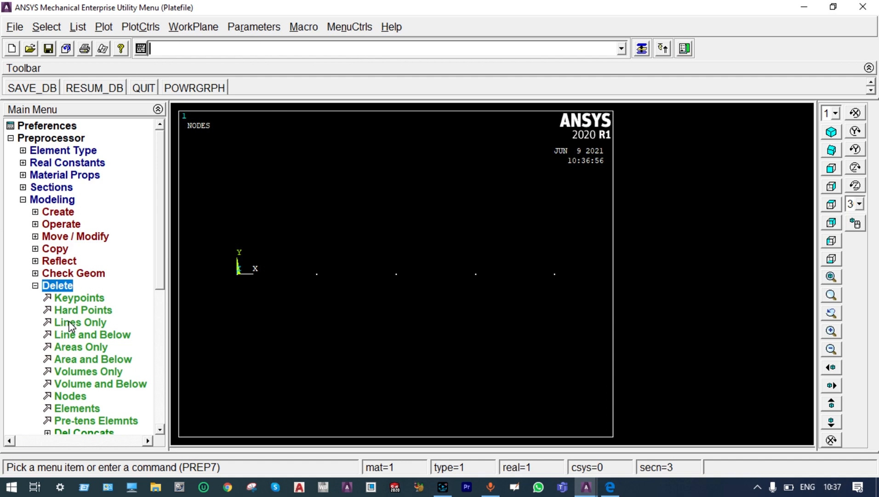
pyautogui.click(77, 408)
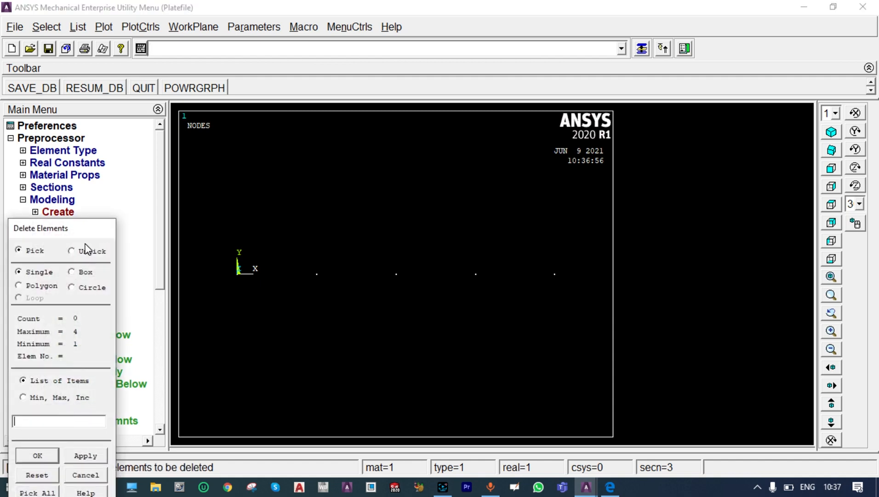
pyautogui.moveTo(91, 226); pyautogui.dragTo(111, 156)
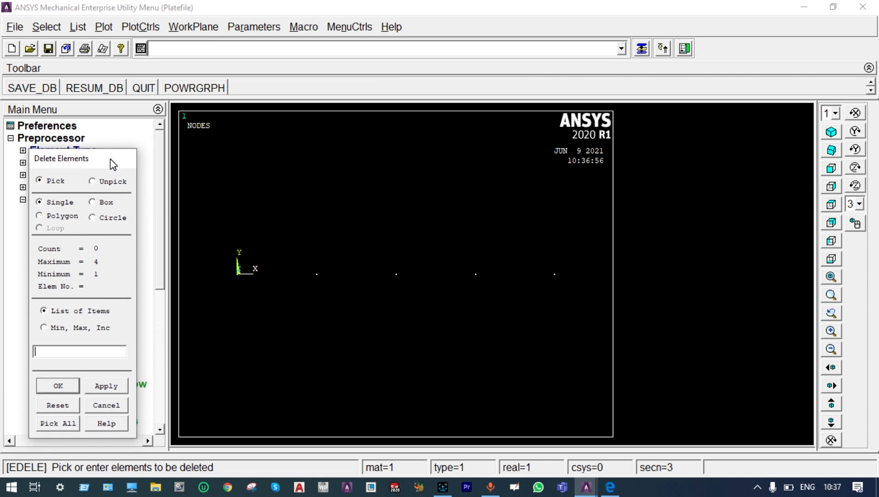
pyautogui.click(58, 423)
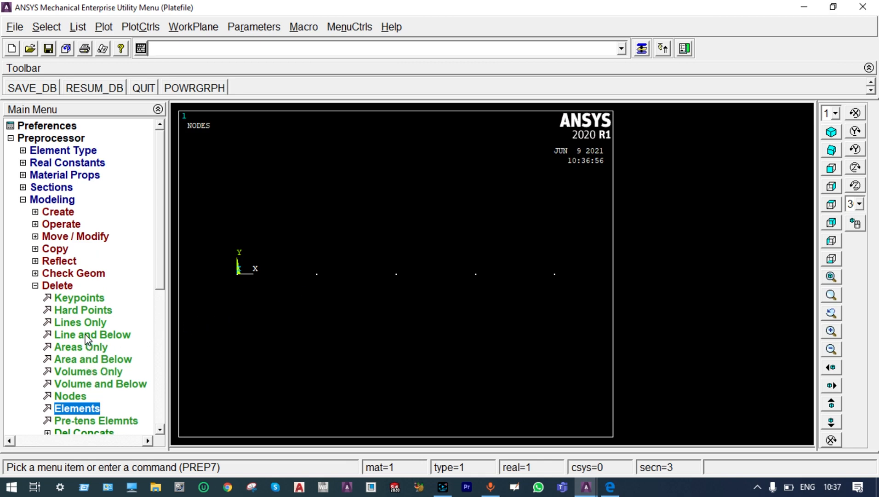
# Delete the two nodes at the quarter and three-quarter points of the rod and replot the remaining nodes.
pyautogui.click(73, 394)
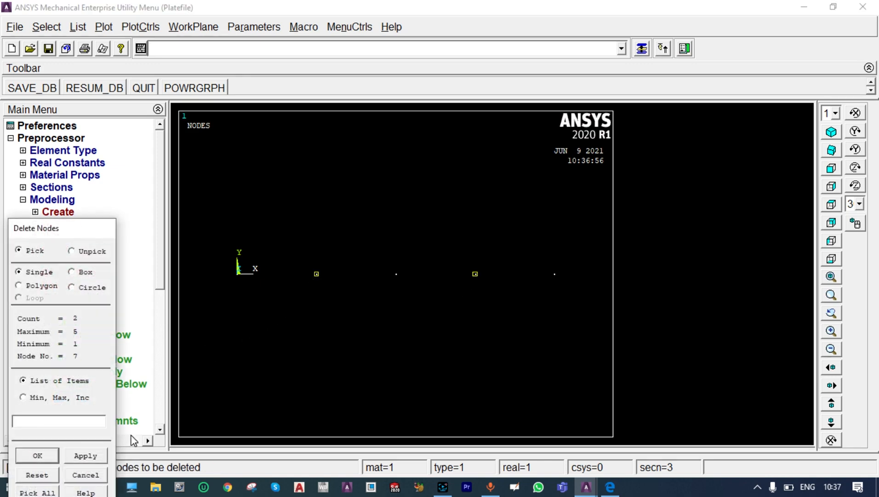
pyautogui.click(44, 456)
pyautogui.click(105, 28)
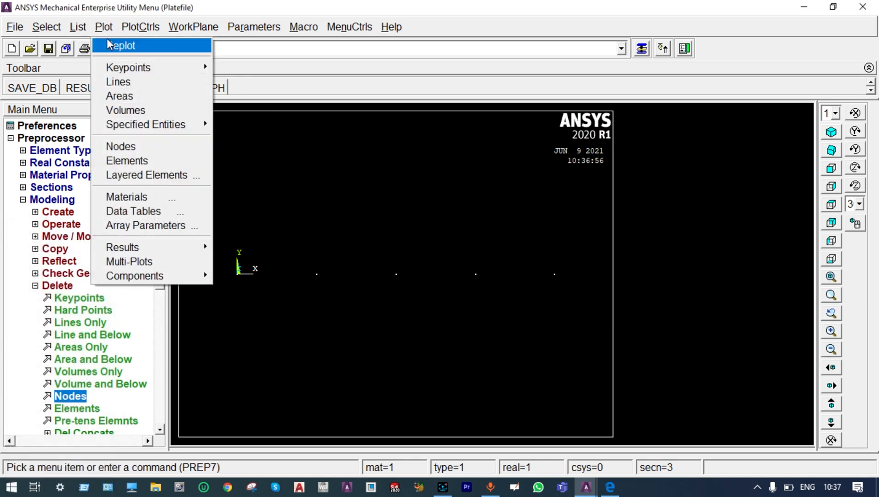
pyautogui.click(108, 44)
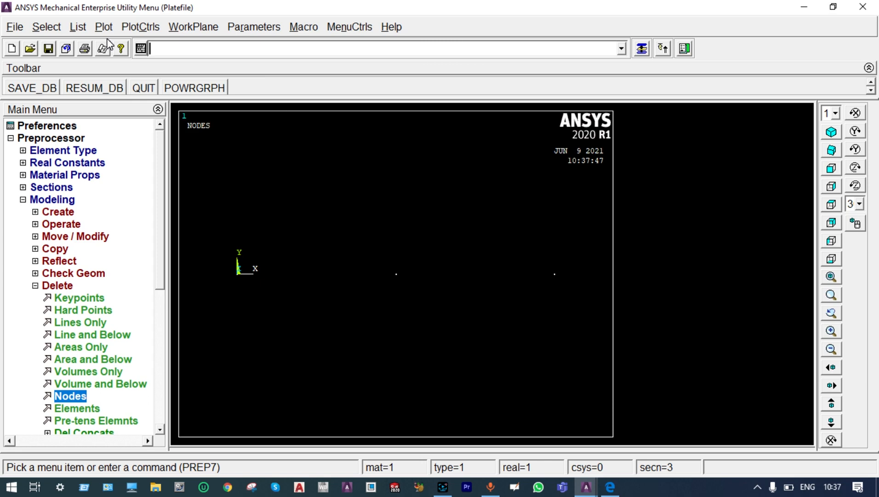
# Set the attributes for new elements to type 1 BEAM188, material 1 and section 3 Taper1.
pyautogui.click(36, 215)
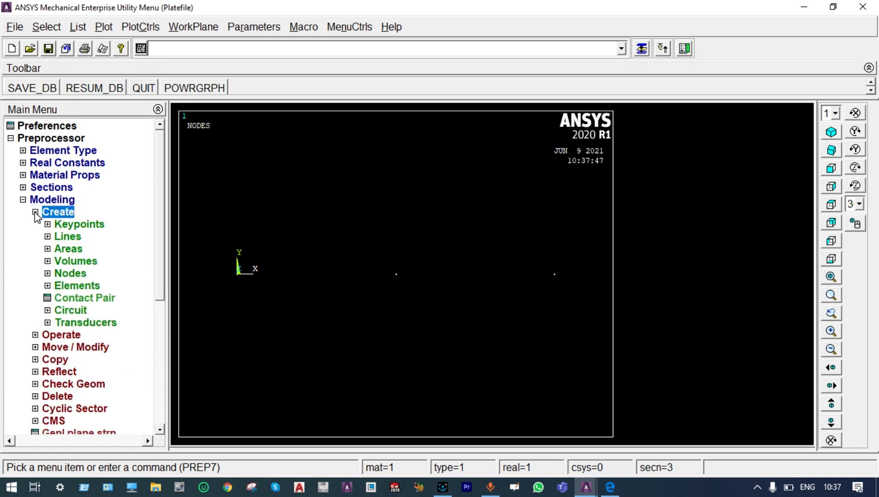
pyautogui.click(48, 286)
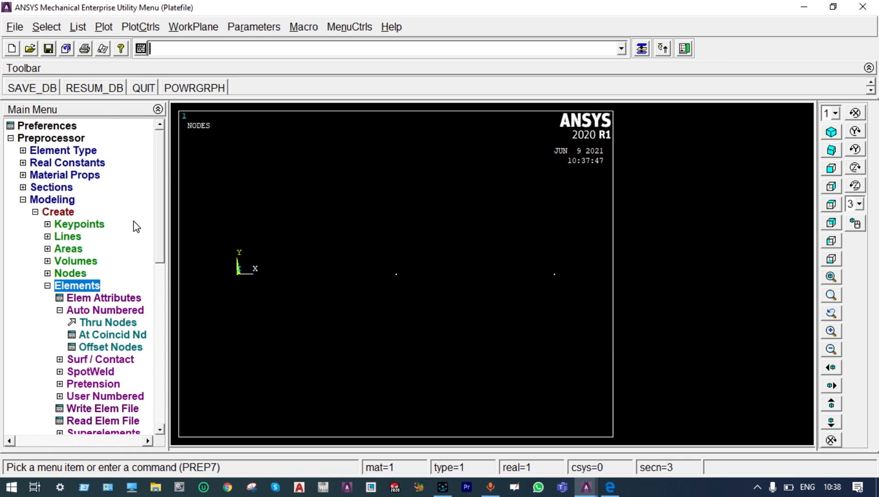
pyautogui.click(120, 299)
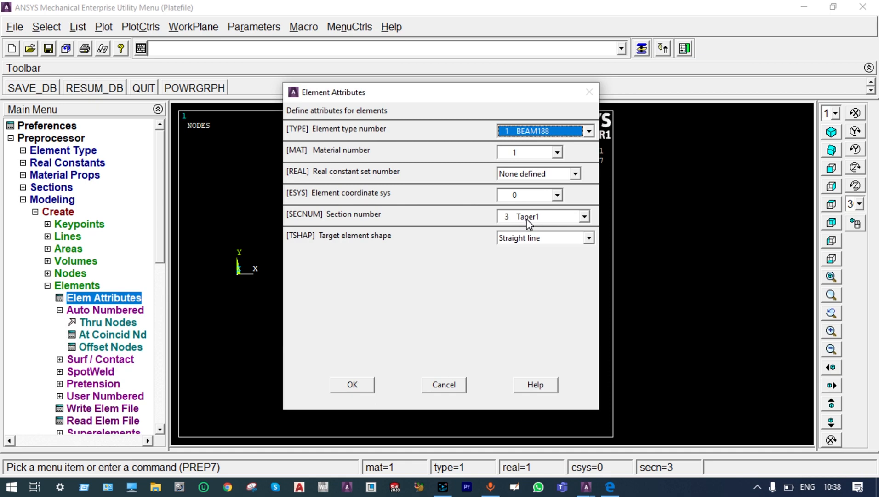
pyautogui.click(584, 217)
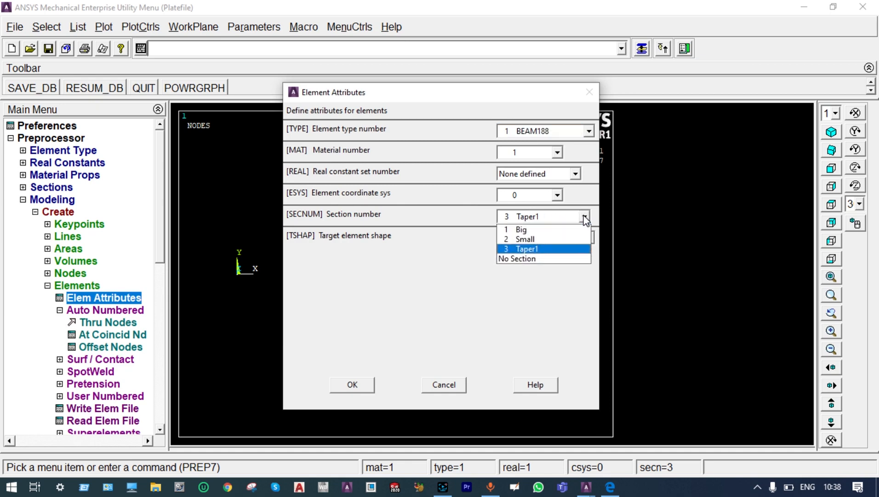
pyautogui.click(553, 246)
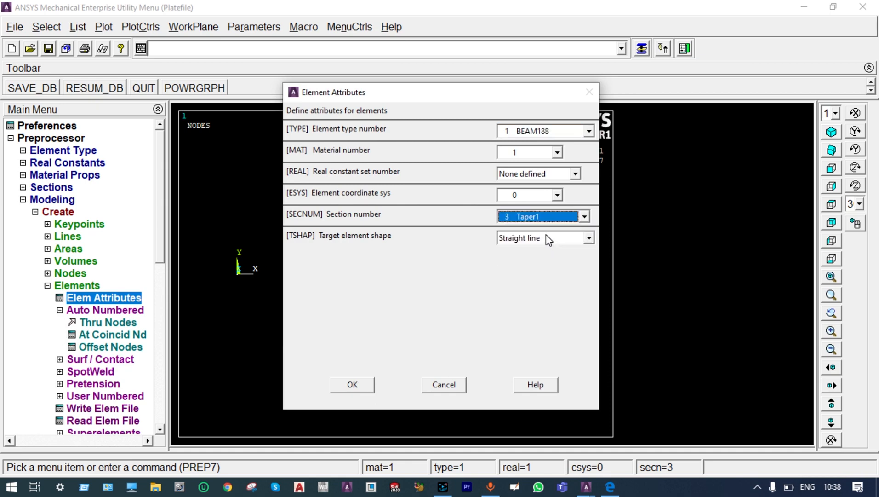
pyautogui.click(355, 384)
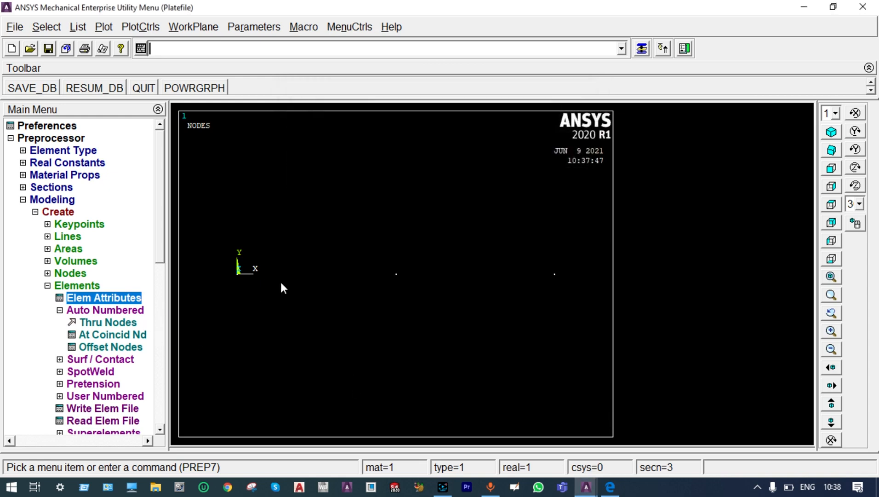
# Create two elements through nodes, one from the origin node to the middle node and one from there to the end node.
pyautogui.click(114, 323)
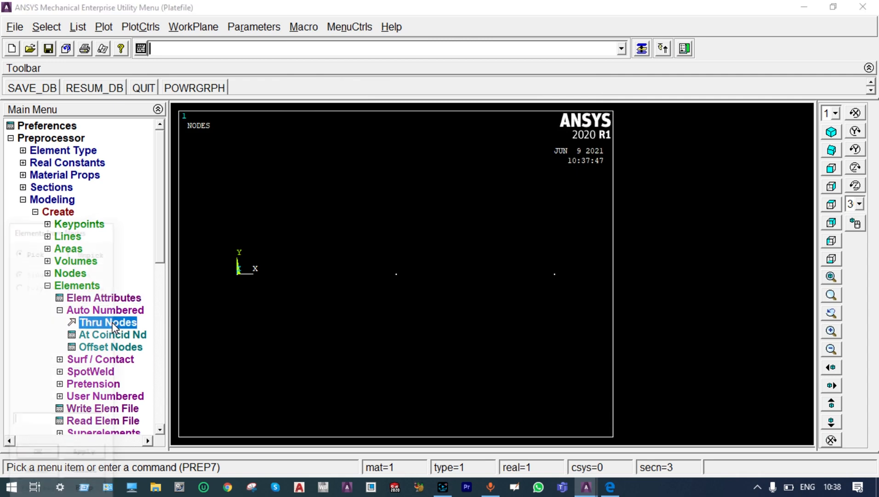
pyautogui.click(240, 282)
pyautogui.click(395, 283)
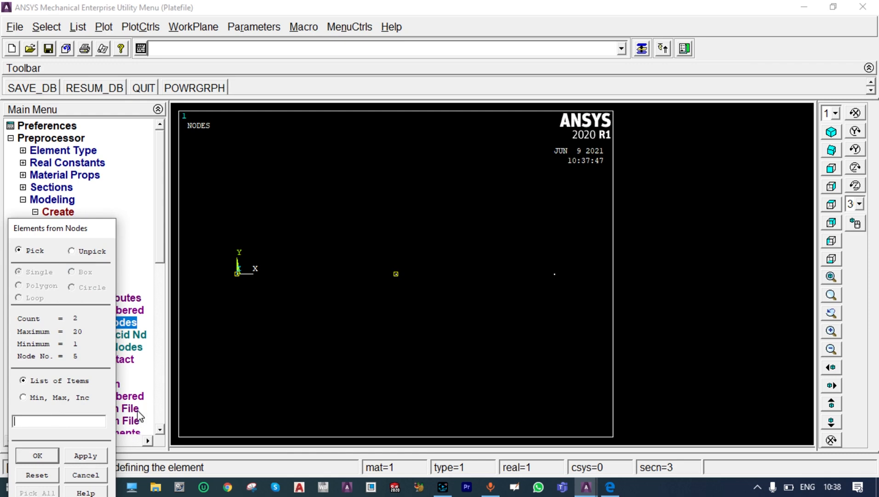
pyautogui.click(89, 456)
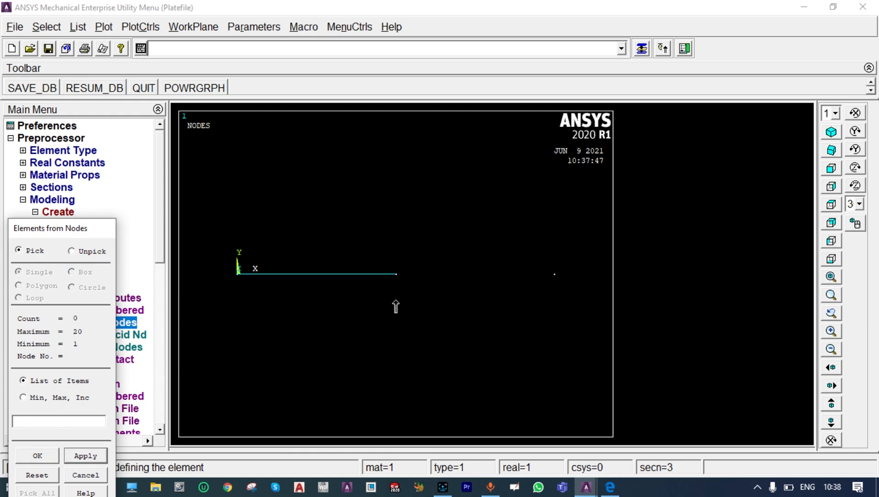
pyautogui.click(398, 295)
pyautogui.click(555, 293)
pyautogui.click(39, 455)
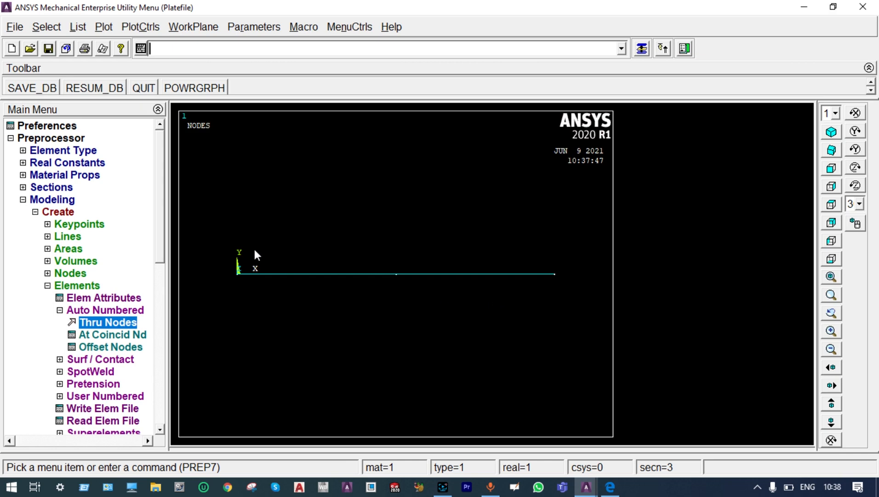
# Define a new analysis of type Static for the two-element rod.
pyautogui.click(23, 199)
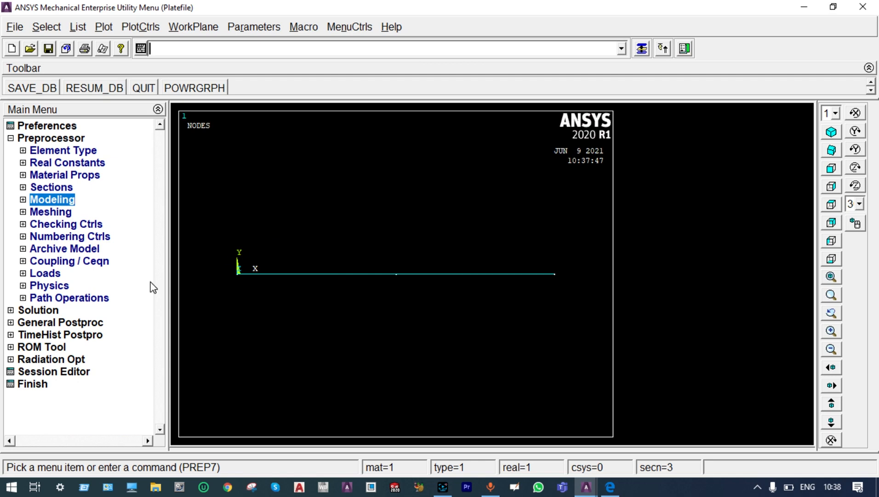
pyautogui.click(39, 310)
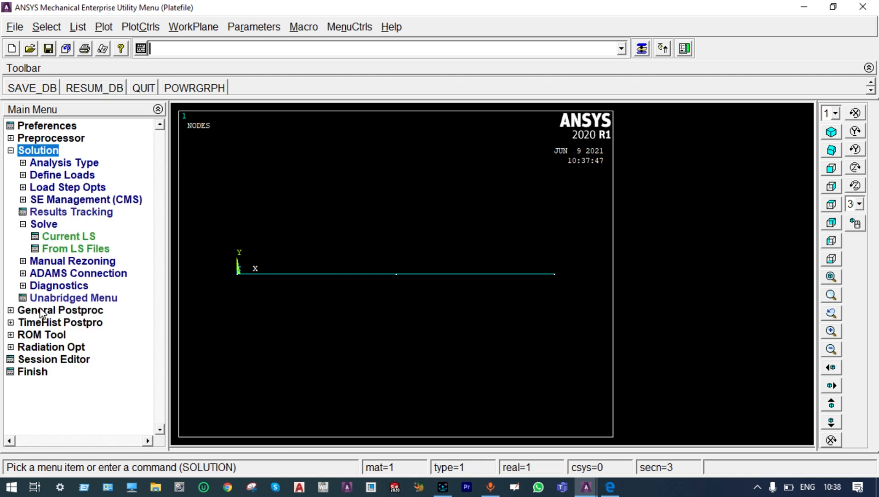
pyautogui.click(89, 162)
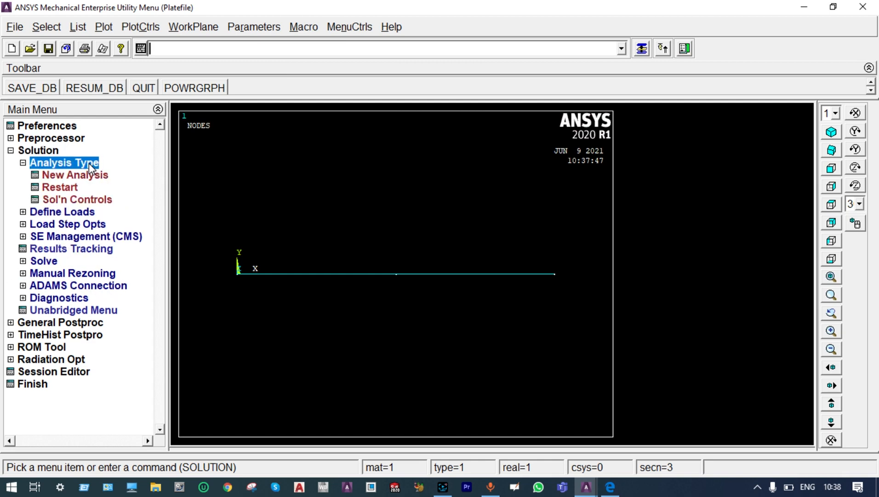
pyautogui.click(93, 177)
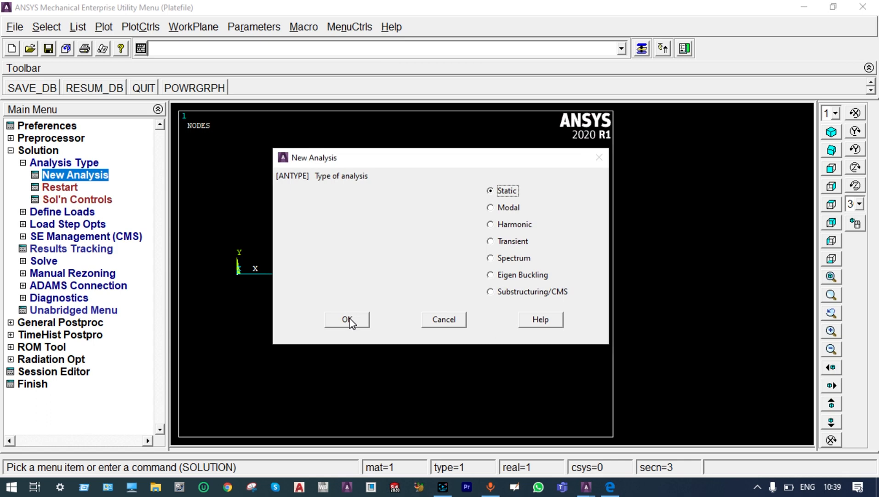
pyautogui.click(348, 320)
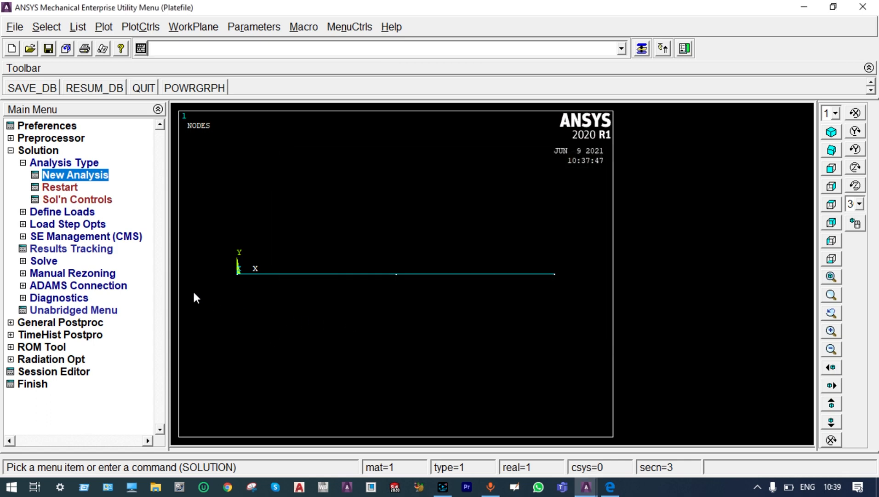
# Constrain All DOF on the node at the rod's origin end.
pyautogui.click(39, 212)
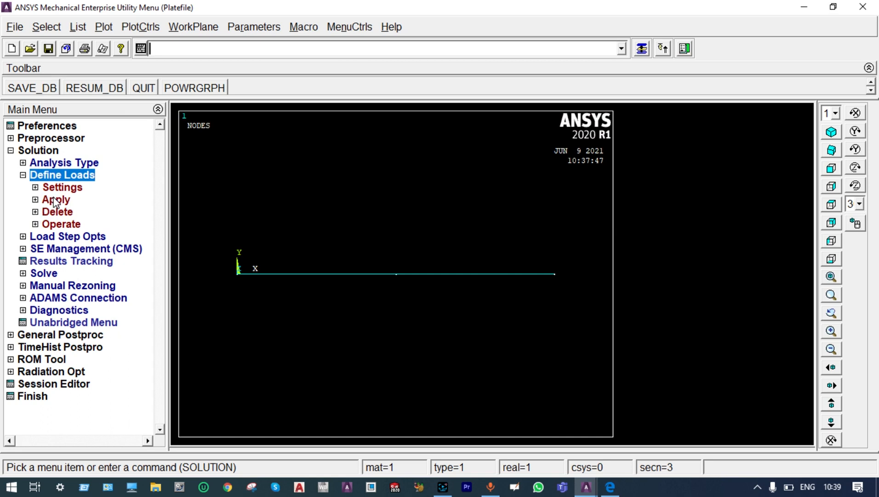
pyautogui.click(55, 200)
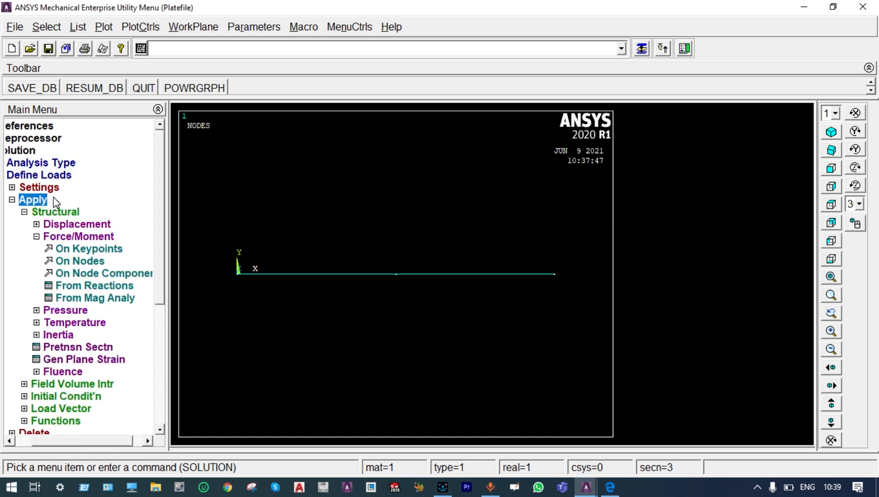
pyautogui.click(66, 225)
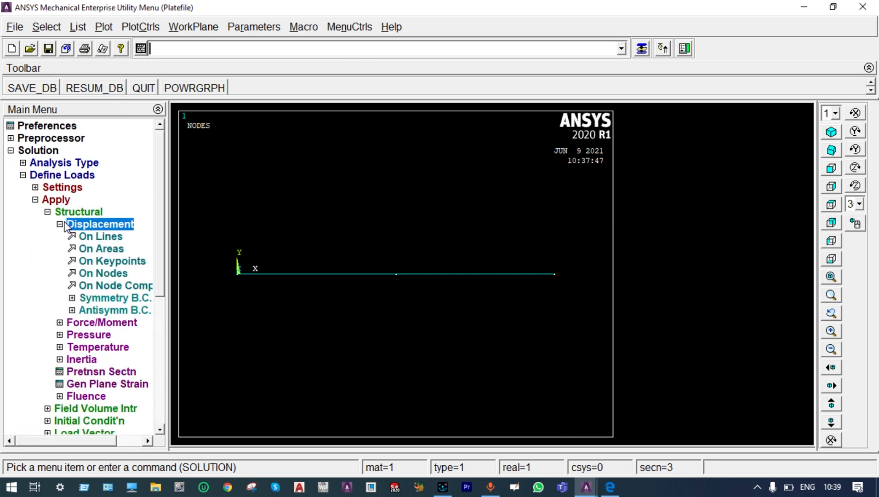
pyautogui.click(88, 273)
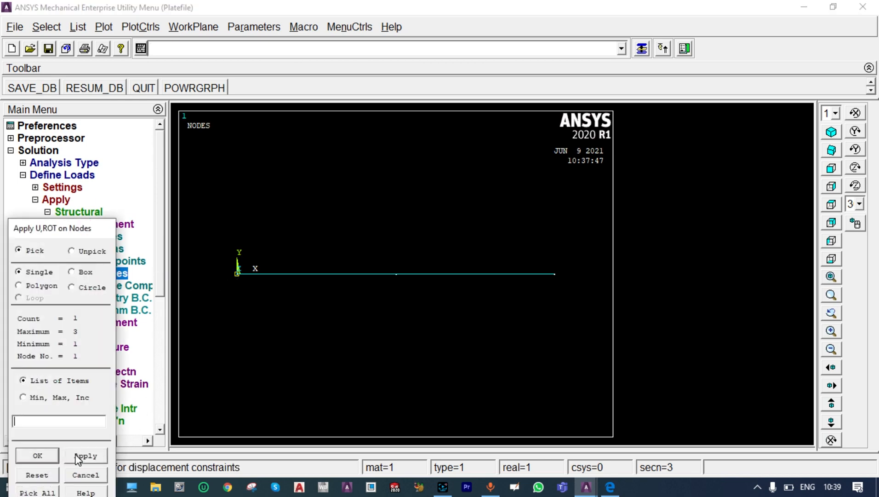
pyautogui.click(40, 455)
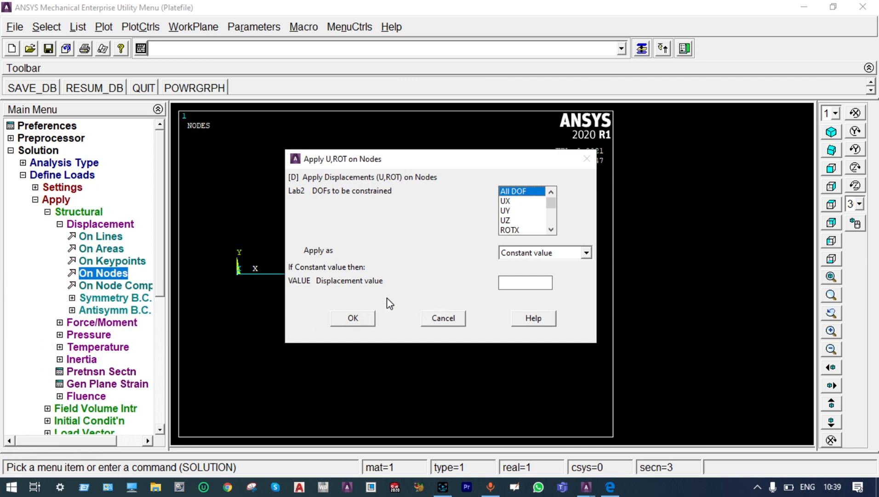
pyautogui.click(353, 319)
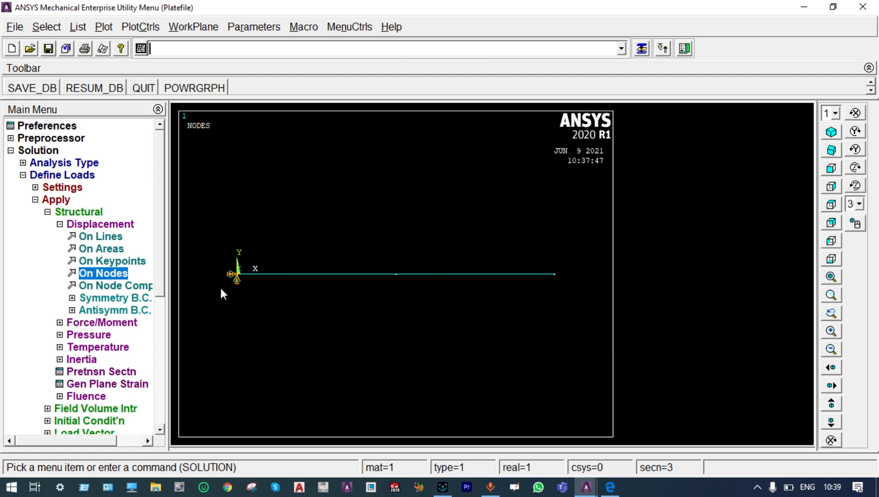
# Apply a constant FX force of 10000 to the node at the rod's free end.
pyautogui.click(122, 324)
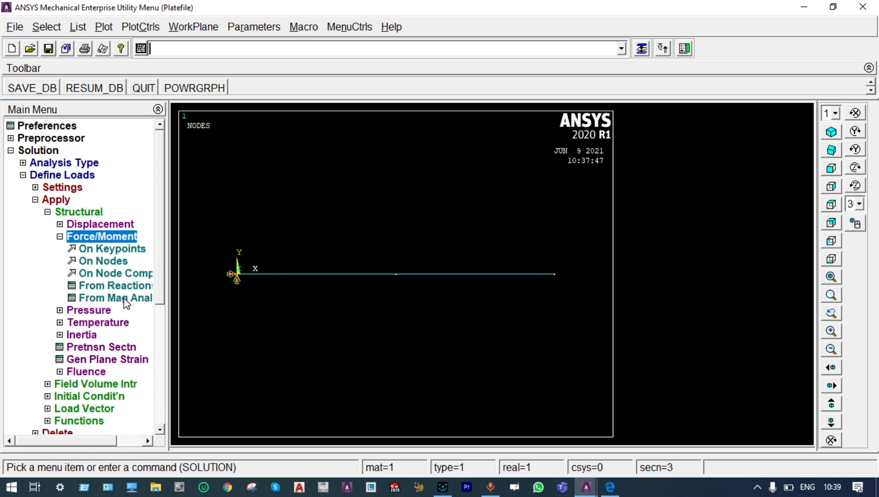
pyautogui.click(119, 263)
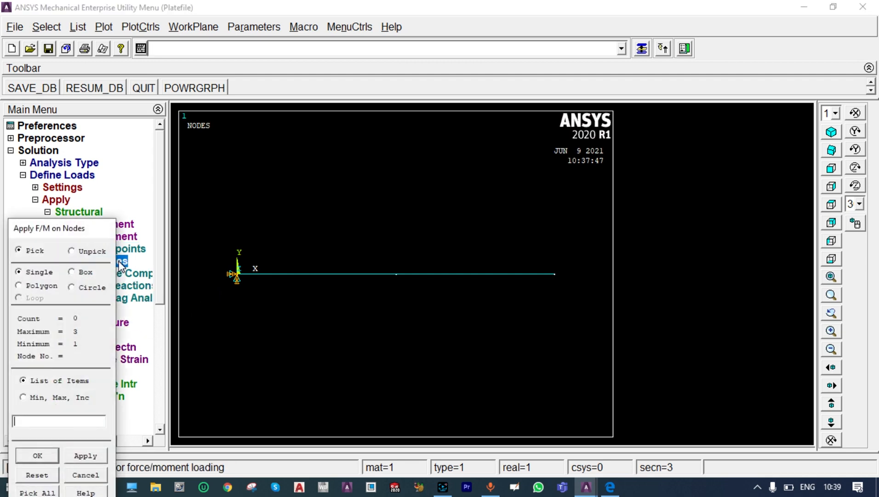
pyautogui.click(554, 279)
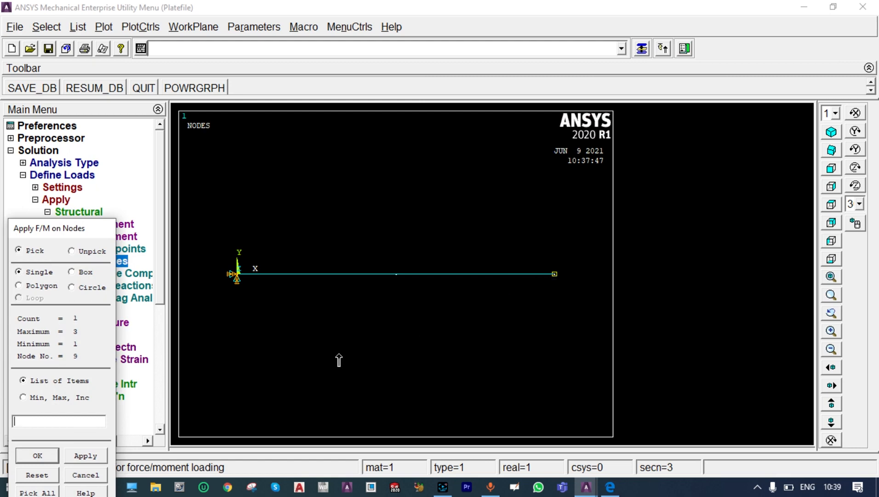
pyautogui.click(46, 455)
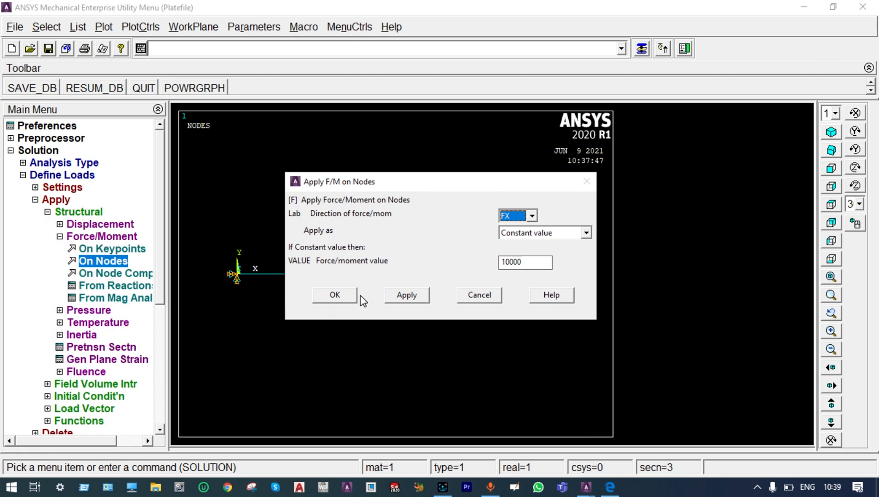
pyautogui.click(345, 296)
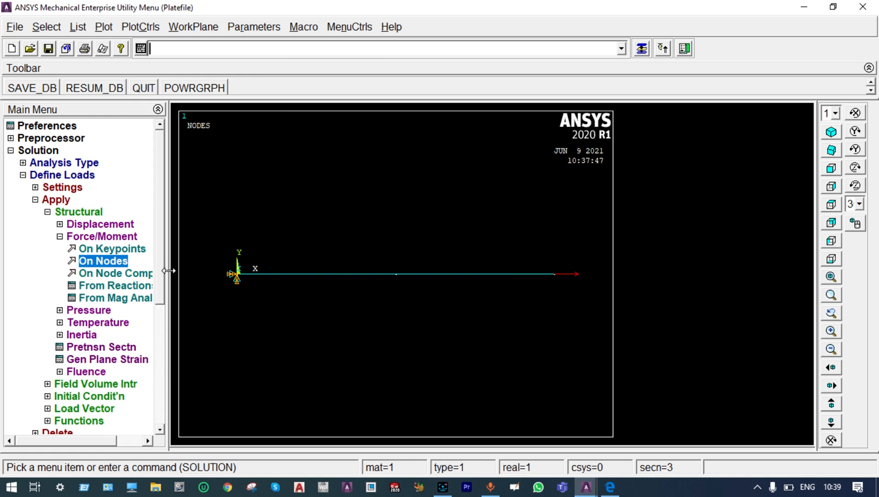
# Solve the current load step and close the solution note and status listing.
pyautogui.scroll(-4, 164, 276)
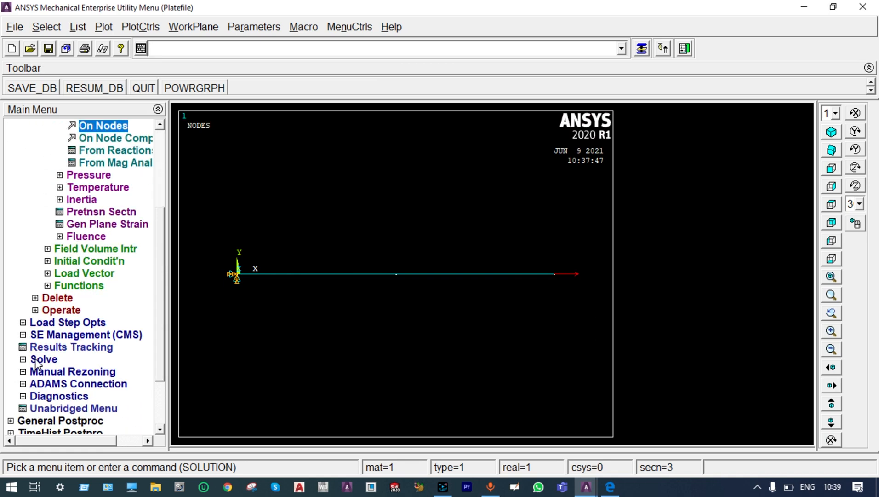
pyautogui.click(37, 363)
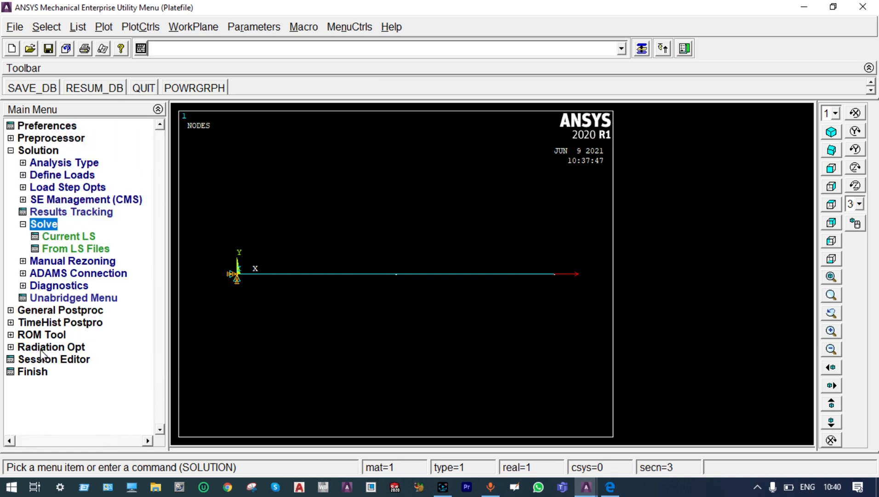
pyautogui.click(78, 240)
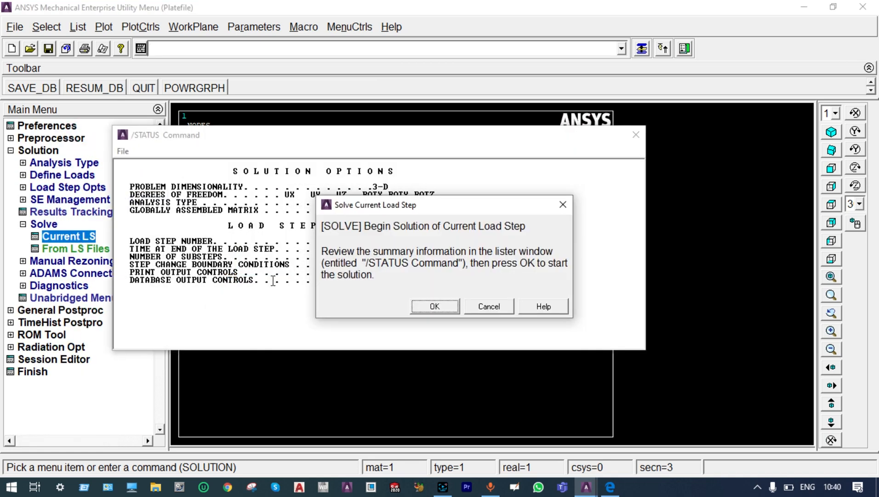
pyautogui.click(435, 306)
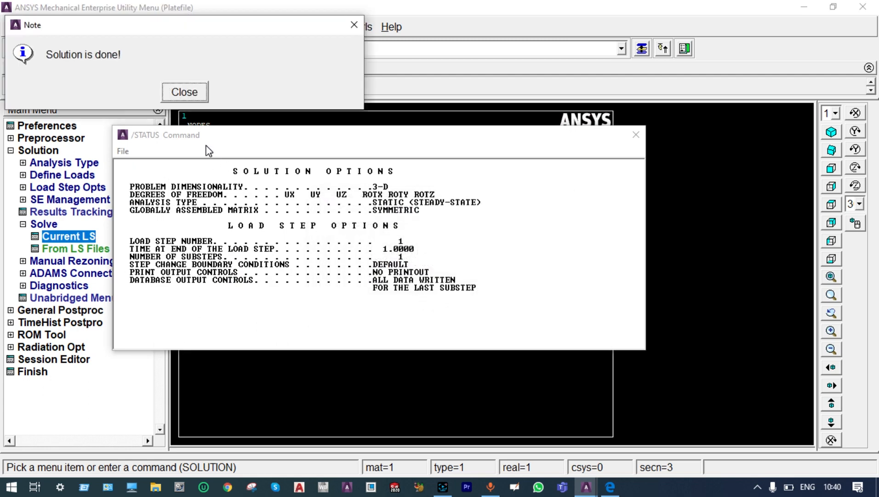
pyautogui.click(193, 90)
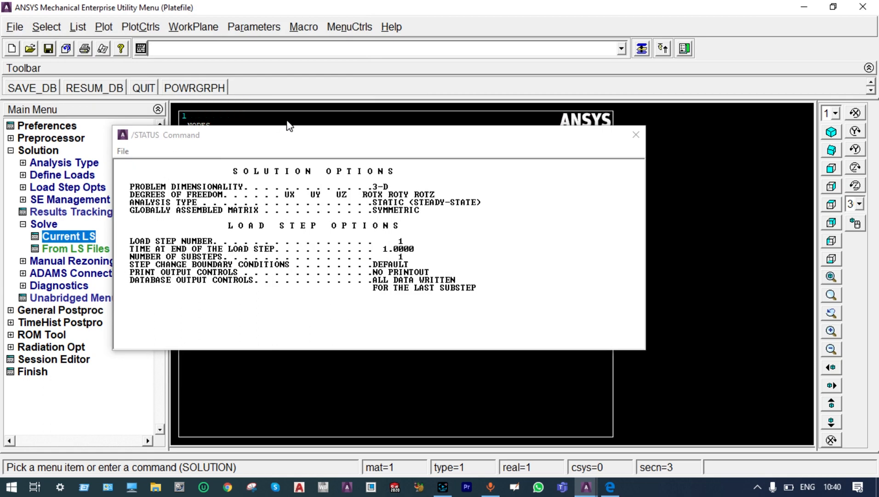
pyautogui.click(635, 134)
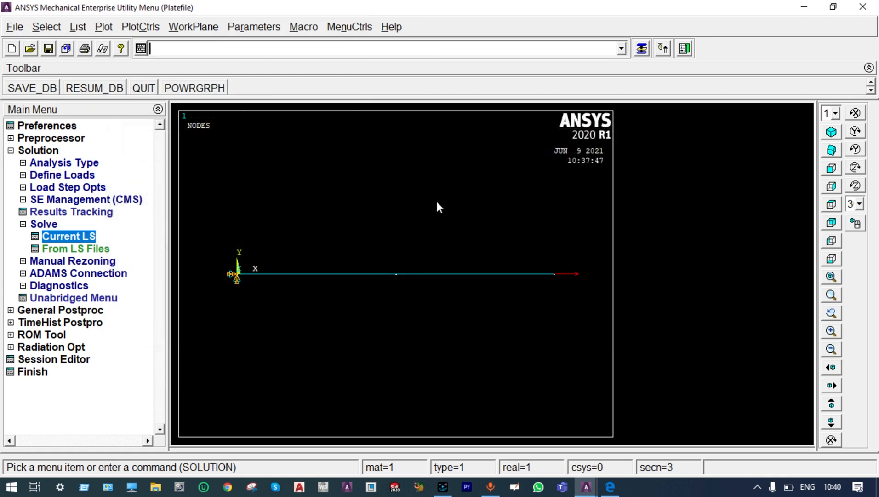
# Plot the nodal solution contour of the X-component of displacement for the two-element rod, showing the deformed shape only.
pyautogui.click(16, 310)
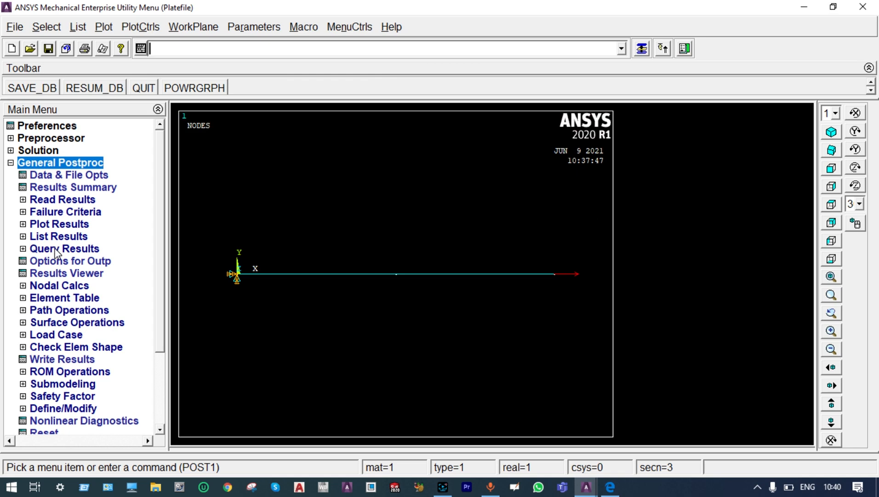
pyautogui.click(23, 224)
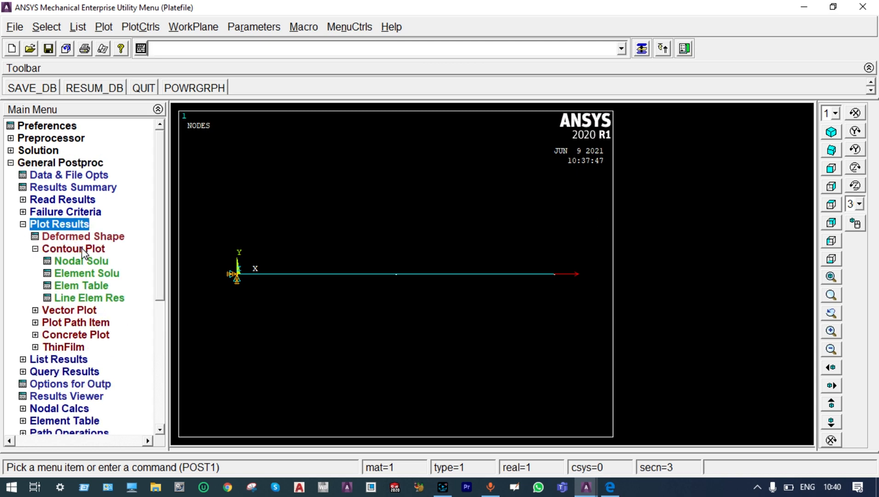
pyautogui.click(87, 261)
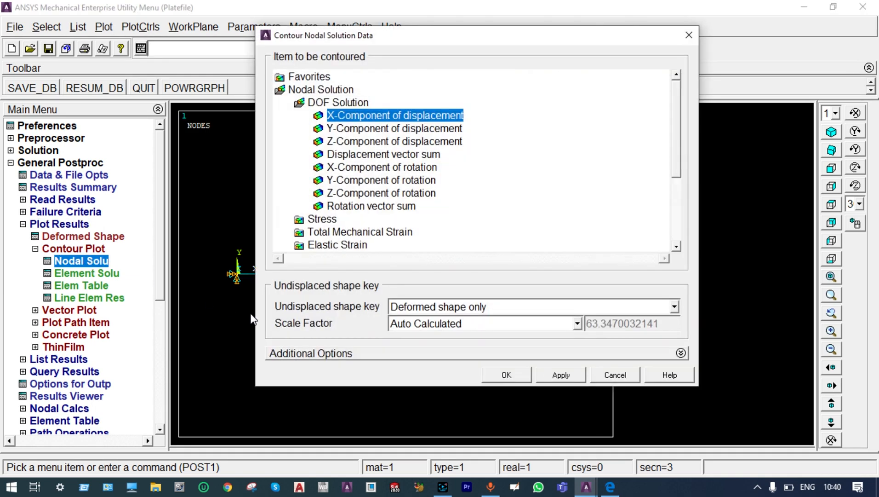
pyautogui.click(506, 375)
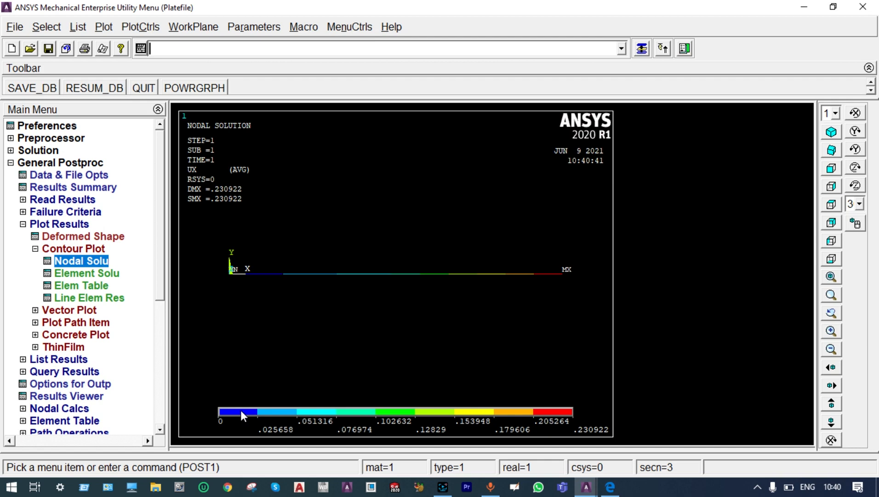
# List the nodal solution for the X-component of displacement.
pyautogui.click(82, 360)
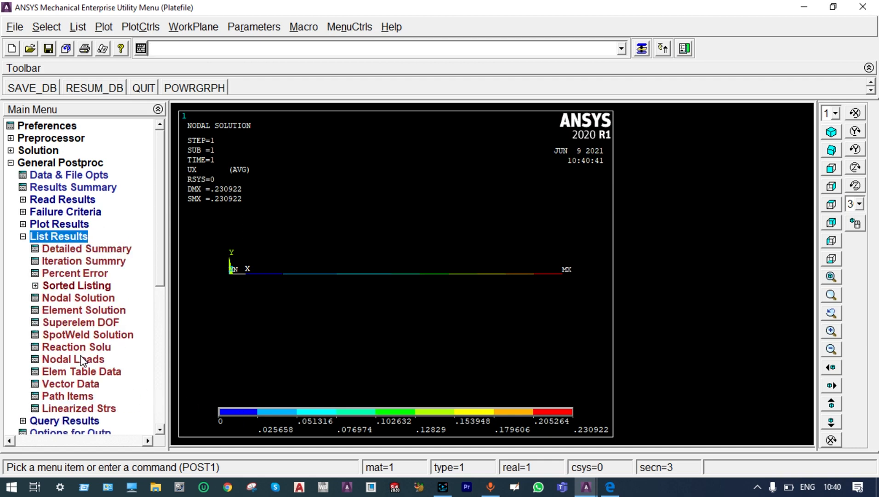
pyautogui.click(87, 298)
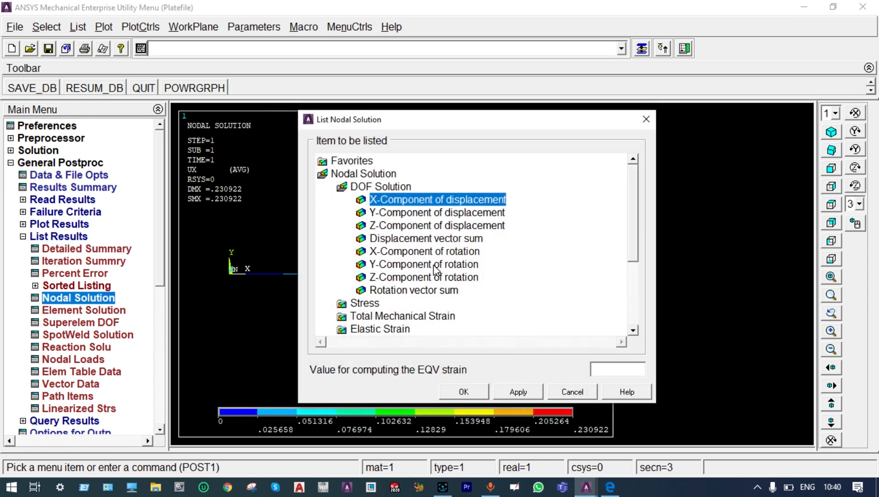
pyautogui.click(463, 390)
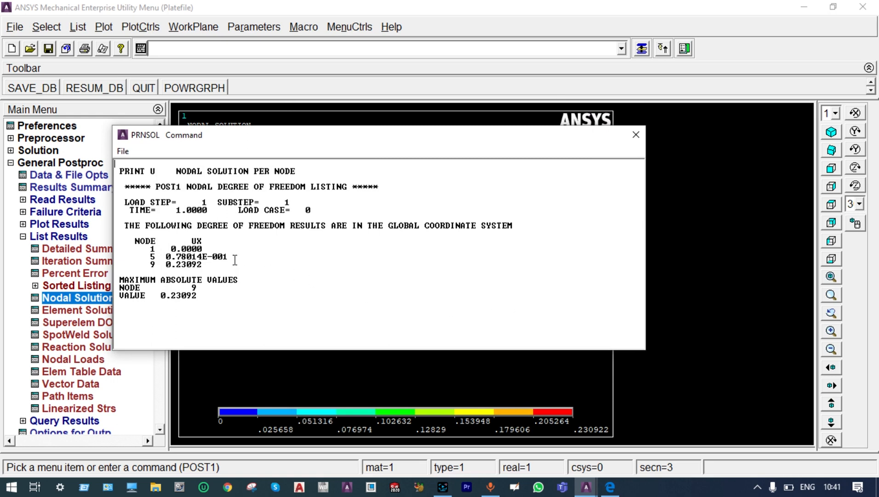
# Save the nodal displacement listing as a Lister file named element in the ANSYS folder and close the listing.
pyautogui.click(123, 151)
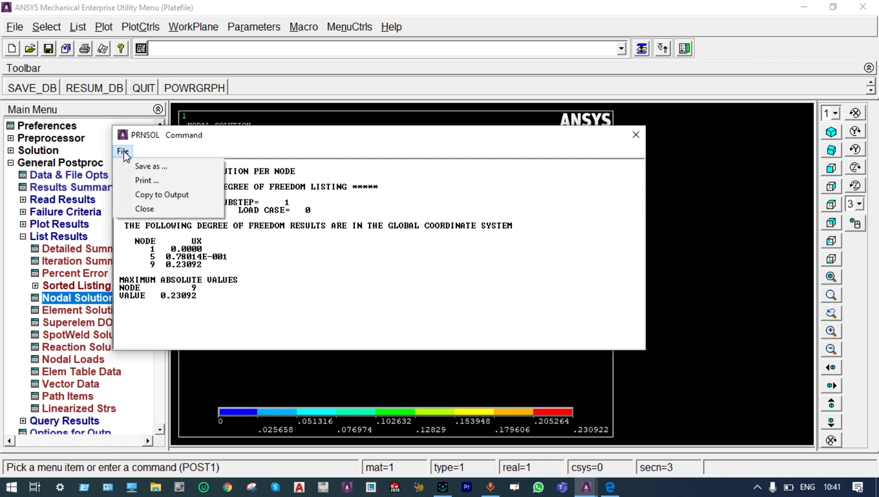
pyautogui.click(133, 166)
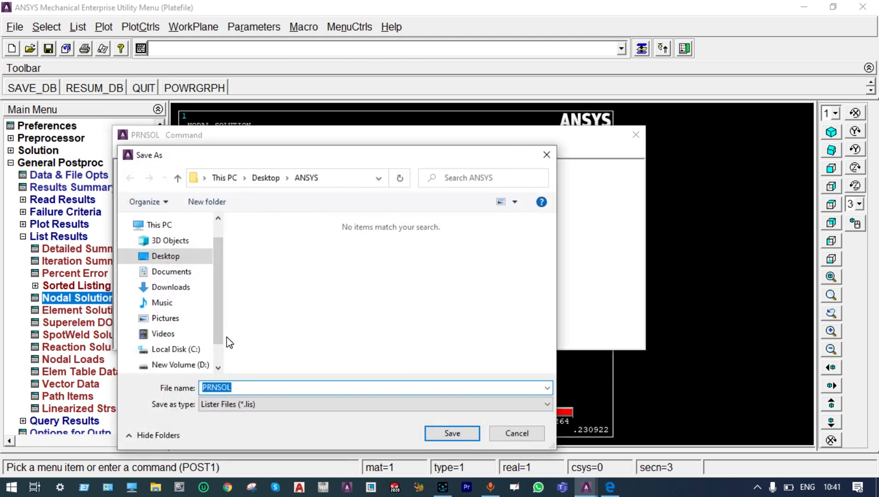
pyautogui.write('elem')
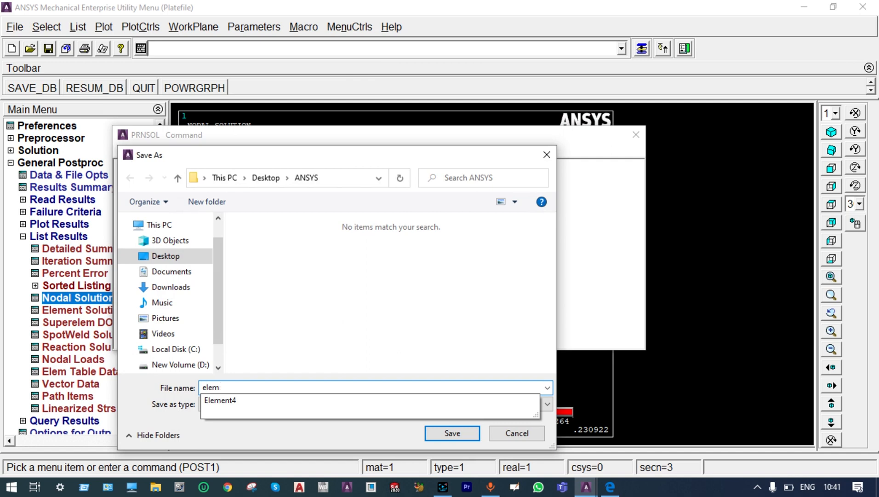
pyautogui.write('ent')
pyautogui.press('Return')
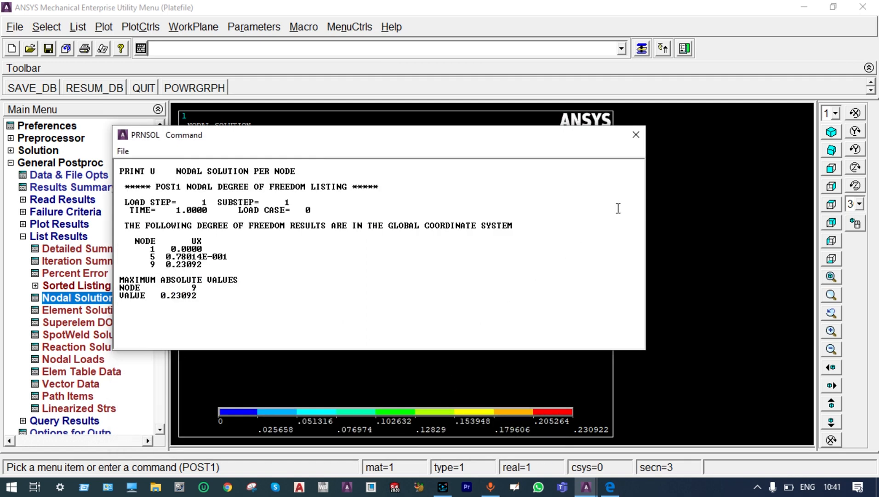
pyautogui.click(636, 135)
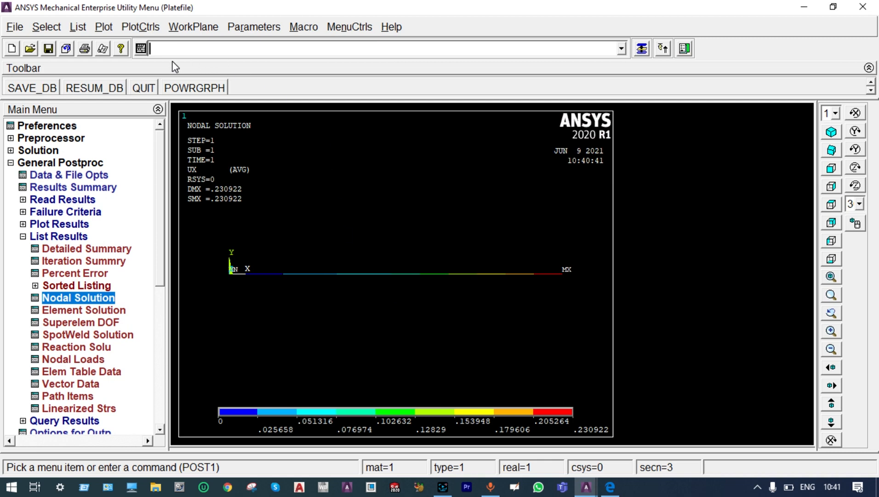
# Plot the nodes and delete all elements of the two-element mesh.
pyautogui.click(110, 27)
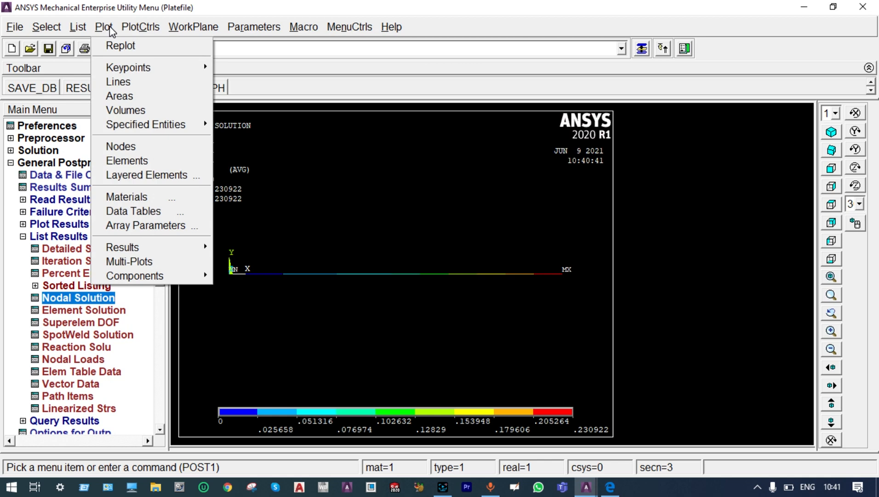
pyautogui.click(123, 146)
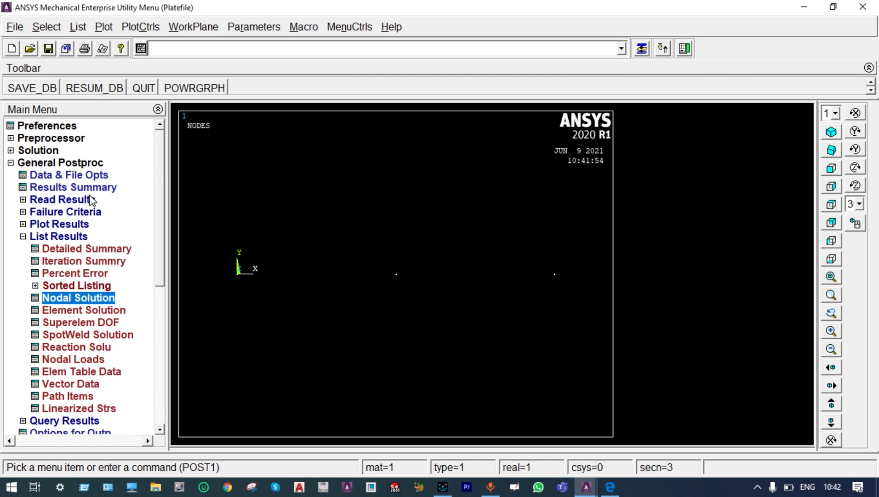
pyautogui.click(13, 142)
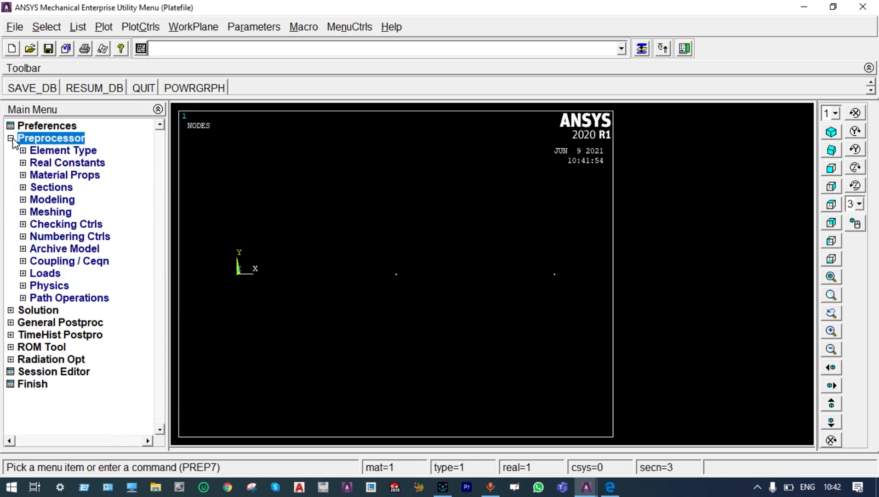
pyautogui.click(23, 200)
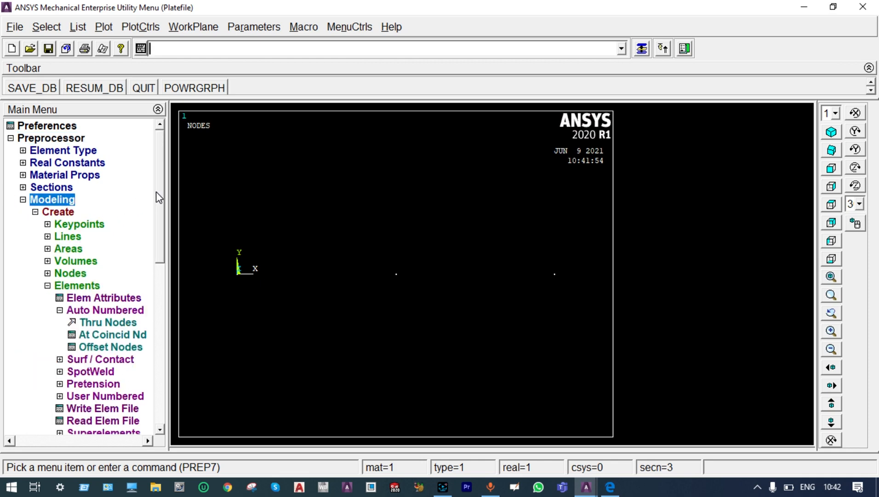
pyautogui.click(48, 286)
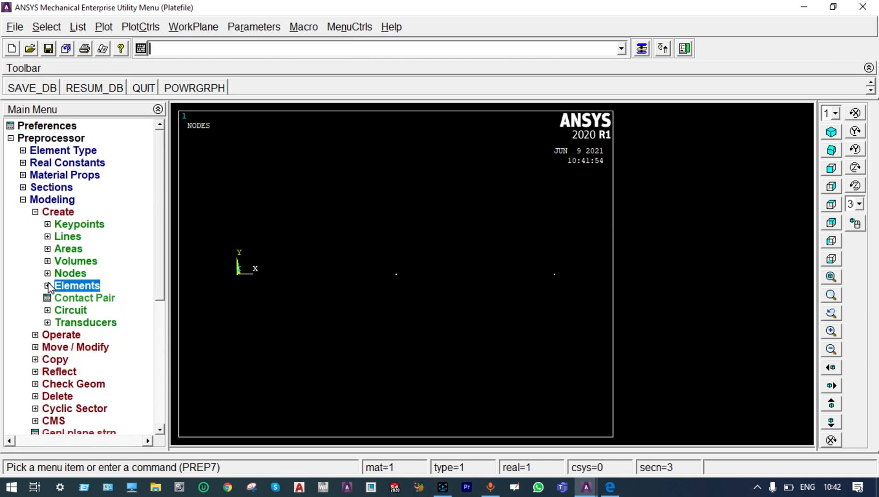
pyautogui.click(46, 397)
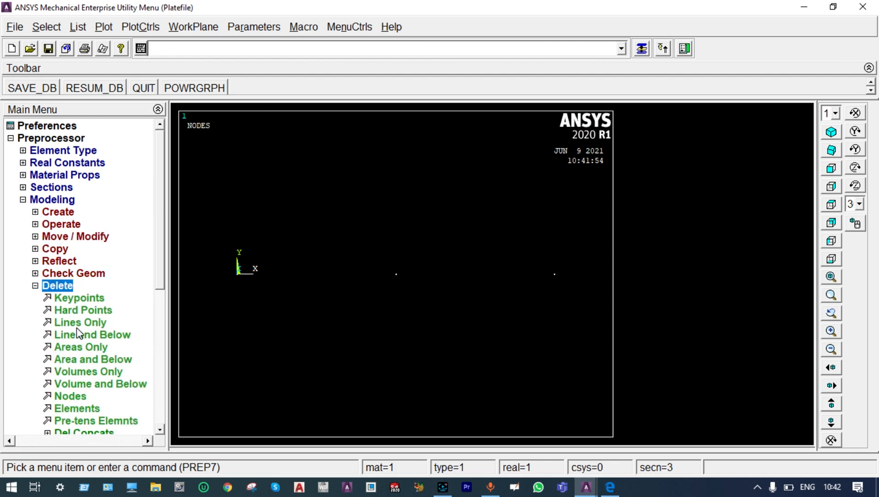
pyautogui.click(77, 408)
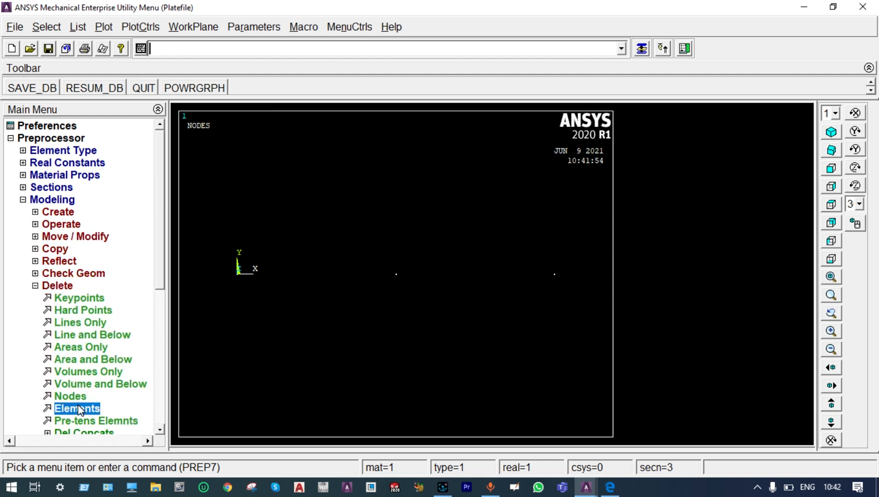
pyautogui.moveTo(109, 235); pyautogui.dragTo(134, 157)
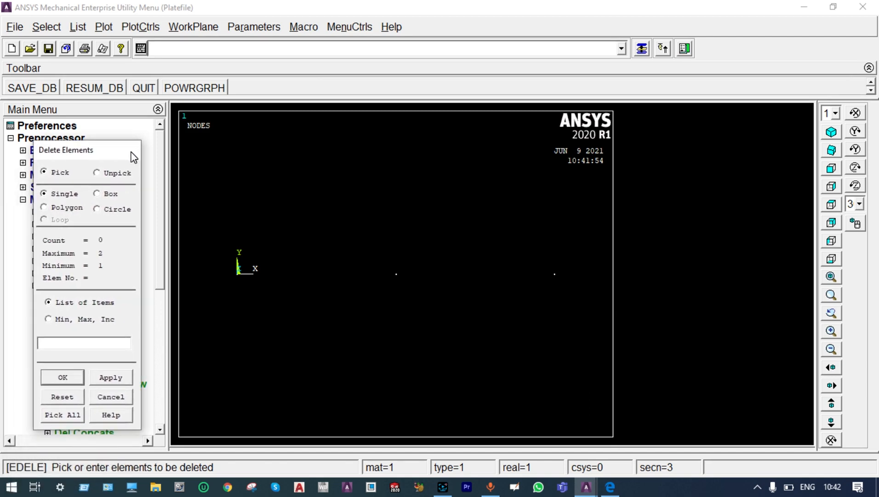
pyautogui.click(75, 414)
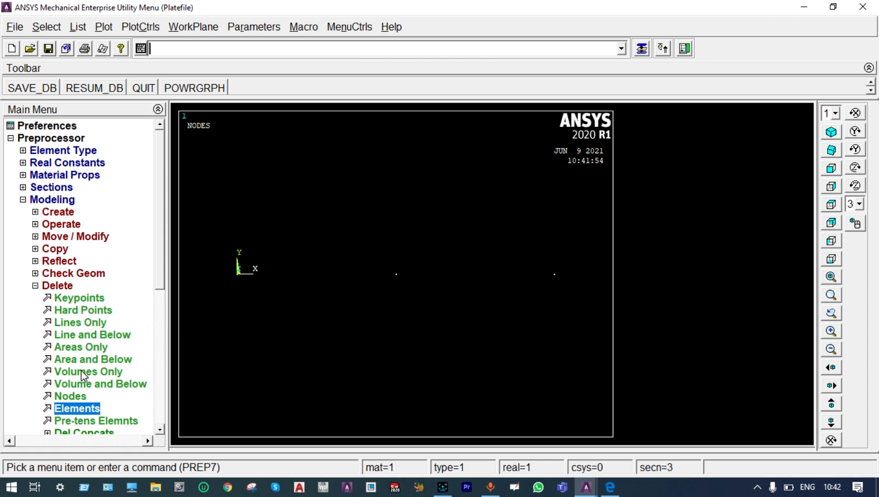
# Delete the rod's middle node and replot the nodes.
pyautogui.click(72, 395)
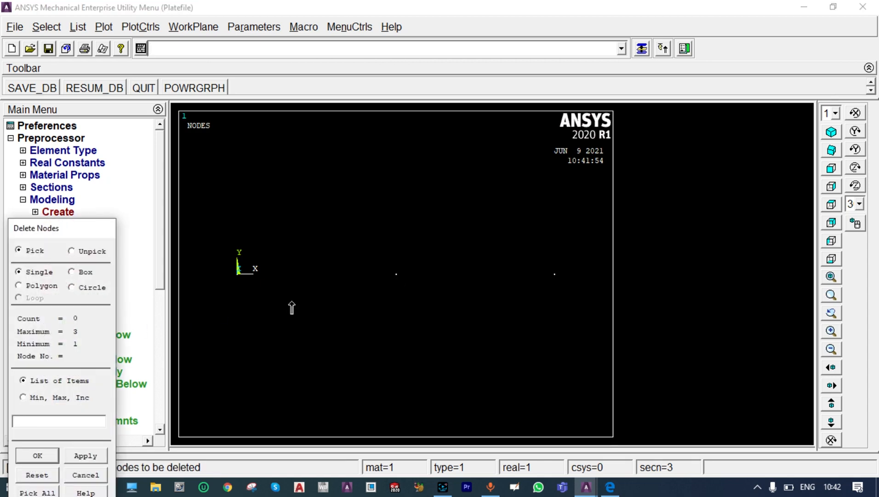
pyautogui.click(396, 274)
pyautogui.click(46, 457)
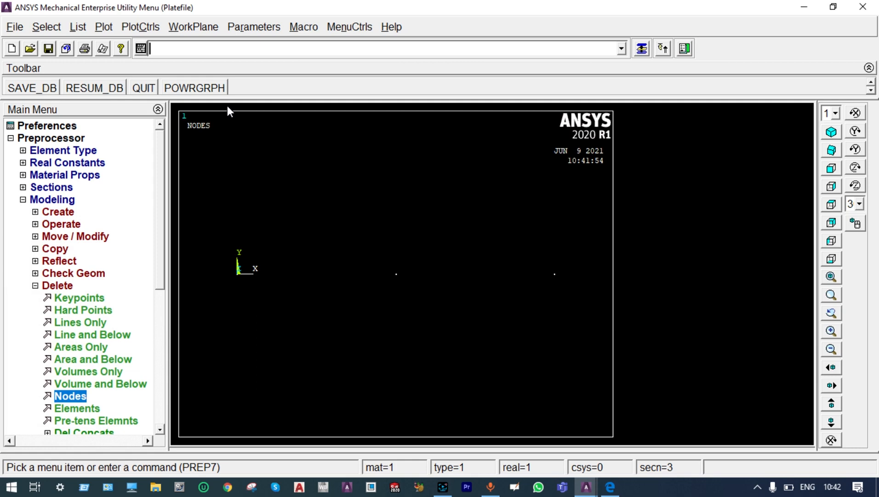
pyautogui.click(105, 27)
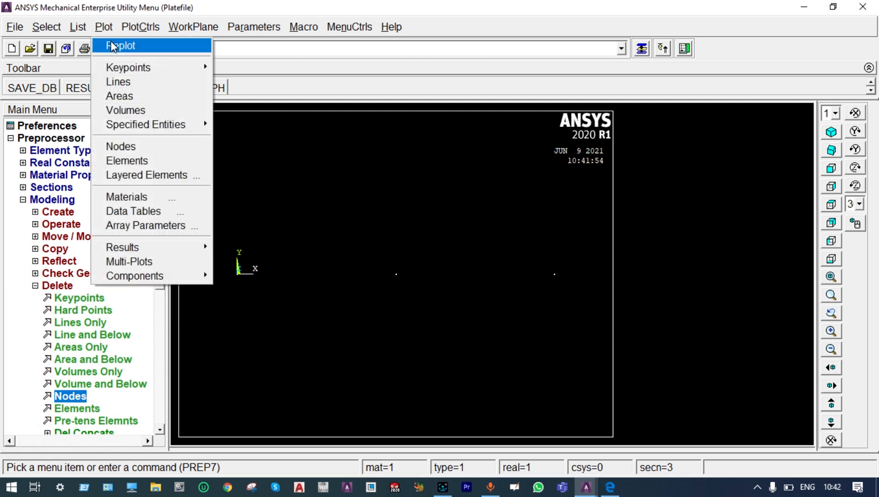
pyautogui.click(111, 43)
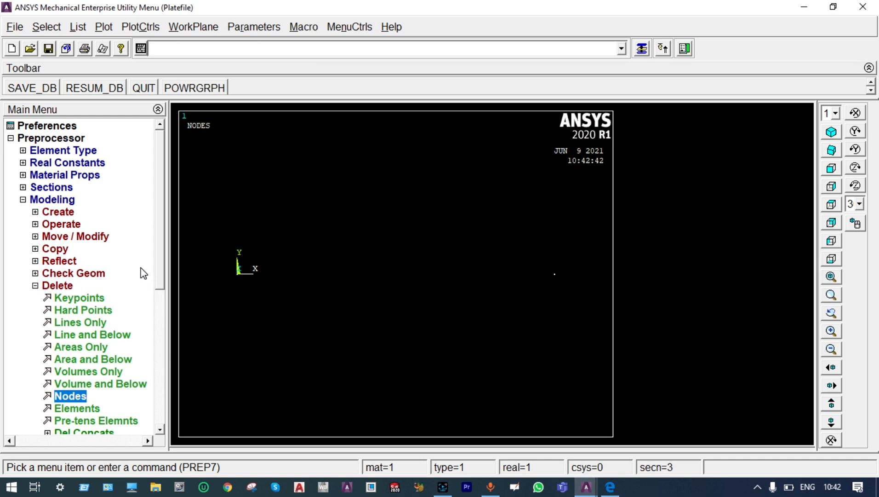
# Set the element attributes to type 1 BEAM188, material 1 and section 3 Taper1.
pyautogui.click(35, 212)
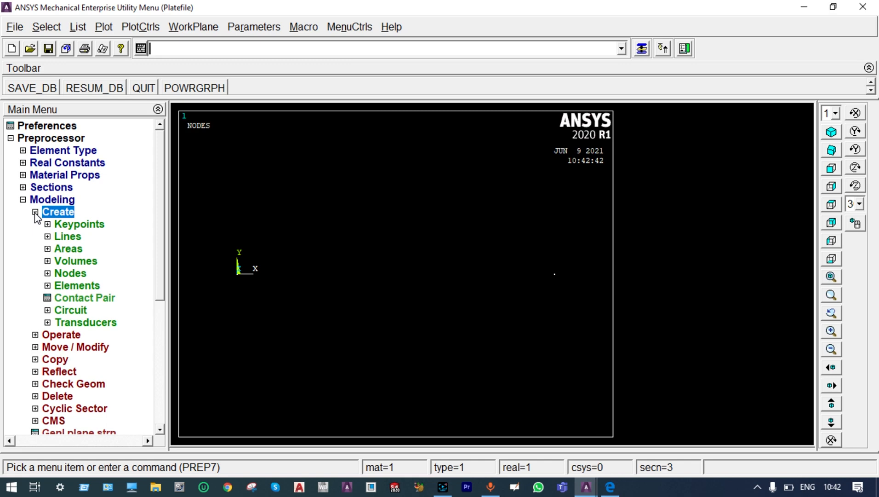
pyautogui.click(47, 286)
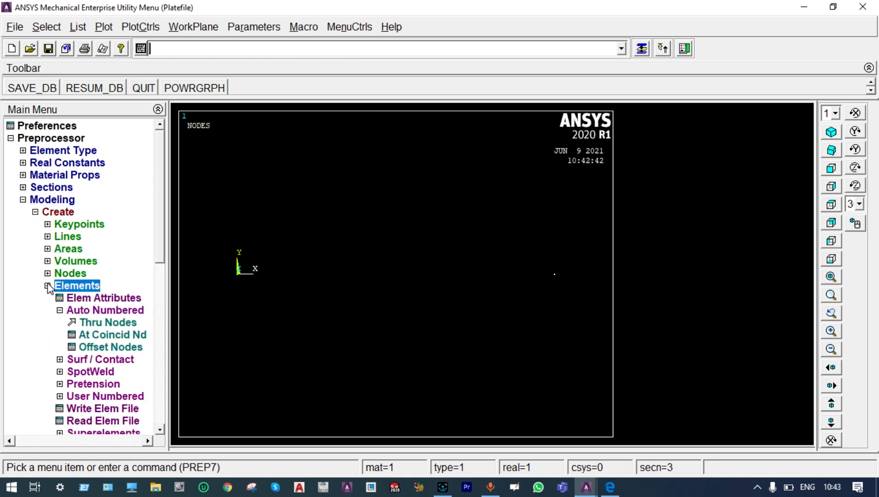
pyautogui.click(87, 298)
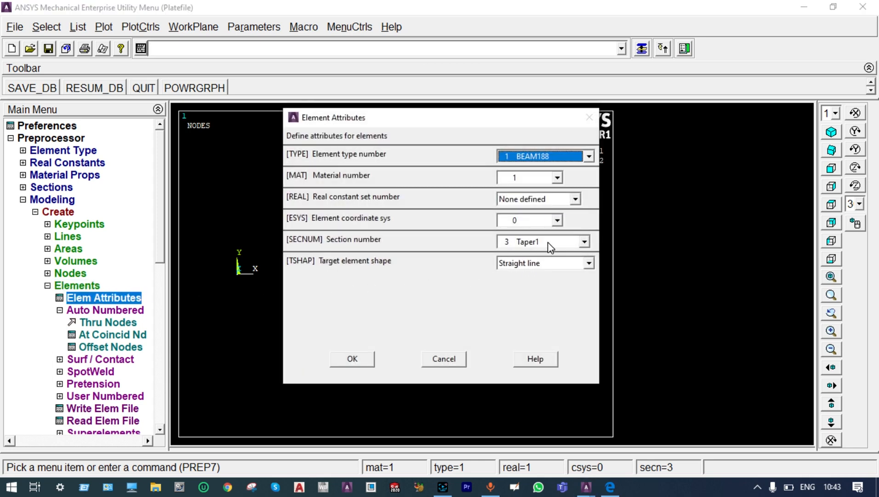
pyautogui.click(366, 358)
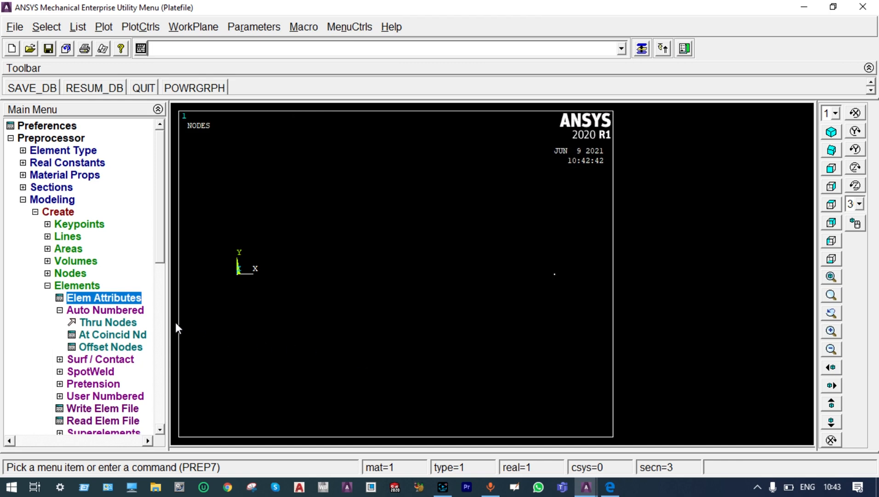
# Create one element through the rod's two end nodes, from the origin to the free end.
pyautogui.click(132, 322)
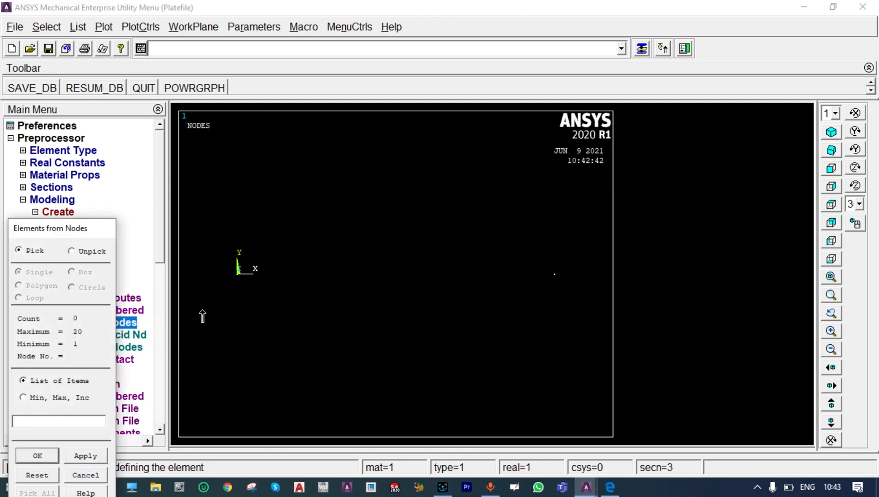
pyautogui.click(239, 286)
pyautogui.click(554, 291)
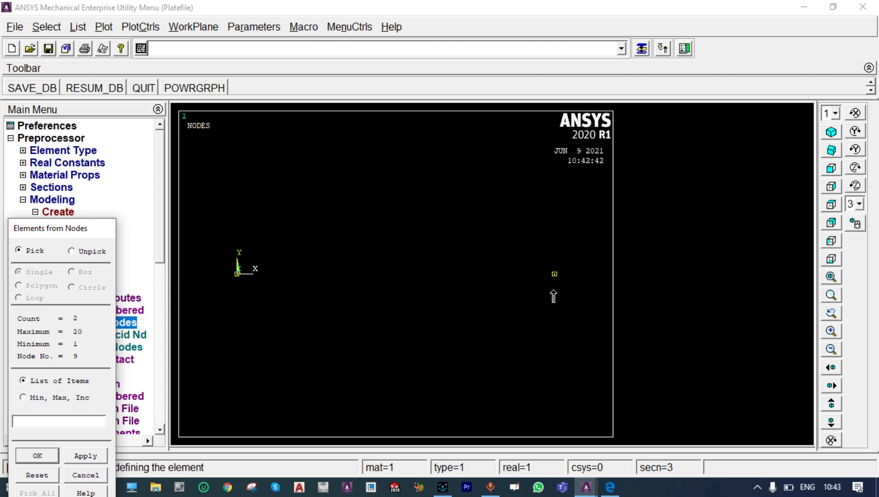
pyautogui.click(46, 458)
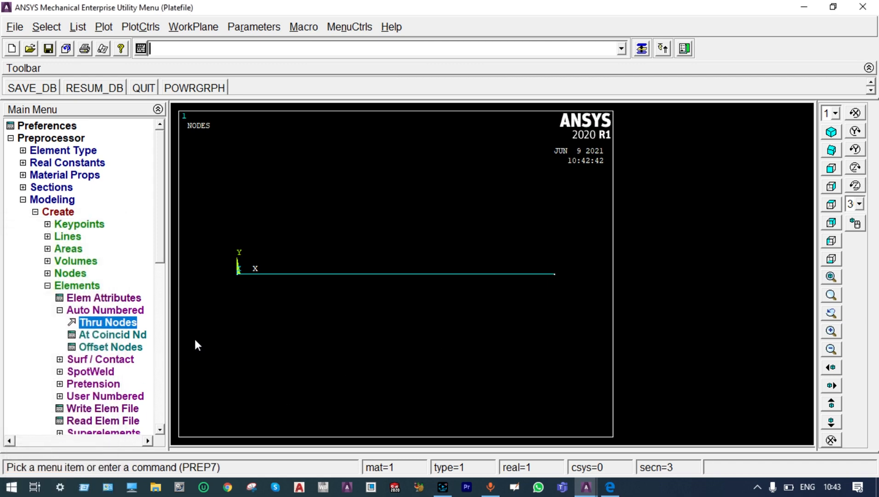
# Set the solution to a new static analysis.
pyautogui.moveTo(162, 242); pyautogui.dragTo(157, 379)
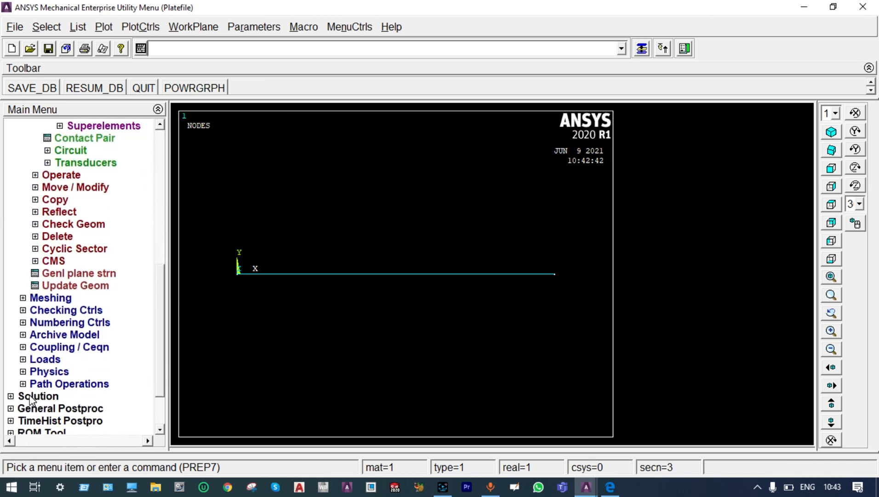
pyautogui.click(10, 396)
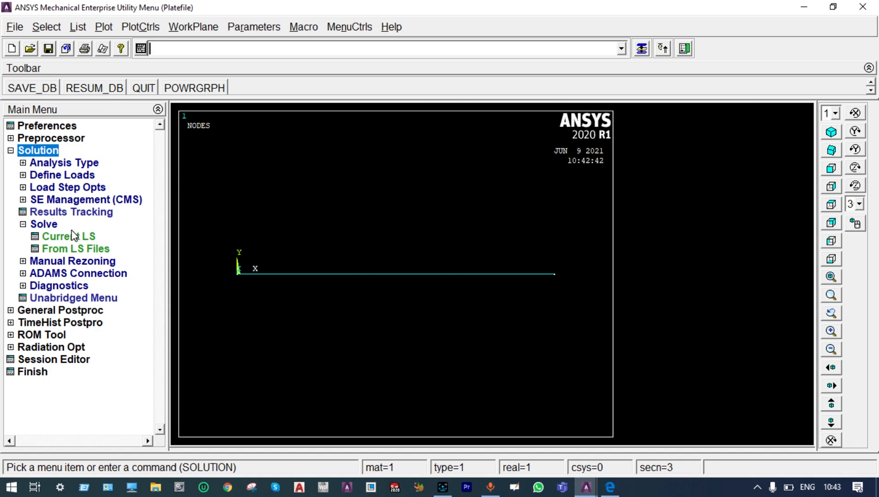
pyautogui.click(90, 163)
pyautogui.click(90, 177)
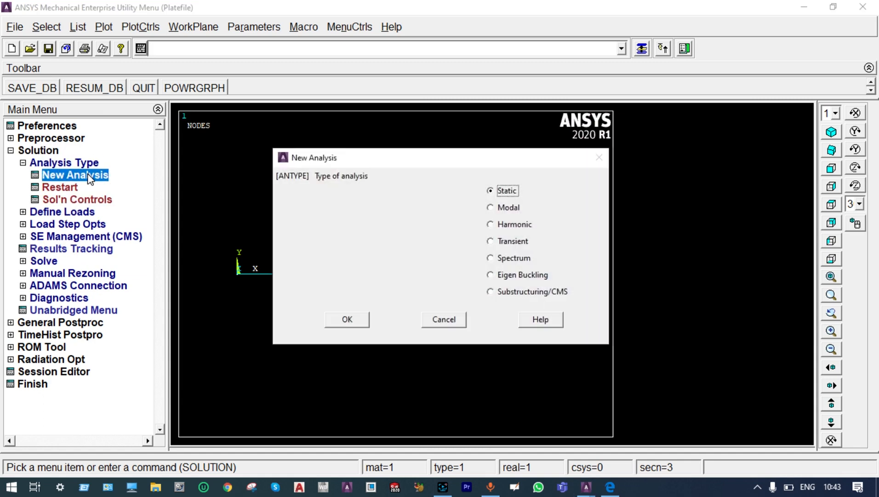
pyautogui.click(344, 319)
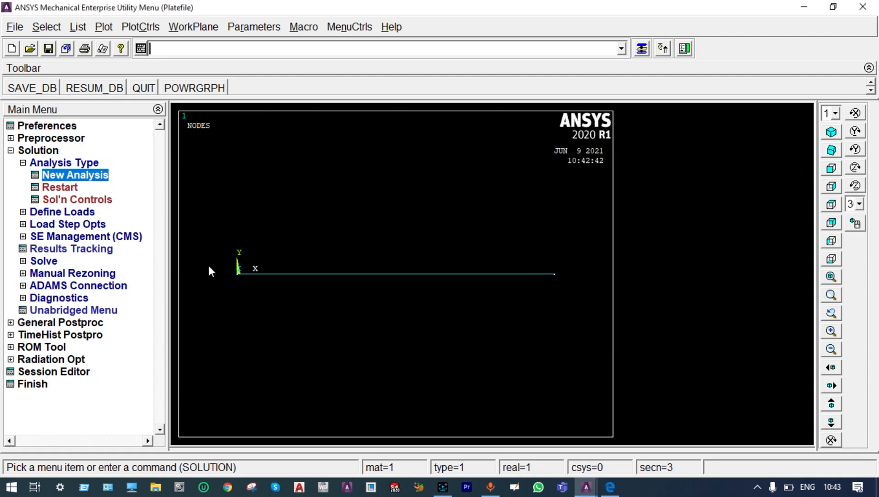
# Constrain all degrees of freedom at the rod's origin node.
pyautogui.click(73, 214)
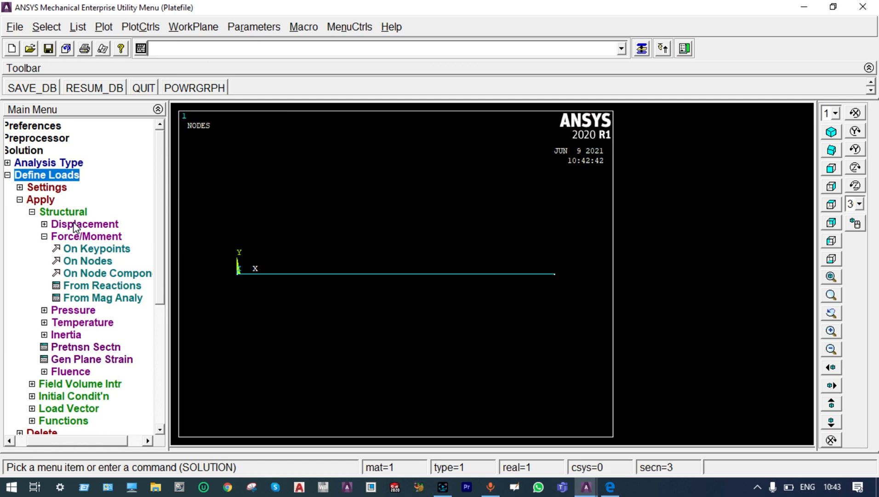
pyautogui.click(73, 224)
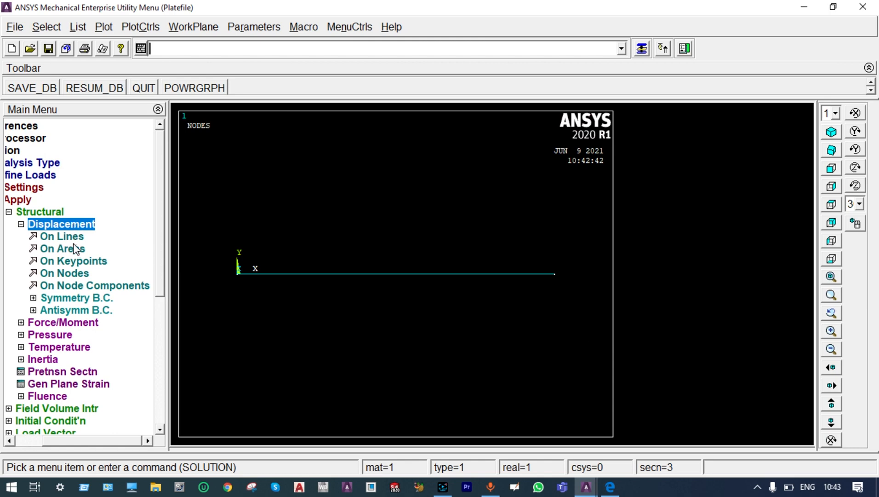
pyautogui.click(61, 273)
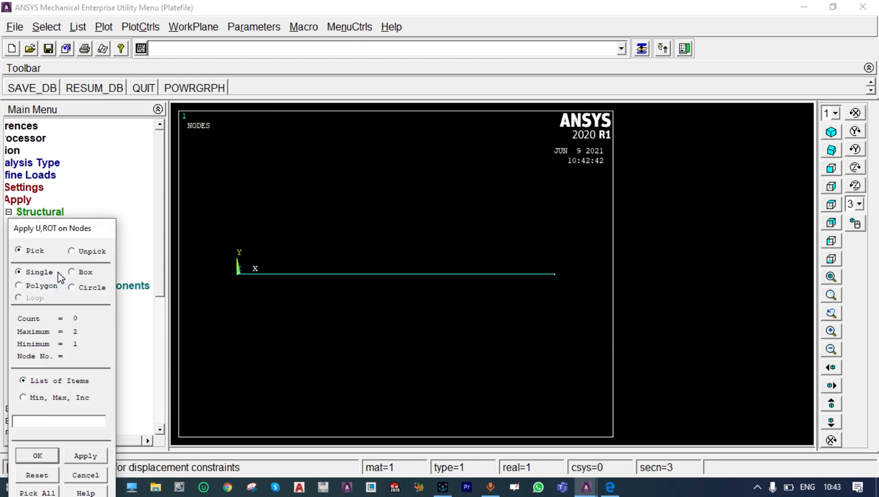
pyautogui.click(237, 278)
pyautogui.click(38, 455)
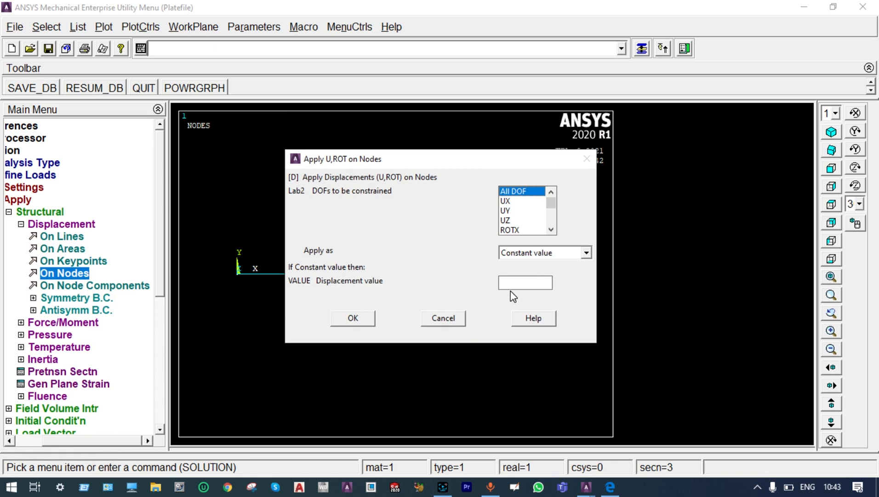
pyautogui.click(352, 318)
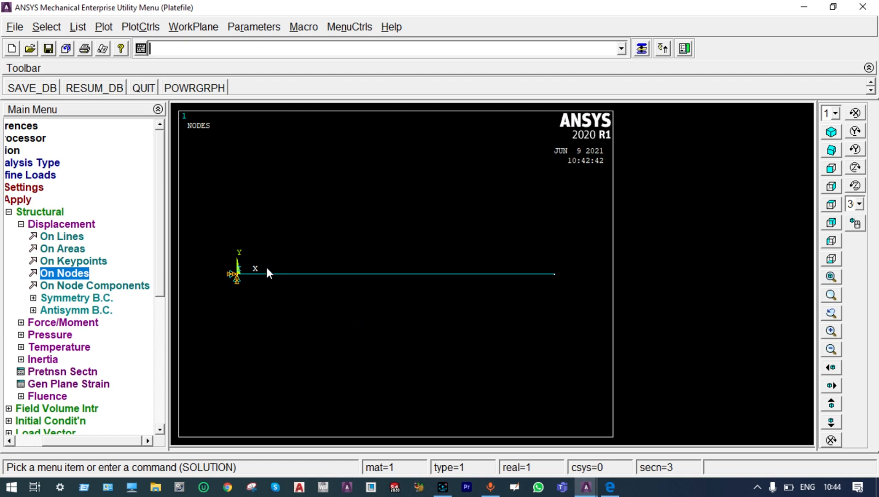
# Apply a constant FX force of 10000 to the node at the rod's free end.
pyautogui.click(92, 323)
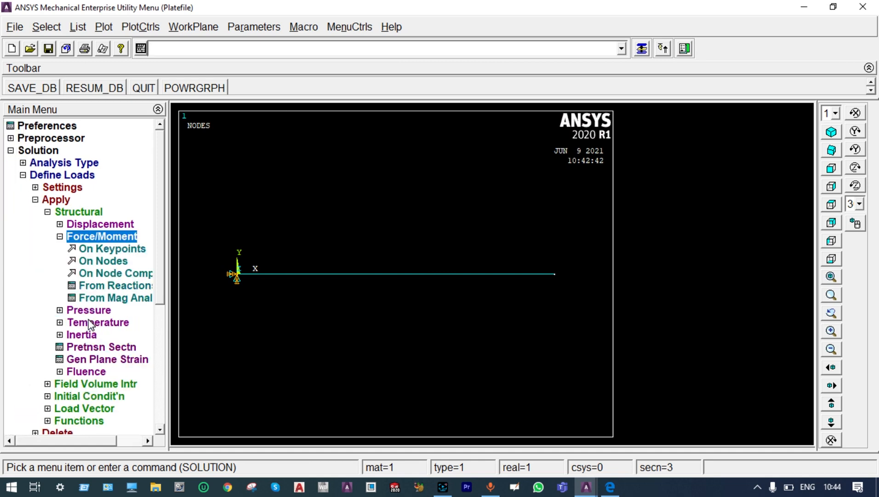
pyautogui.click(102, 261)
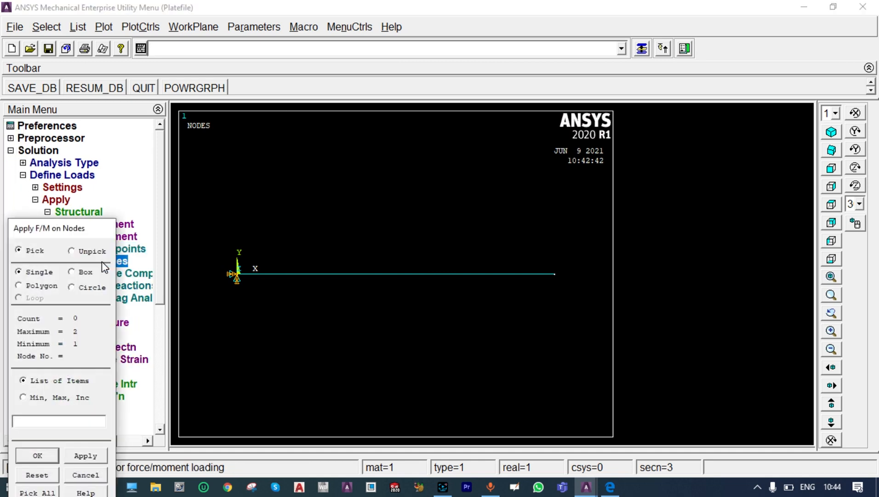
pyautogui.click(552, 280)
pyautogui.click(47, 454)
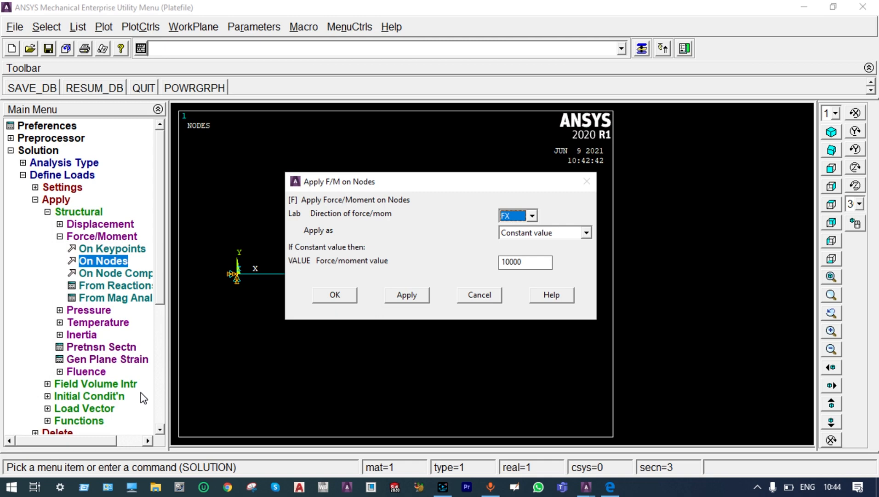
pyautogui.click(335, 296)
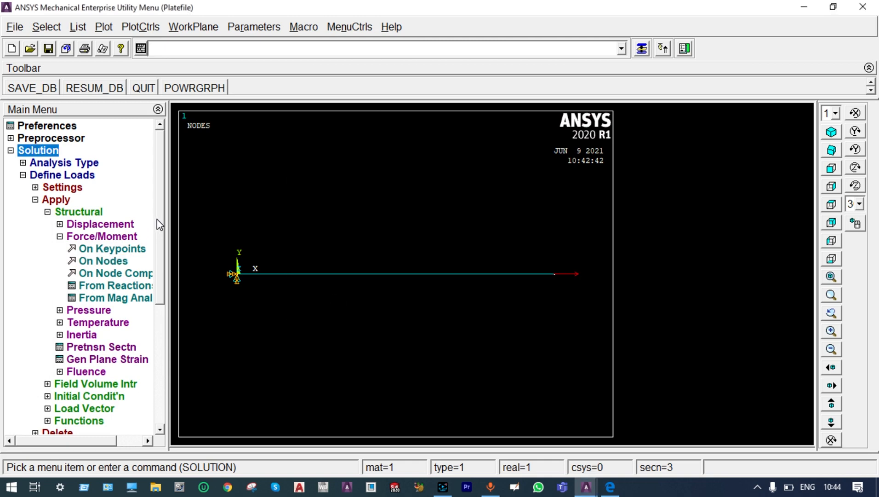
# Solve the current load step and dismiss the solution note and status window.
pyautogui.moveTo(157, 220); pyautogui.dragTo(157, 289)
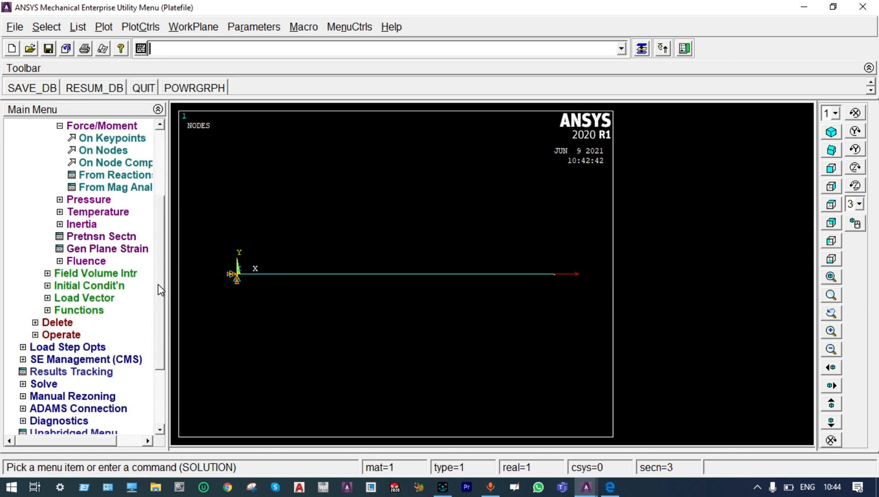
pyautogui.click(26, 385)
pyautogui.click(90, 238)
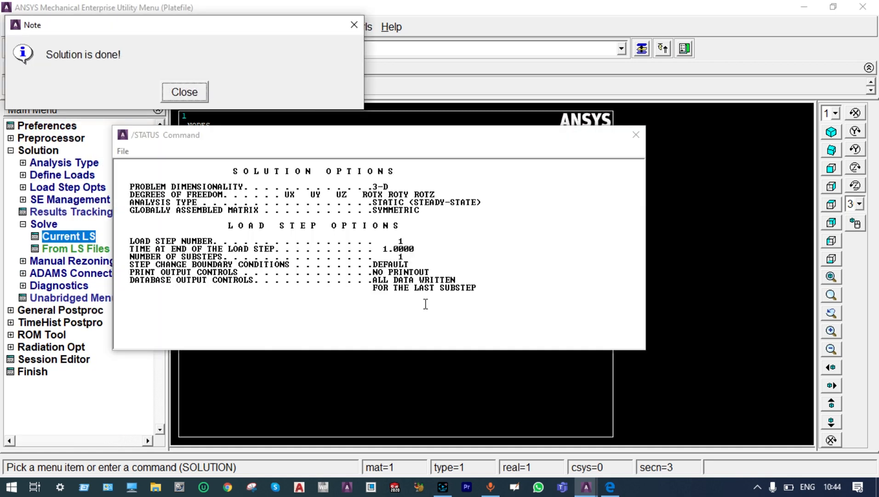
pyautogui.click(184, 93)
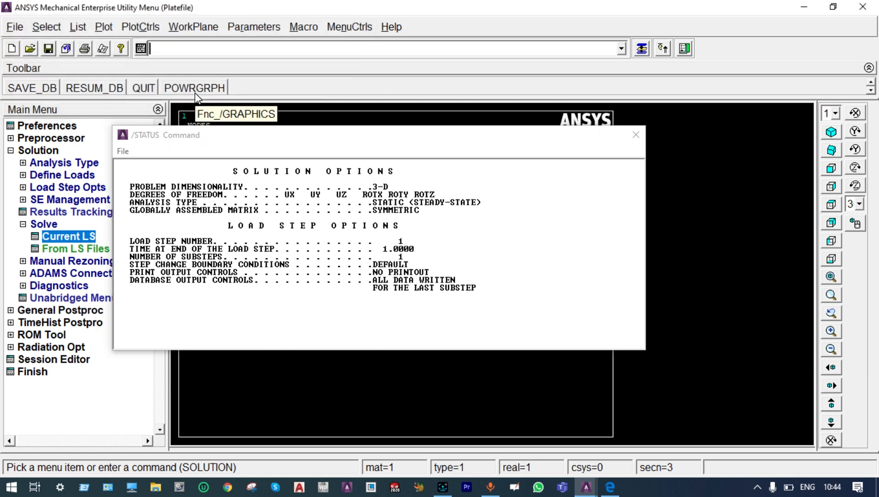
pyautogui.click(635, 135)
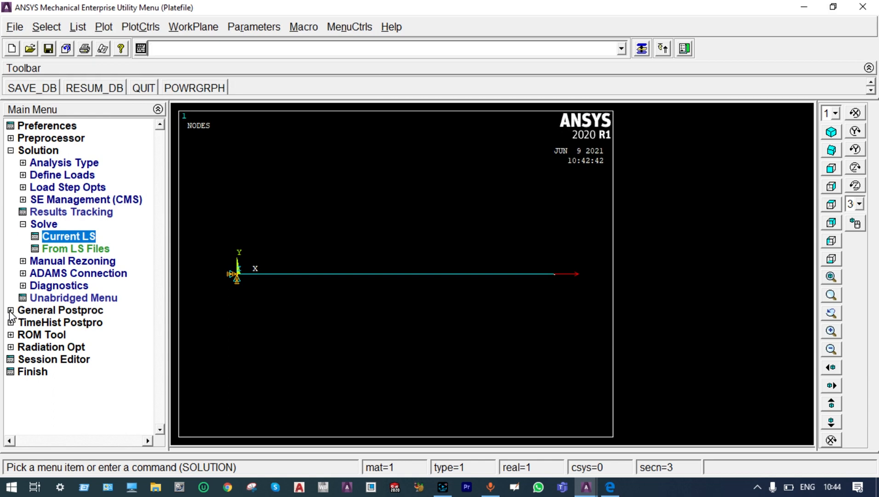
# List the nodal solution for the X-component of displacement.
pyautogui.click(10, 311)
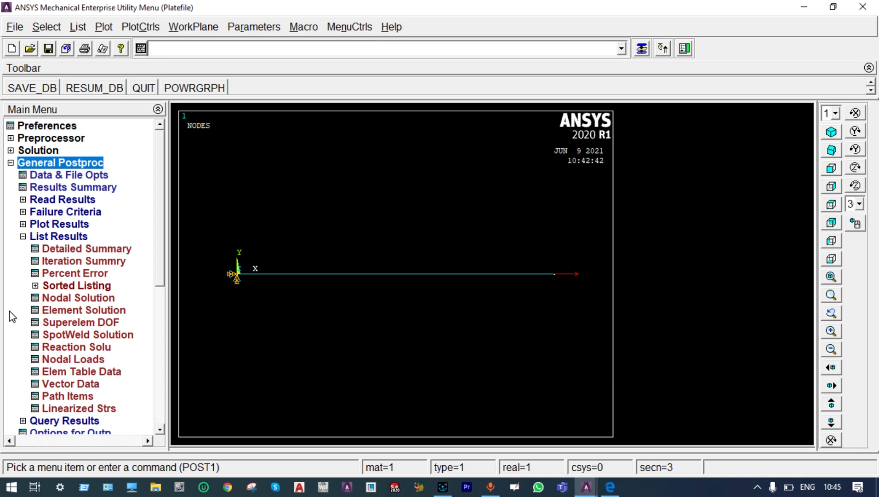
pyautogui.click(38, 301)
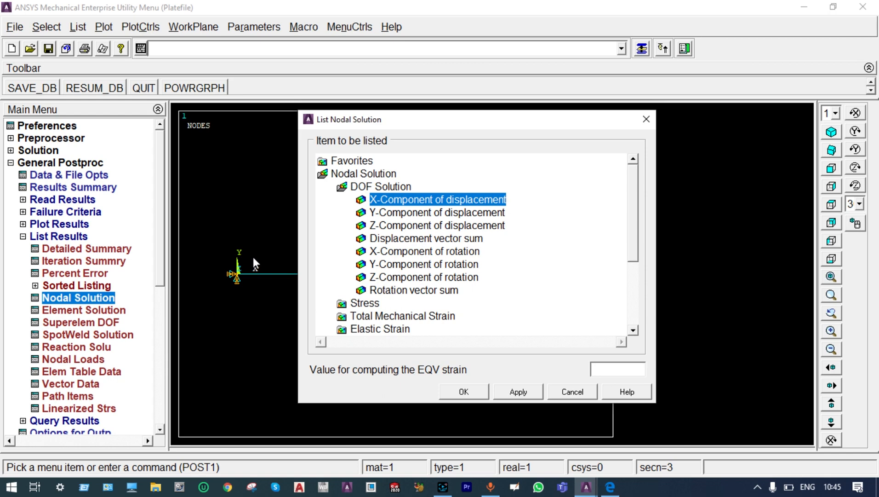
pyautogui.click(469, 390)
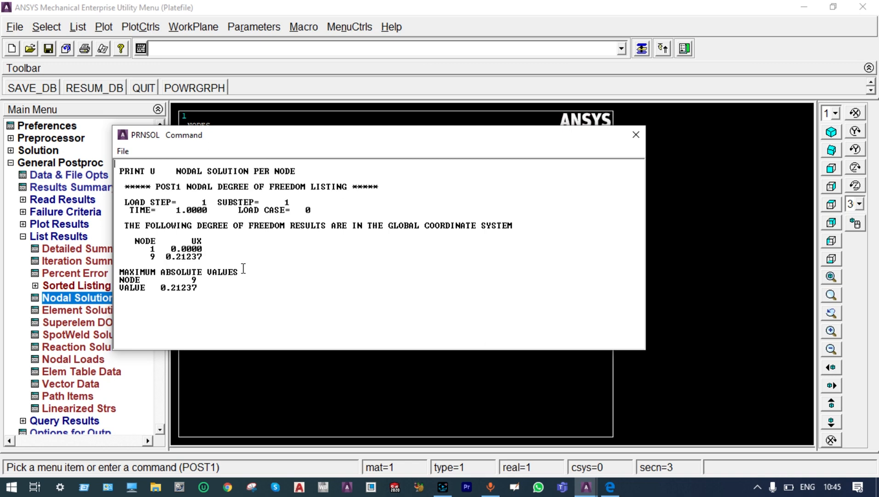
# Save the displacement listing as element1 in the desktop ANSYS folder and close the listing.
pyautogui.click(126, 156)
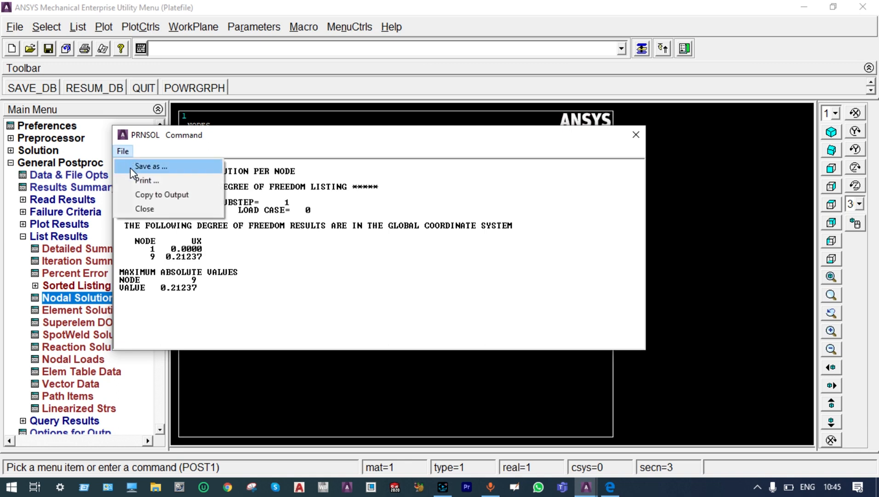
pyautogui.click(130, 167)
pyautogui.write('element1')
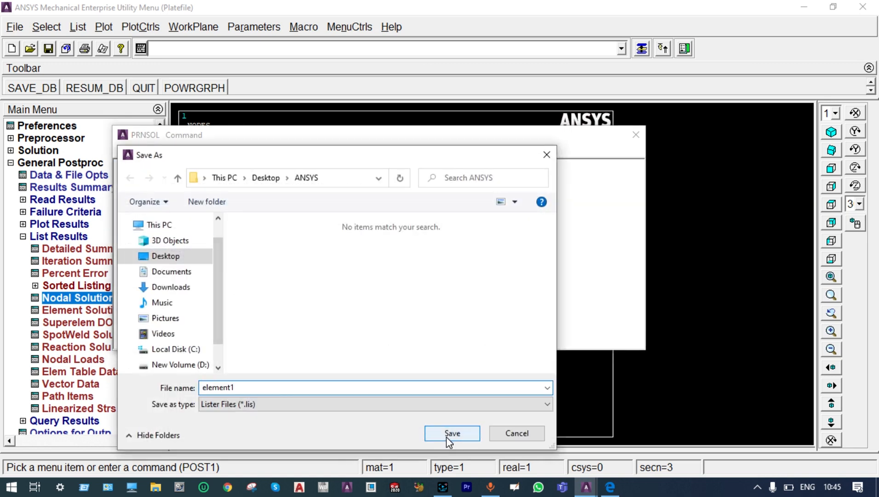
pyautogui.click(449, 432)
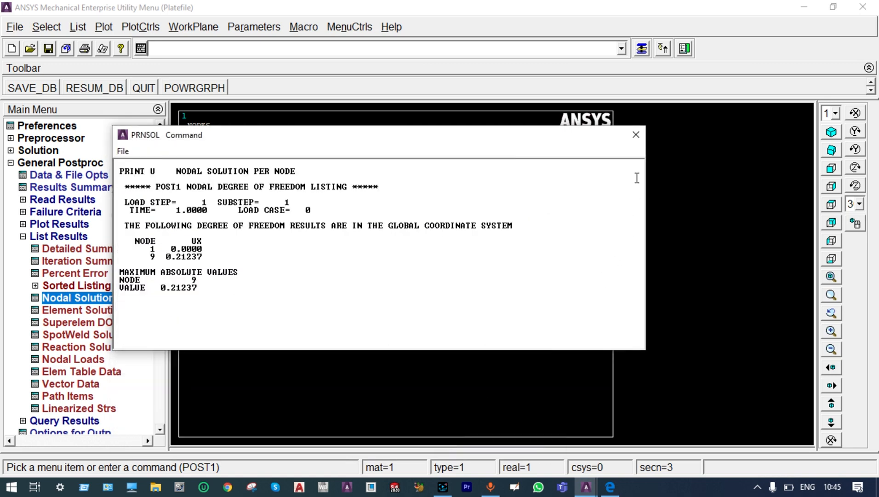
pyautogui.click(634, 135)
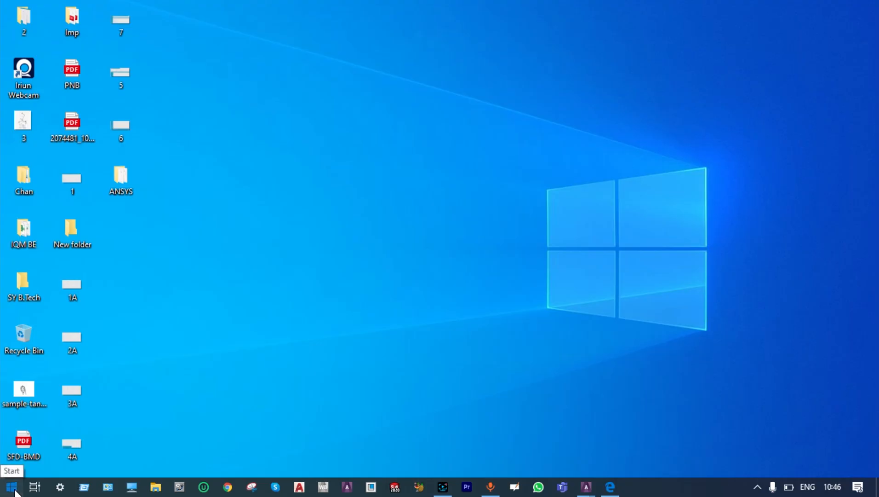
# Open a blank Excel workbook and enter the headers "element" in A1 and "etension" in B1.
pyautogui.click(10, 487)
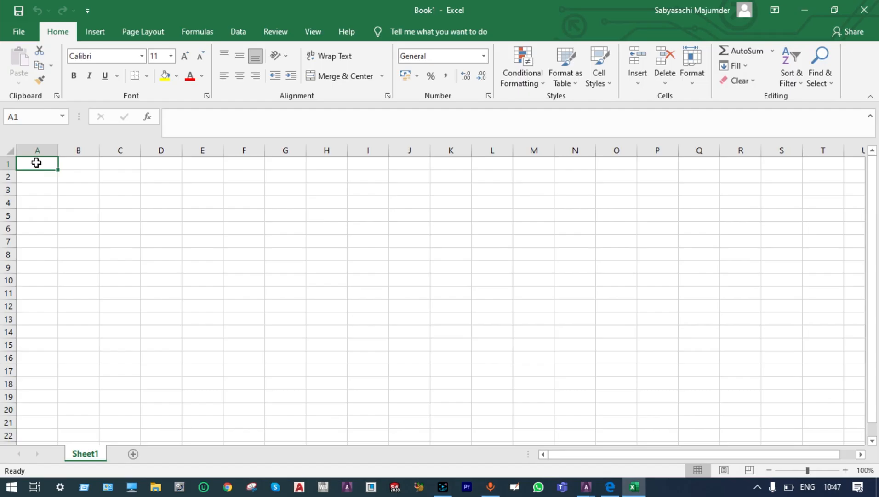
pyautogui.write('element')
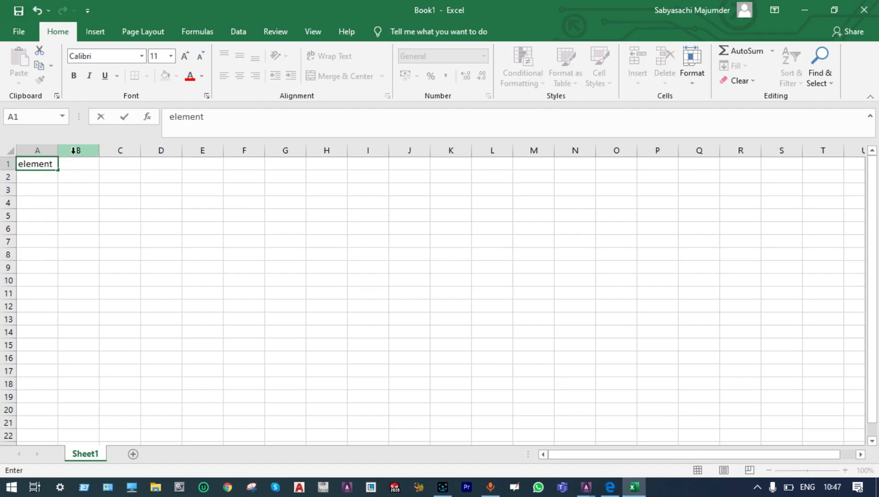
pyautogui.click(73, 164)
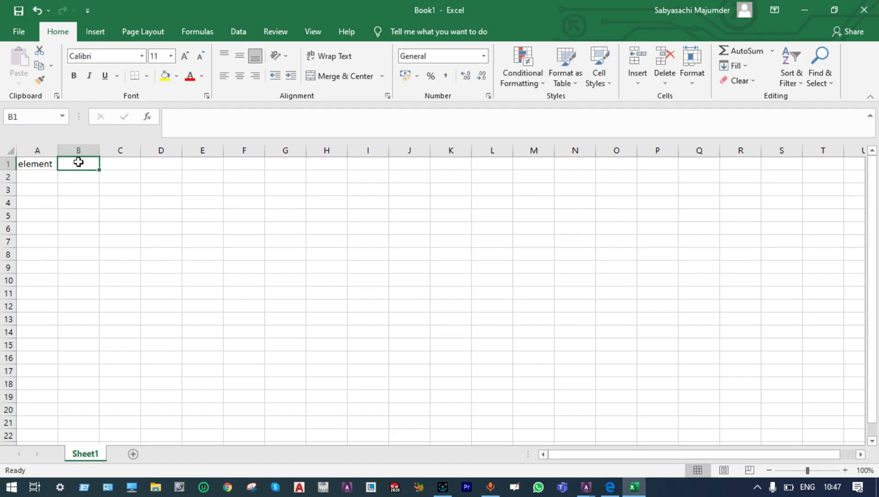
pyautogui.write('etension')
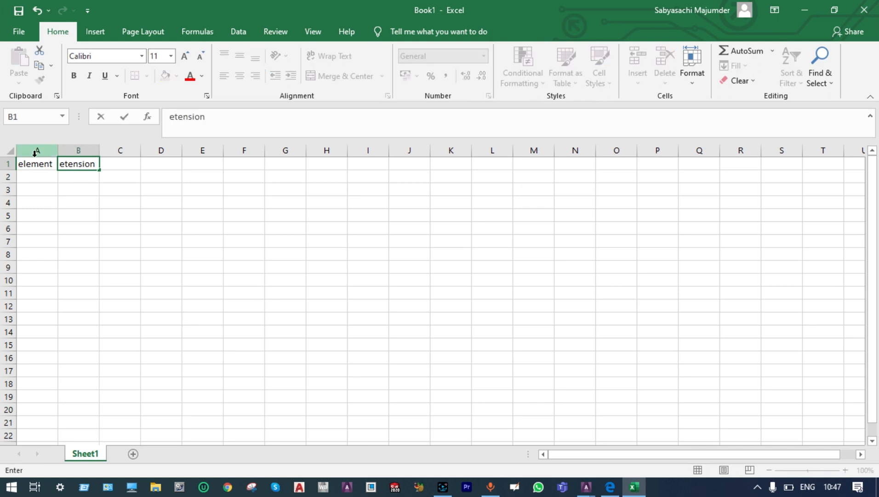
# Enter the element counts 1, 2, 4 and 8 in cells A2 to A5.
pyautogui.click(28, 174)
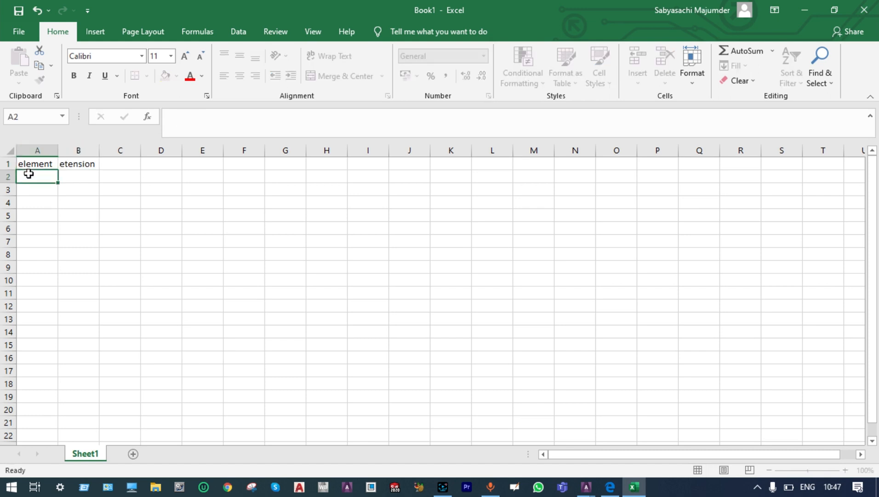
pyautogui.write('1')
pyautogui.press('Return')
pyautogui.write('2')
pyautogui.press('Return')
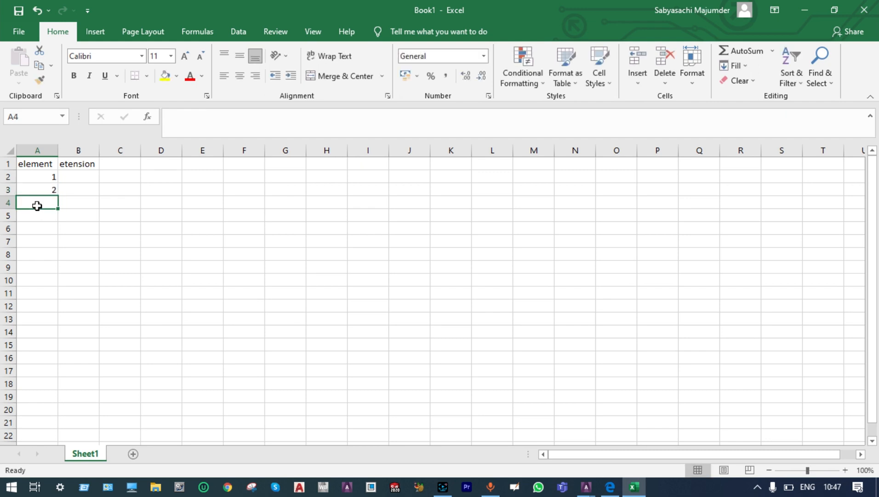
pyautogui.write('4')
pyautogui.press('Return')
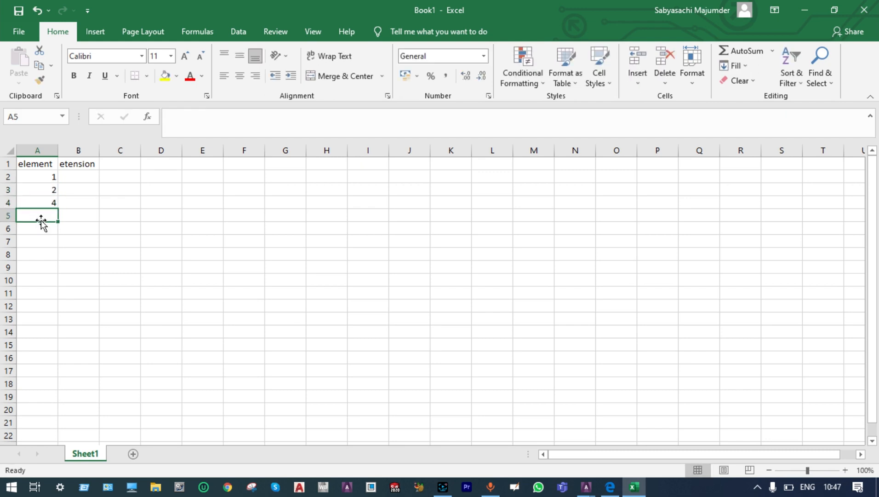
pyautogui.write('8')
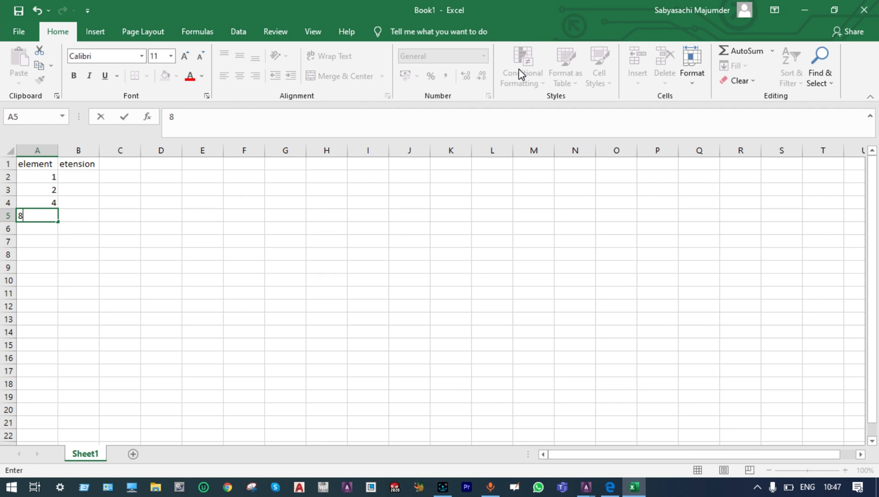
# Enter the extensions 0.21237, 0.23092, 0.23679 and 0.23838 from the saved ANSYS listings in cells B2 to B5.
pyautogui.click(88, 178)
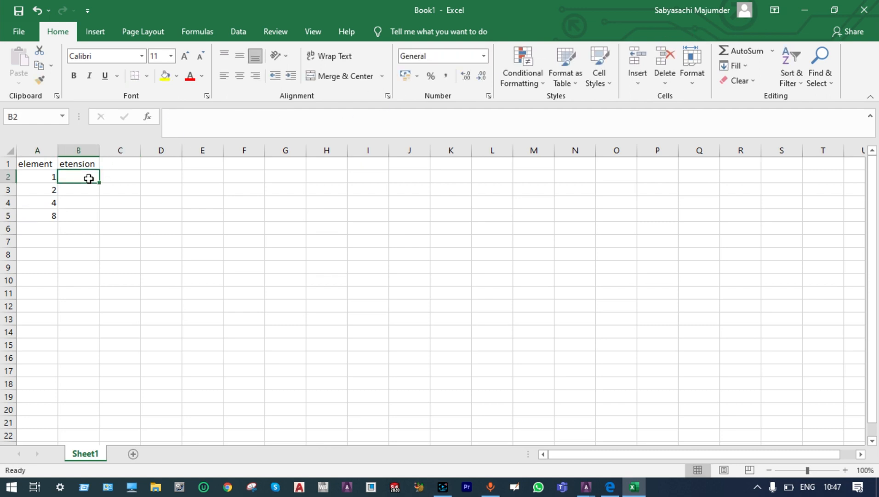
pyautogui.click(796, 6)
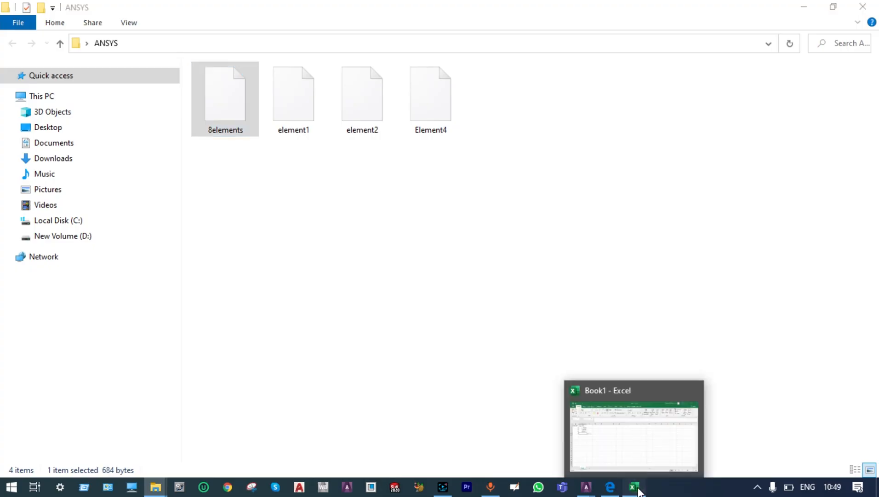
pyautogui.click(635, 488)
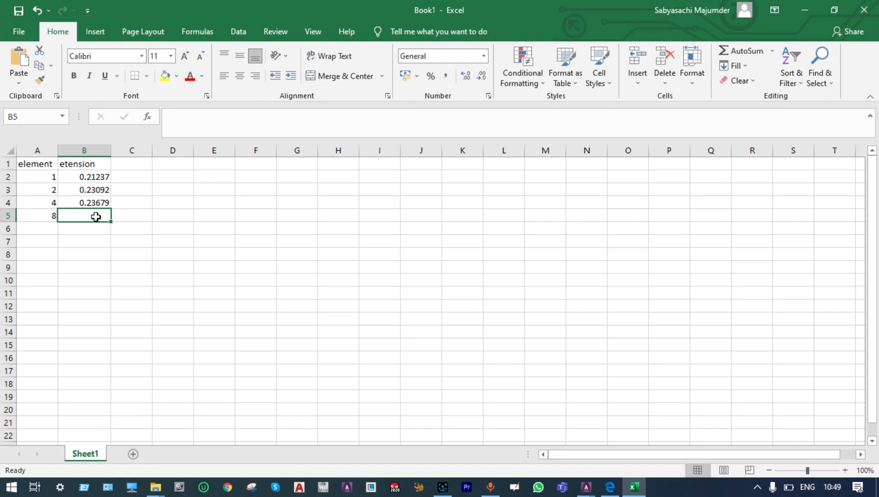
pyautogui.write('0.23838')
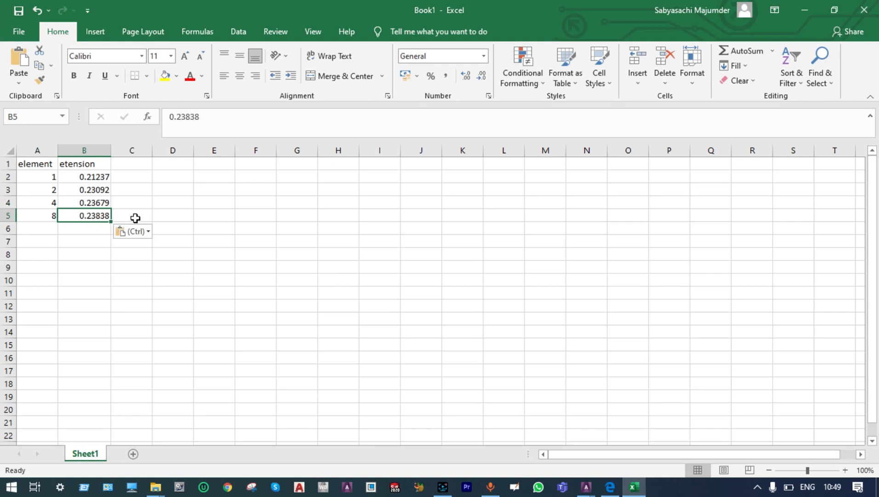
pyautogui.click(183, 218)
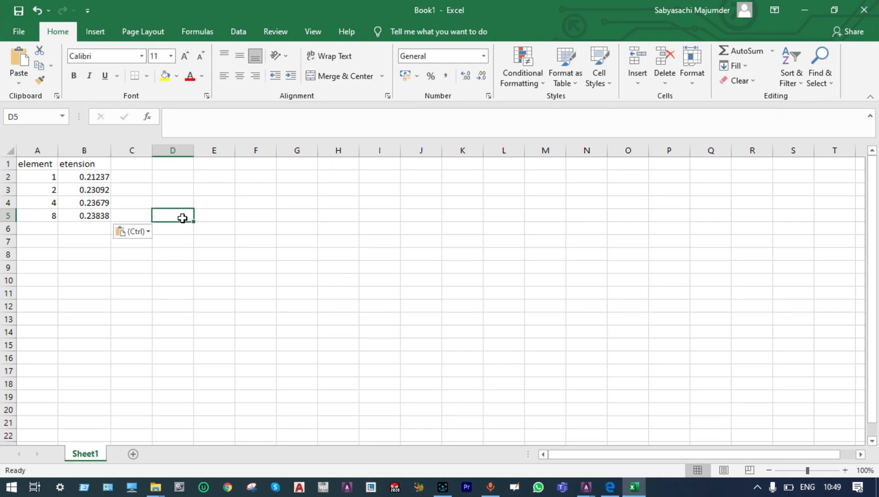
# Plot cells A2 to B5 as a scatter chart with smooth lines and markers and inspect its data points.
pyautogui.moveTo(37, 177); pyautogui.dragTo(88, 214)
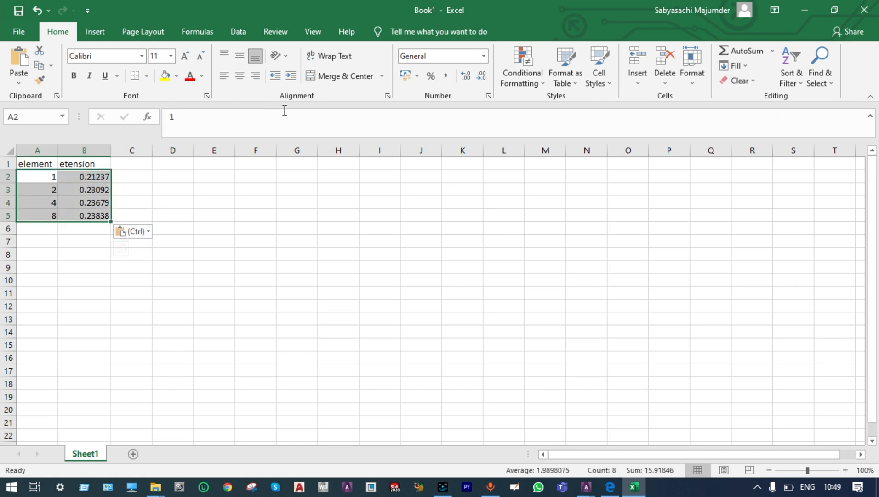
pyautogui.click(98, 29)
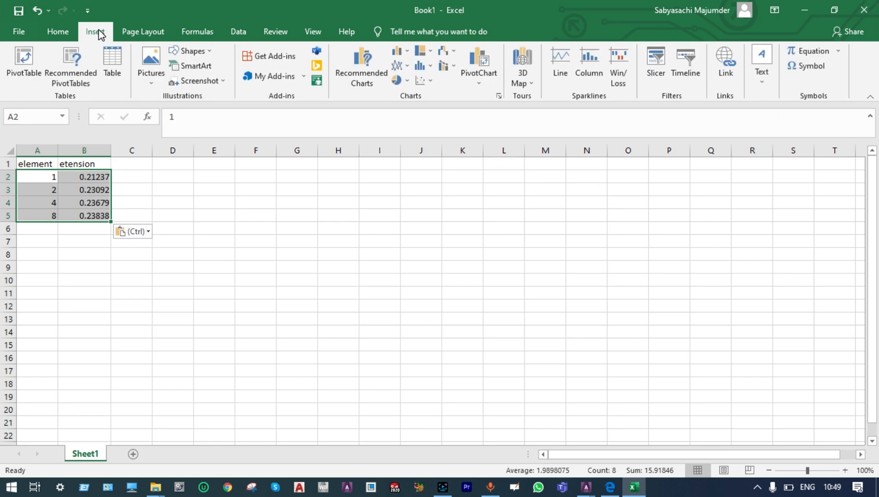
pyautogui.click(432, 83)
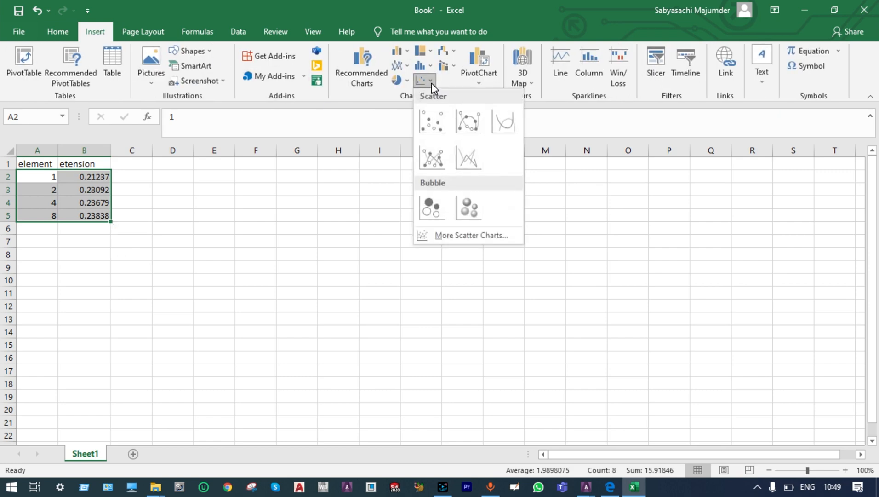
pyautogui.click(467, 123)
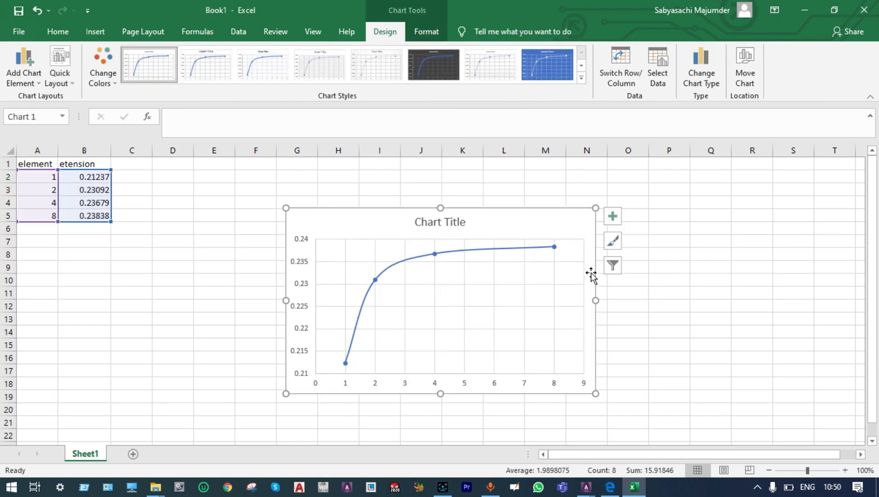
pyautogui.moveTo(554, 253)
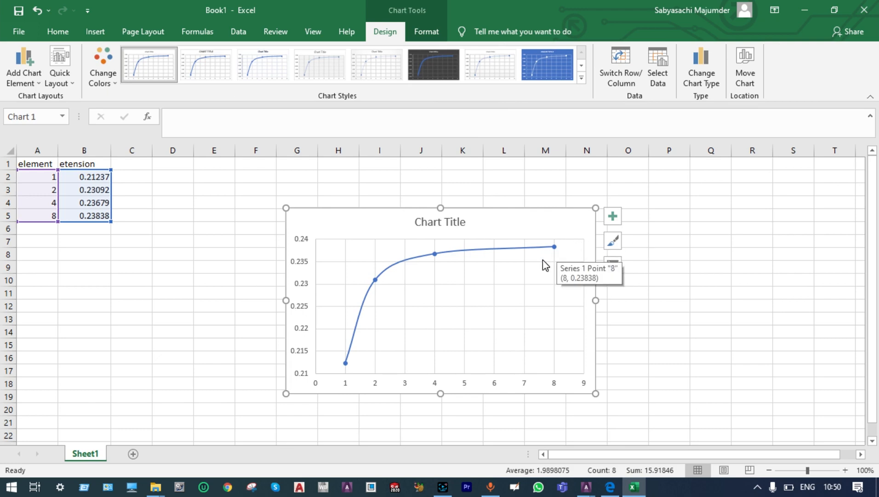
pyautogui.moveTo(346, 365)
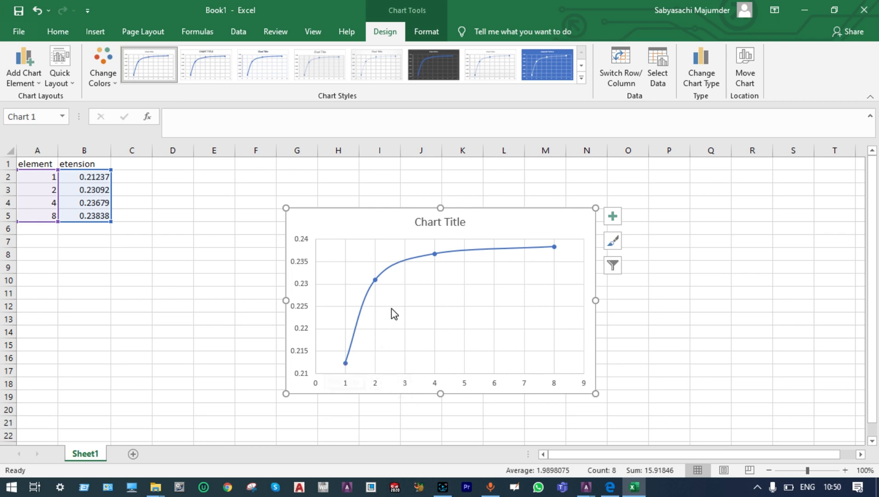
pyautogui.moveTo(376, 281)
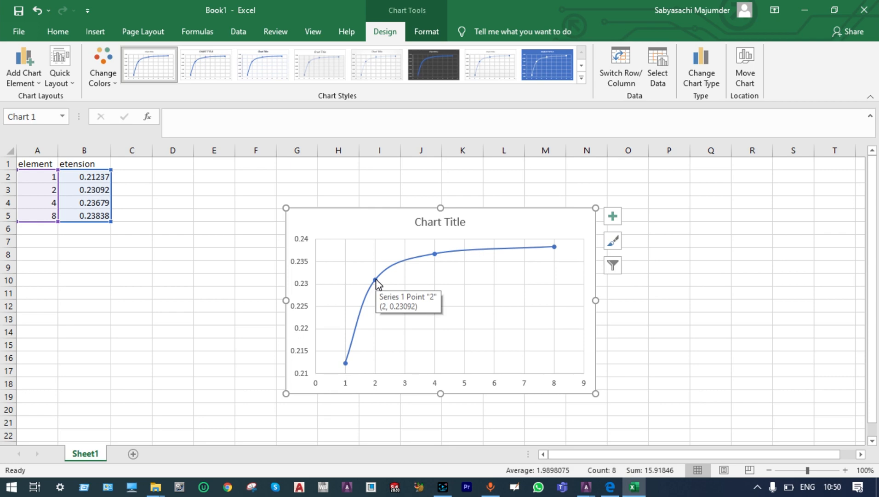